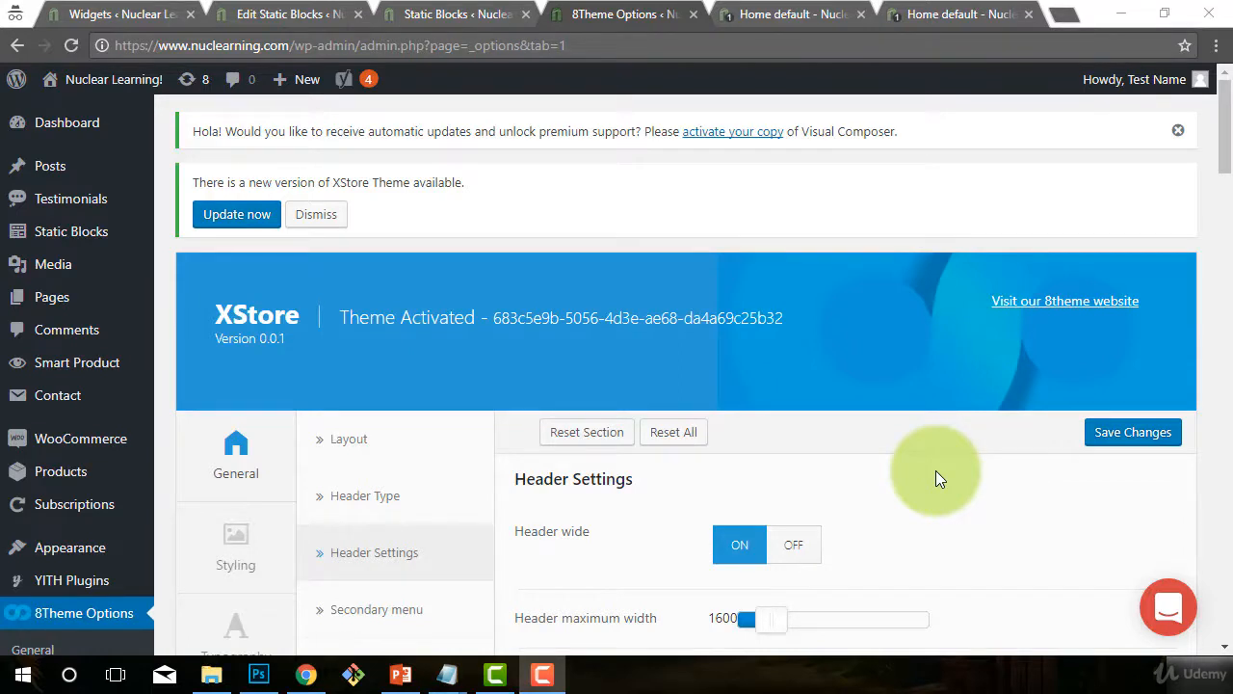
Review the theme's Header Settings, from header width and top bar through the two logo images to the shopping cart icon options
{"action": "scroll", "coordinate": [936, 479], "scroll_direction": "down", "scroll_amount": 1}
{"action": "scroll", "coordinate": [935, 478], "scroll_direction": "up", "scroll_amount": 1}
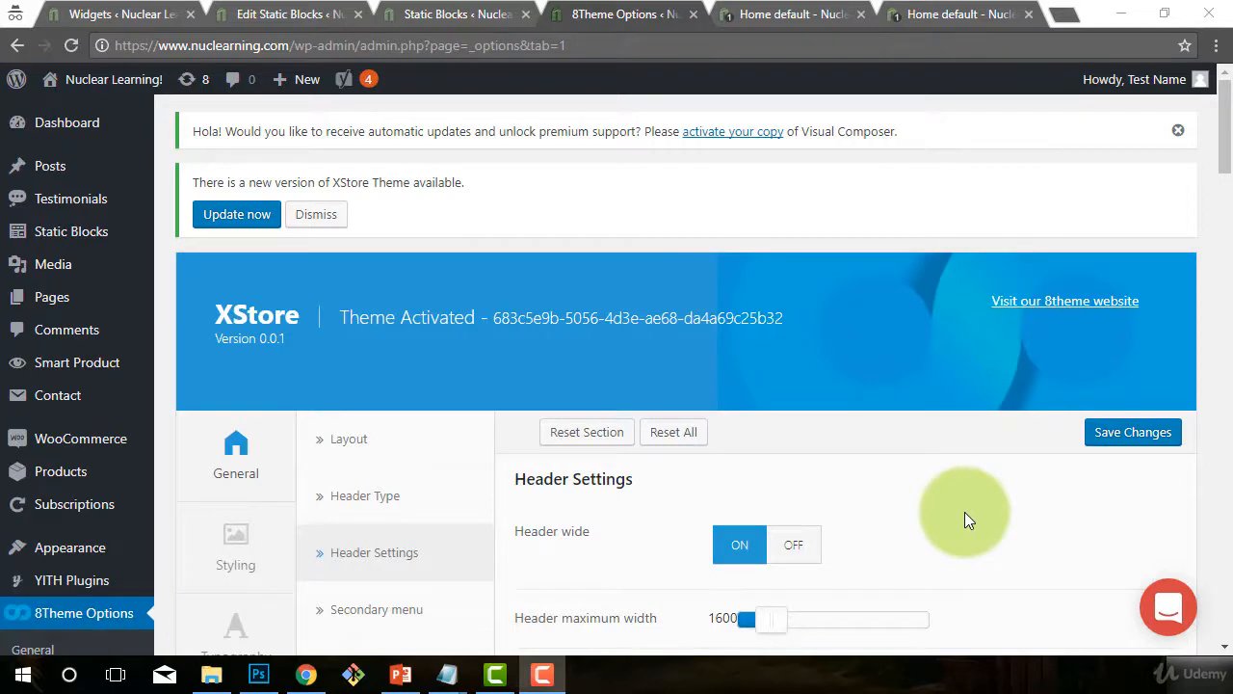
{"action": "scroll", "coordinate": [964, 511], "scroll_direction": "down", "scroll_amount": 3}
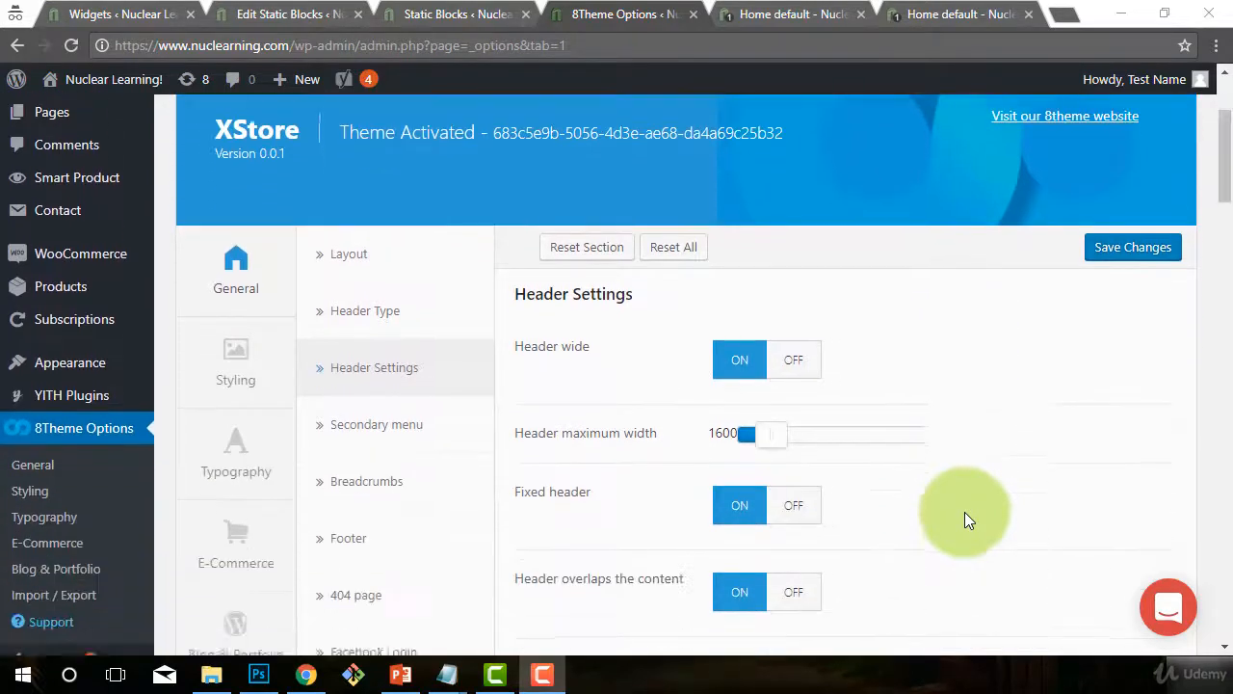
{"action": "scroll", "coordinate": [336, 357], "scroll_direction": "up", "scroll_amount": 3}
{"action": "scroll", "coordinate": [160, 380], "scroll_direction": "down", "scroll_amount": 3}
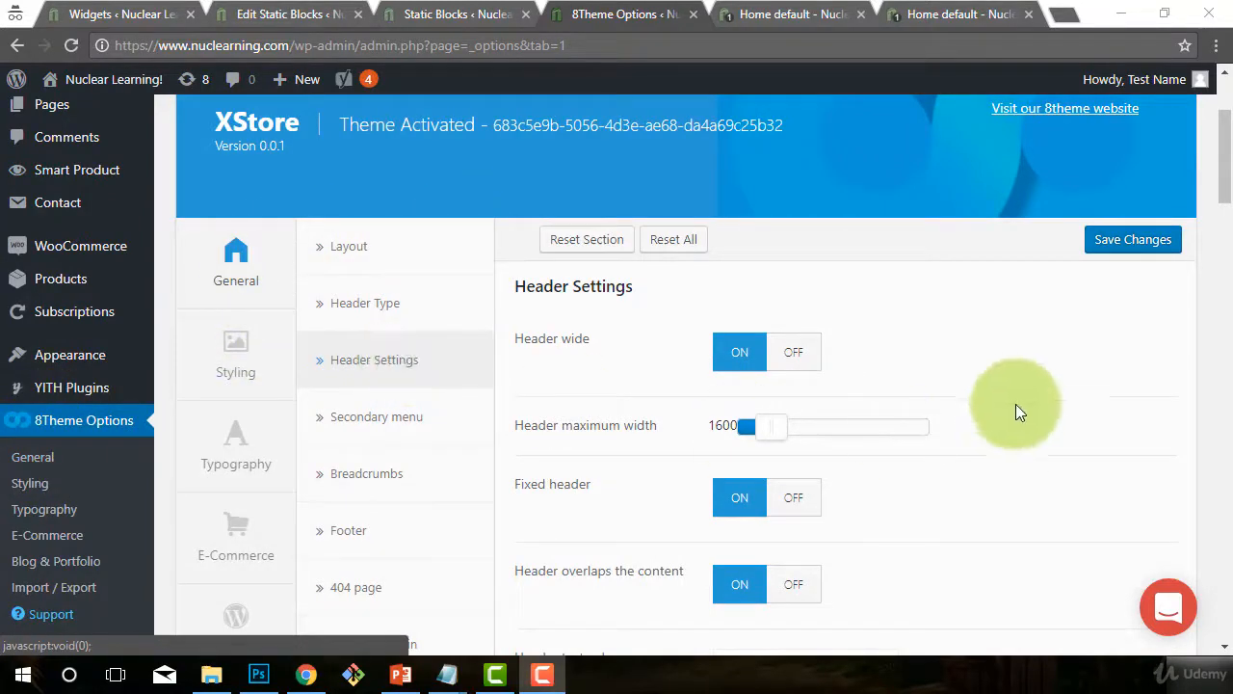
{"action": "scroll", "coordinate": [1014, 404], "scroll_direction": "down", "scroll_amount": 6}
{"action": "scroll", "coordinate": [1012, 405], "scroll_direction": "down", "scroll_amount": 7}
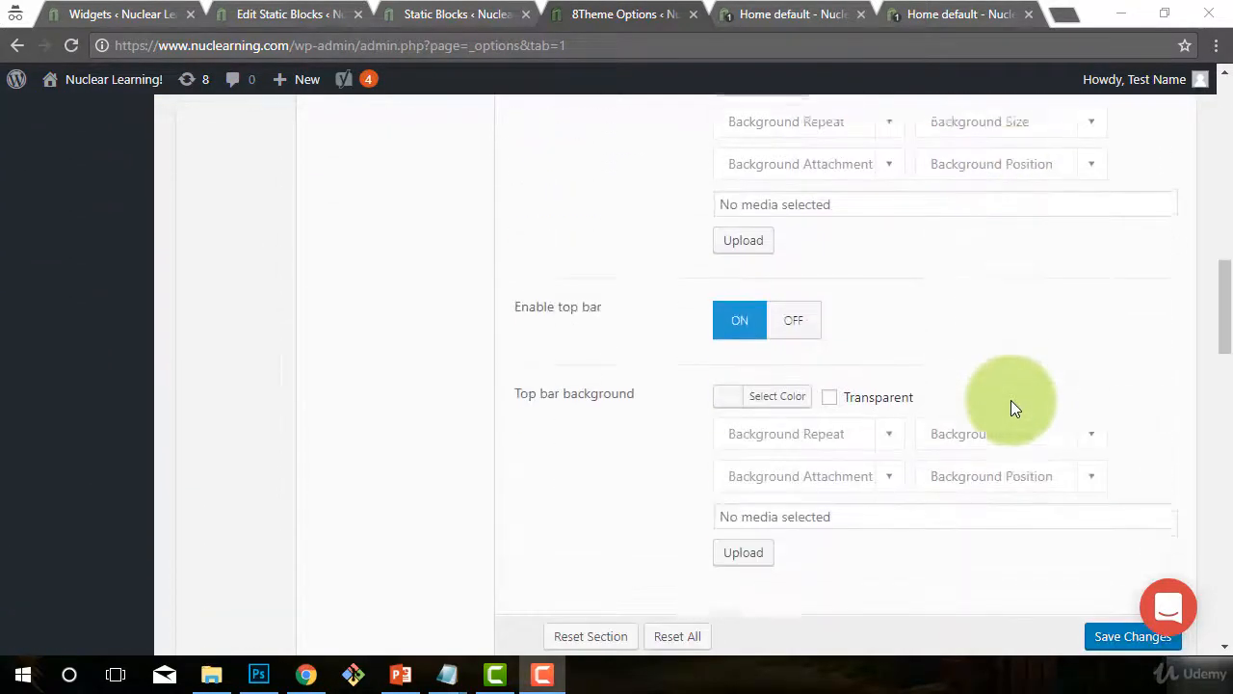
{"action": "scroll", "coordinate": [1011, 400], "scroll_direction": "down", "scroll_amount": 2}
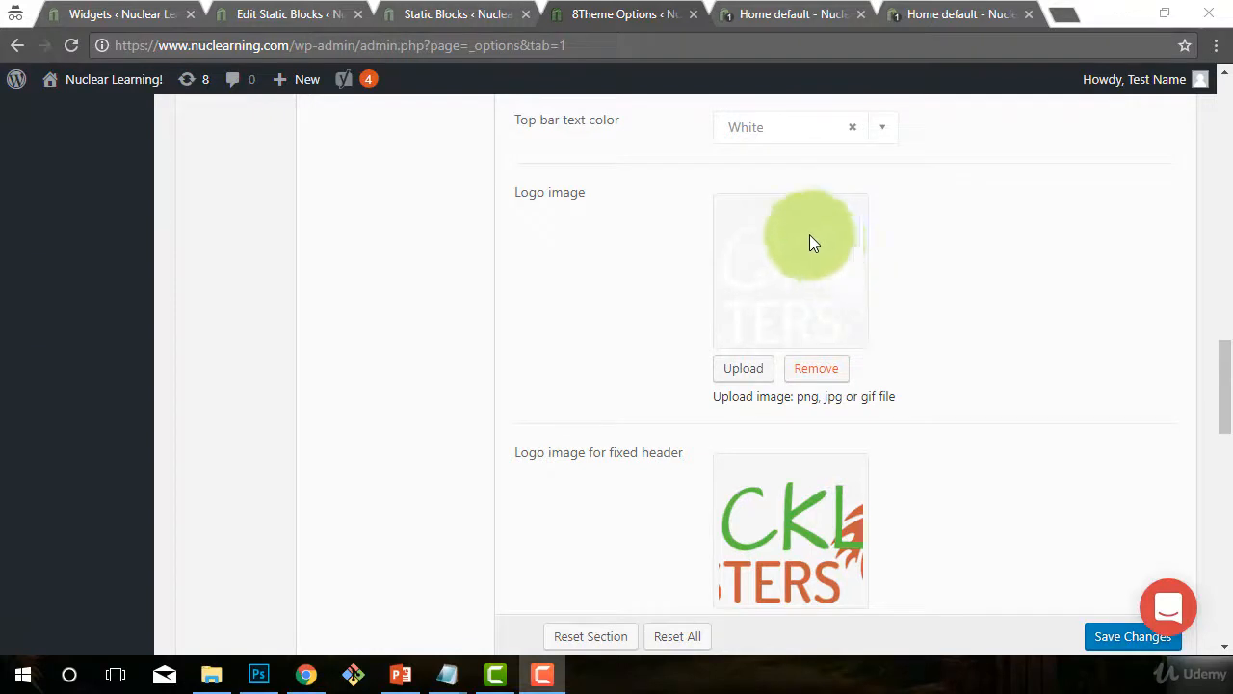
{"action": "scroll", "coordinate": [788, 478], "scroll_direction": "down", "scroll_amount": 1}
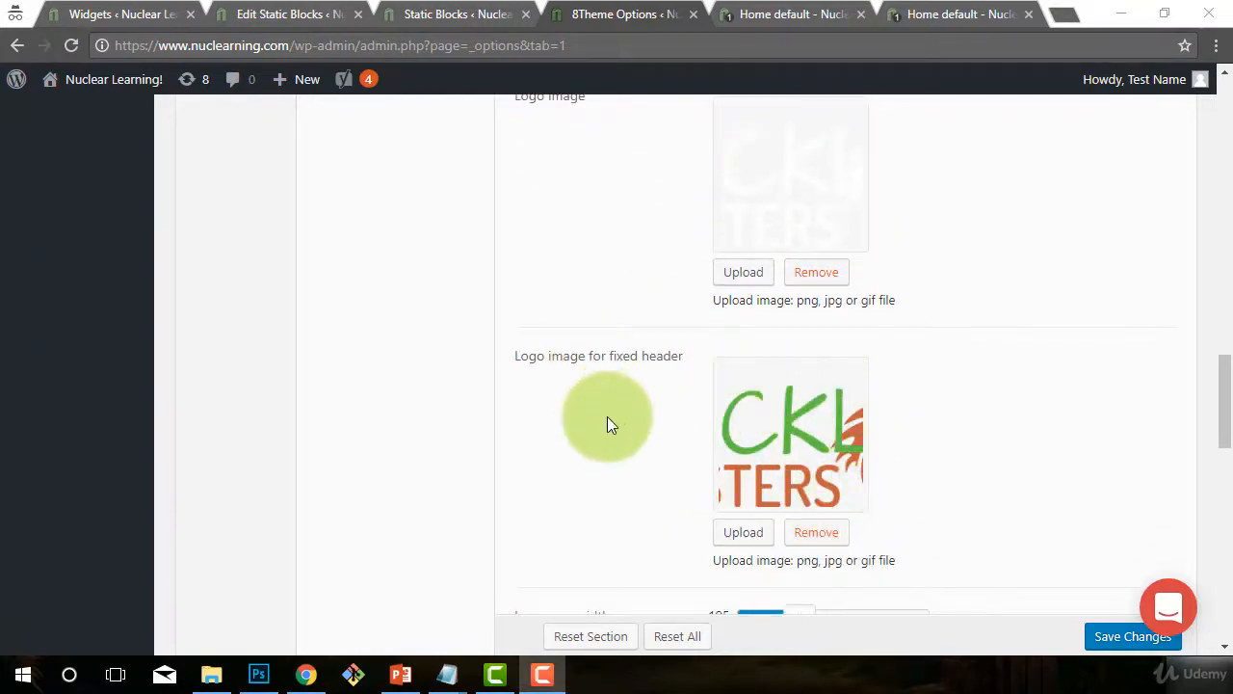
{"action": "scroll", "coordinate": [607, 424], "scroll_direction": "down", "scroll_amount": 4}
{"action": "scroll", "coordinate": [629, 456], "scroll_direction": "down", "scroll_amount": 8}
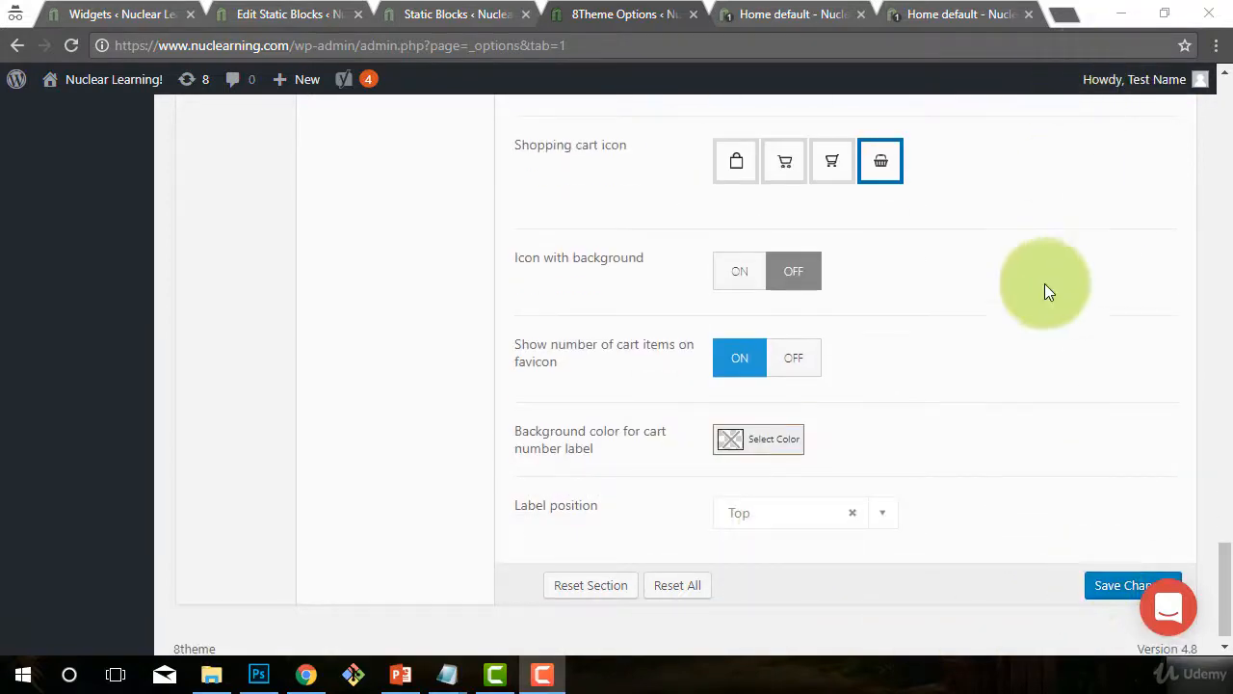
Compare the two open home page previews and examine the logo in the overlapping header and in the fixed header
{"action": "left_click", "coordinate": [794, 16]}
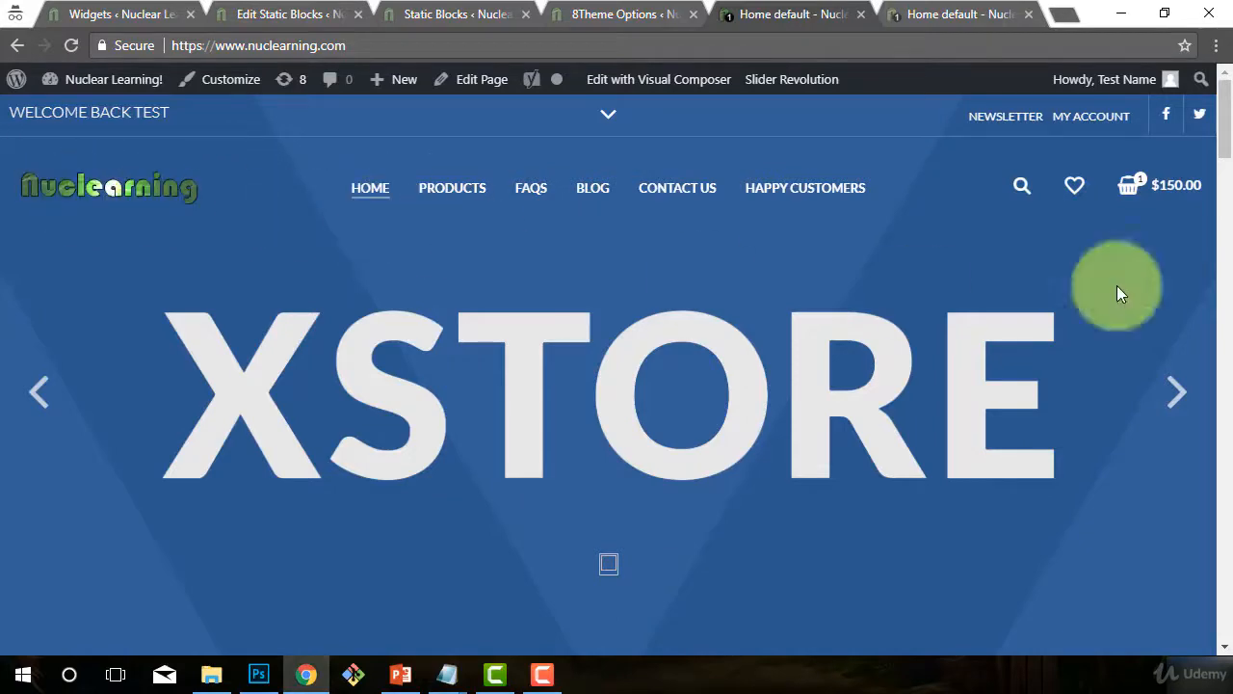
{"action": "left_click", "coordinate": [963, 16]}
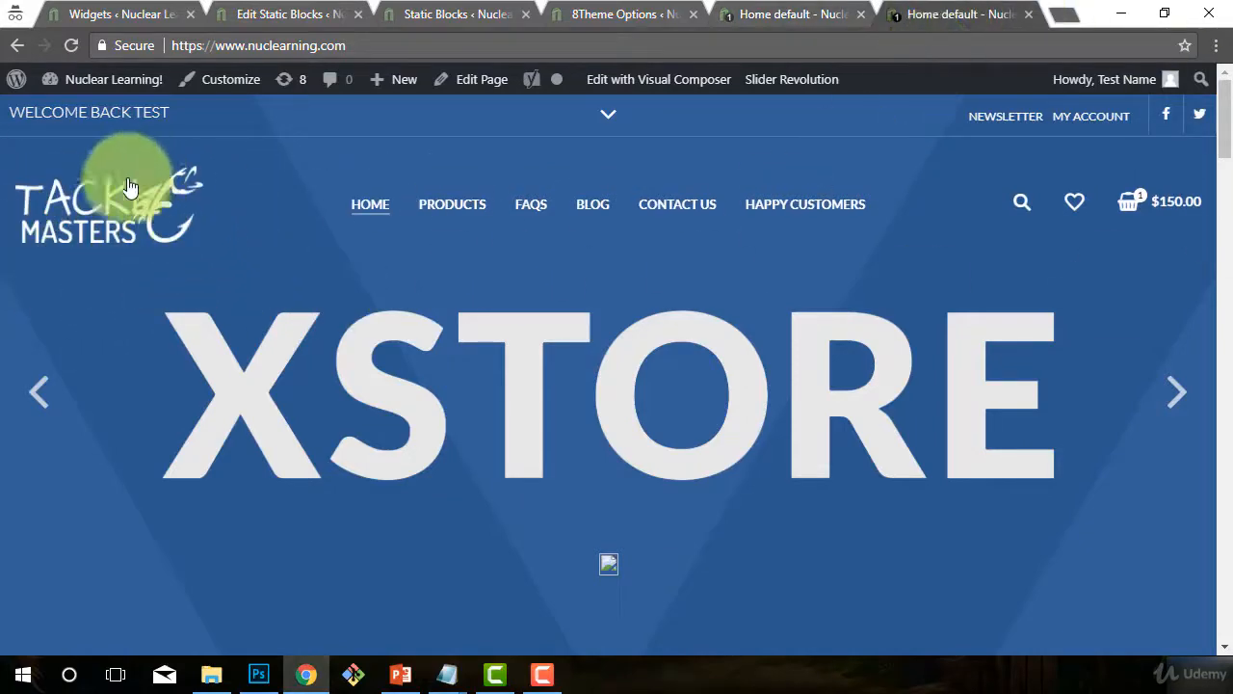
{"action": "scroll", "coordinate": [358, 308], "scroll_direction": "down", "scroll_amount": 8}
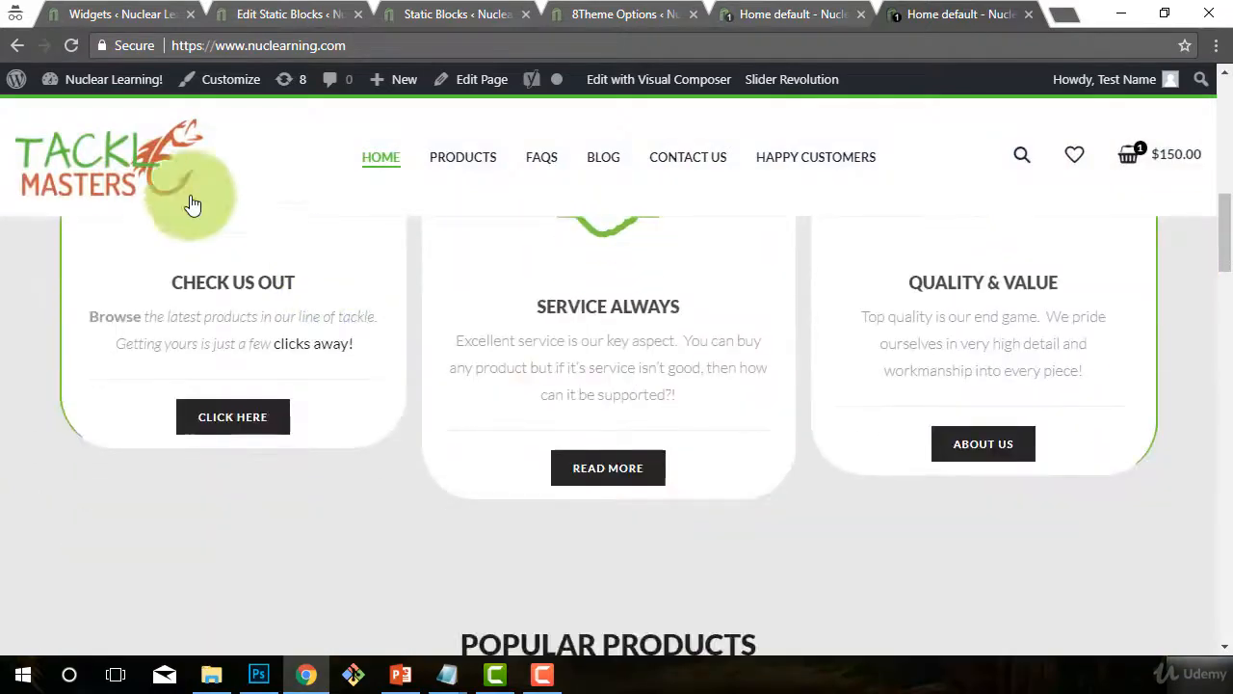
{"action": "scroll", "coordinate": [612, 427], "scroll_direction": "up", "scroll_amount": 8}
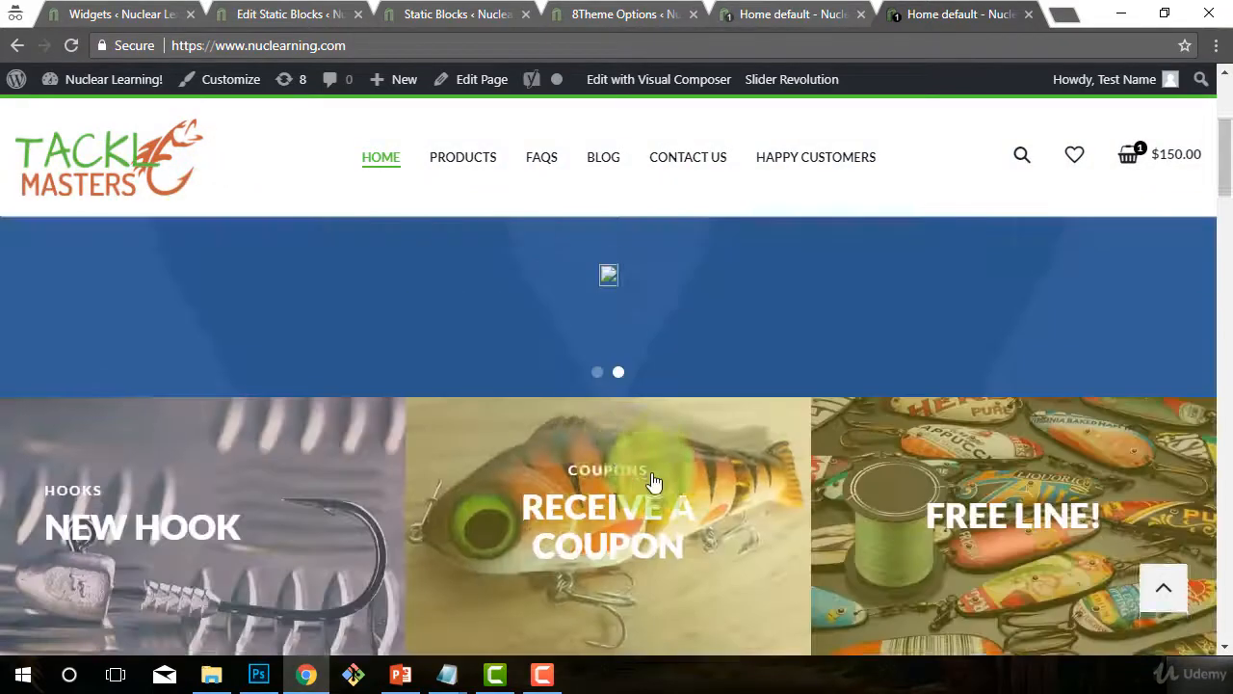
{"action": "scroll", "coordinate": [667, 481], "scroll_direction": "down", "scroll_amount": 15}
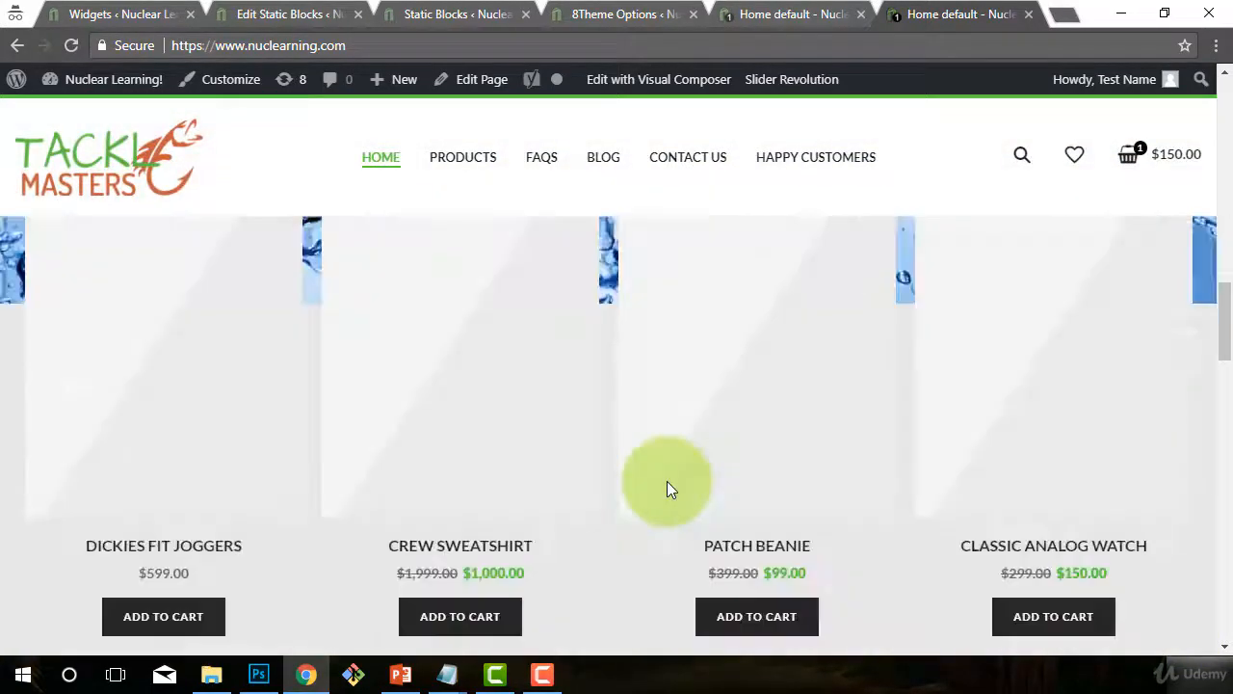
{"action": "scroll", "coordinate": [666, 490], "scroll_direction": "up", "scroll_amount": 15}
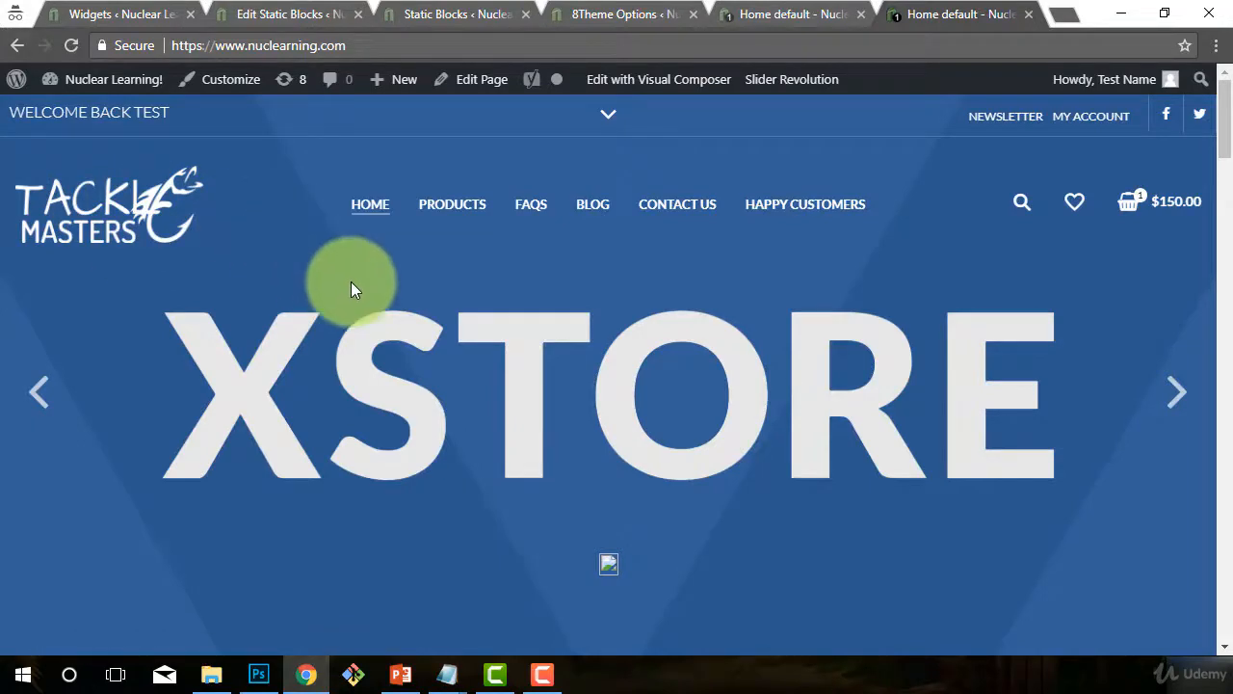
{"action": "scroll", "coordinate": [351, 282], "scroll_direction": "down", "scroll_amount": 6}
{"action": "scroll", "coordinate": [358, 303], "scroll_direction": "down", "scroll_amount": 5}
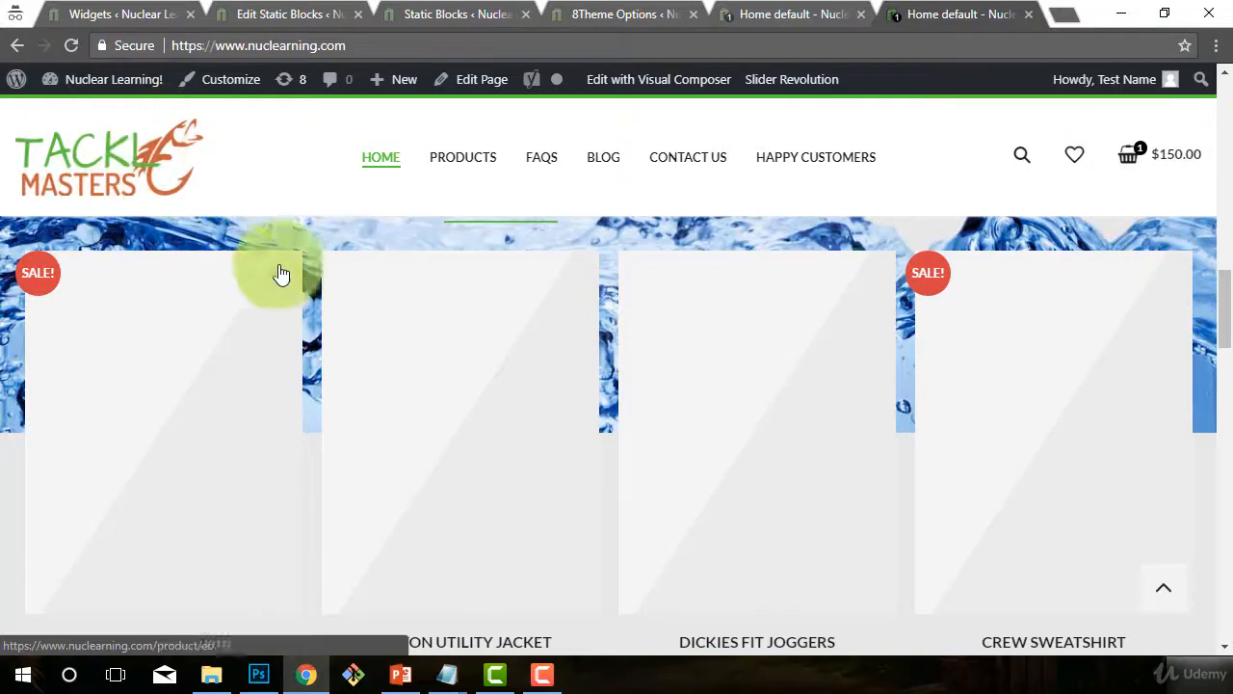
{"action": "scroll", "coordinate": [542, 331], "scroll_direction": "up", "scroll_amount": 5}
{"action": "scroll", "coordinate": [641, 448], "scroll_direction": "up", "scroll_amount": 8}
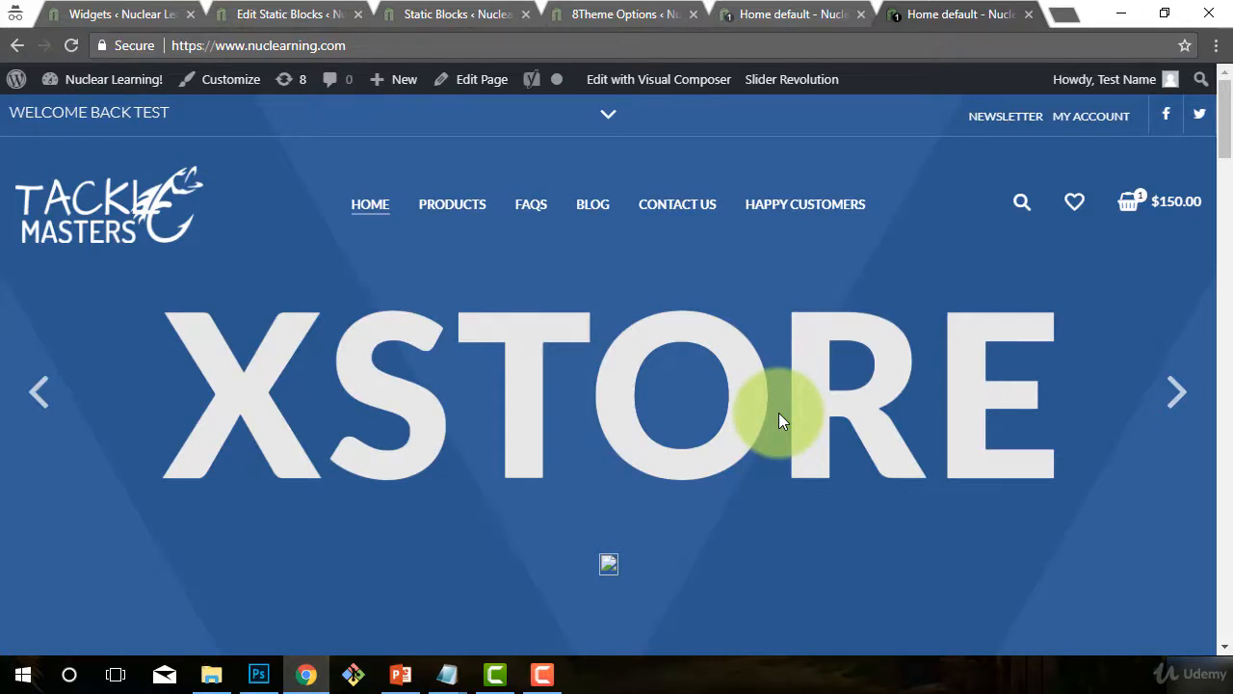
Examine the home page's main slider and the row of promotional banners beneath it
{"action": "scroll", "coordinate": [830, 520], "scroll_direction": "down", "scroll_amount": 2}
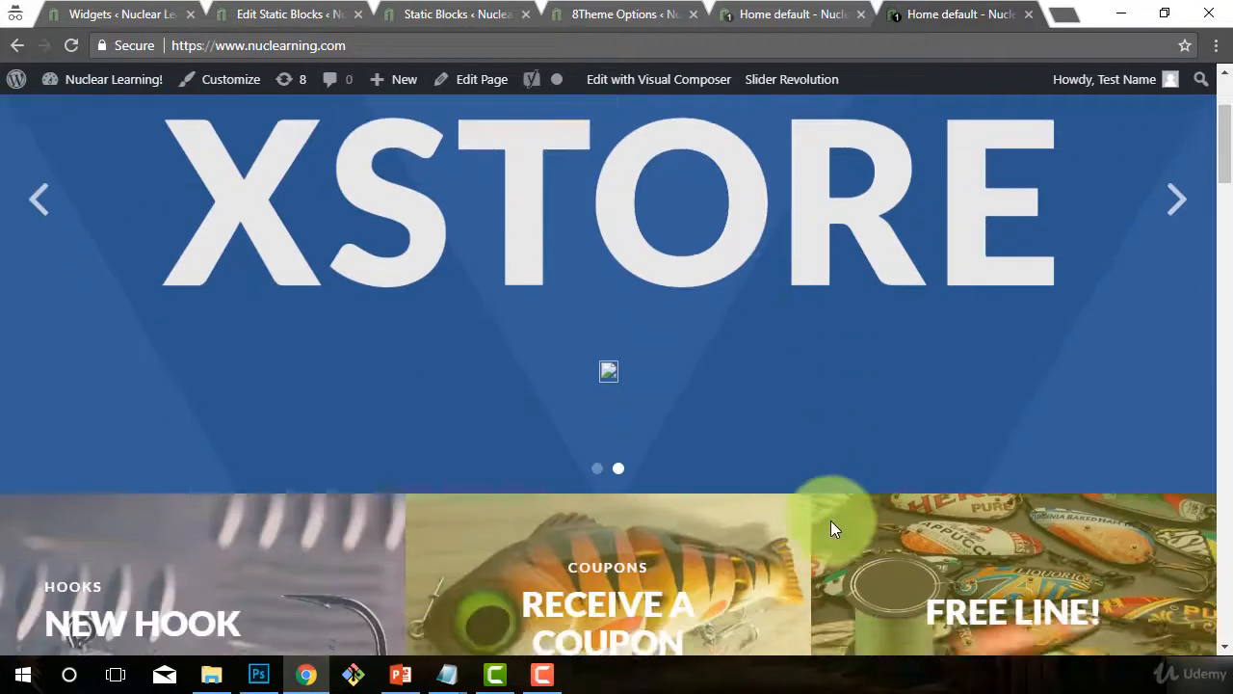
{"action": "scroll", "coordinate": [831, 523], "scroll_direction": "up", "scroll_amount": 2}
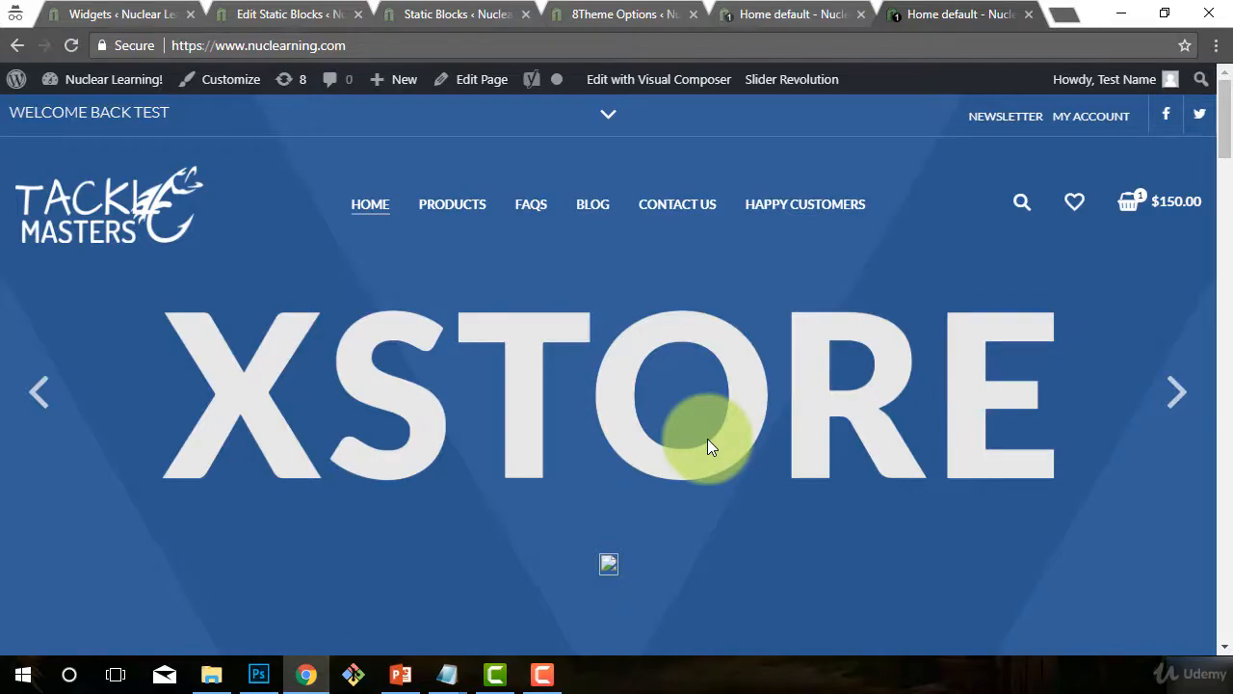
{"action": "scroll", "coordinate": [704, 435], "scroll_direction": "down", "scroll_amount": 2}
{"action": "scroll", "coordinate": [770, 472], "scroll_direction": "up", "scroll_amount": 2}
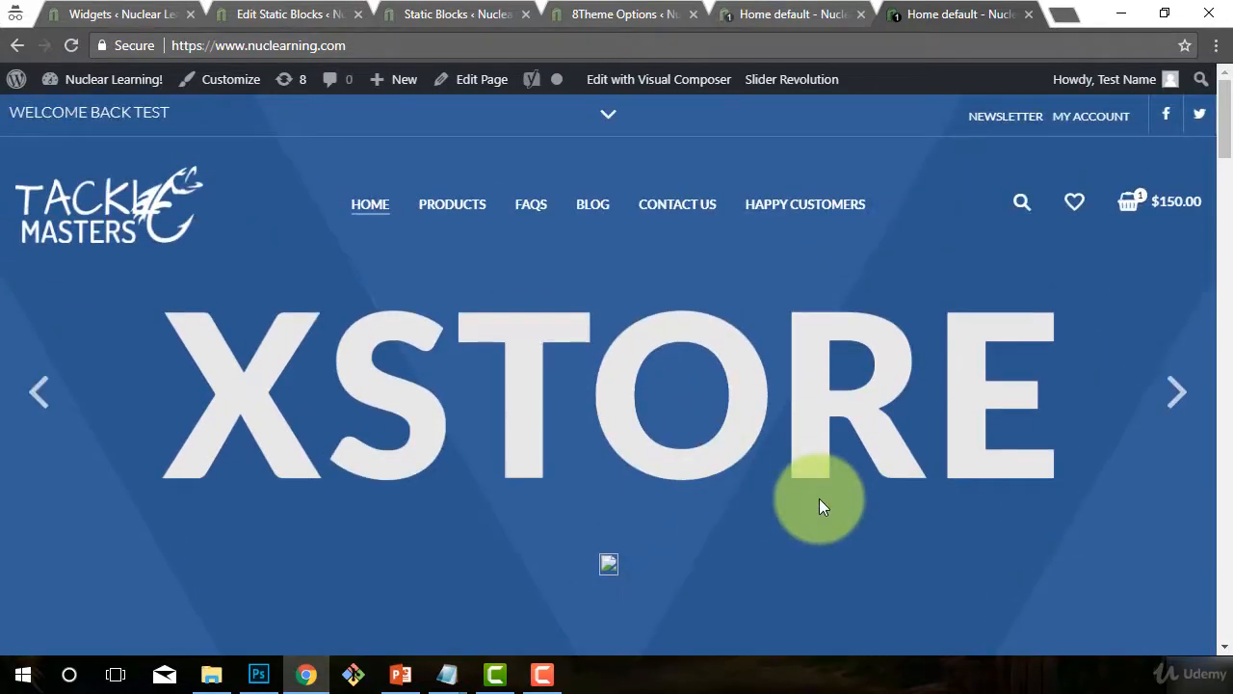
{"action": "scroll", "coordinate": [819, 503], "scroll_direction": "down", "scroll_amount": 4}
{"action": "scroll", "coordinate": [819, 505], "scroll_direction": "up", "scroll_amount": 2}
{"action": "scroll", "coordinate": [828, 506], "scroll_direction": "down", "scroll_amount": 2}
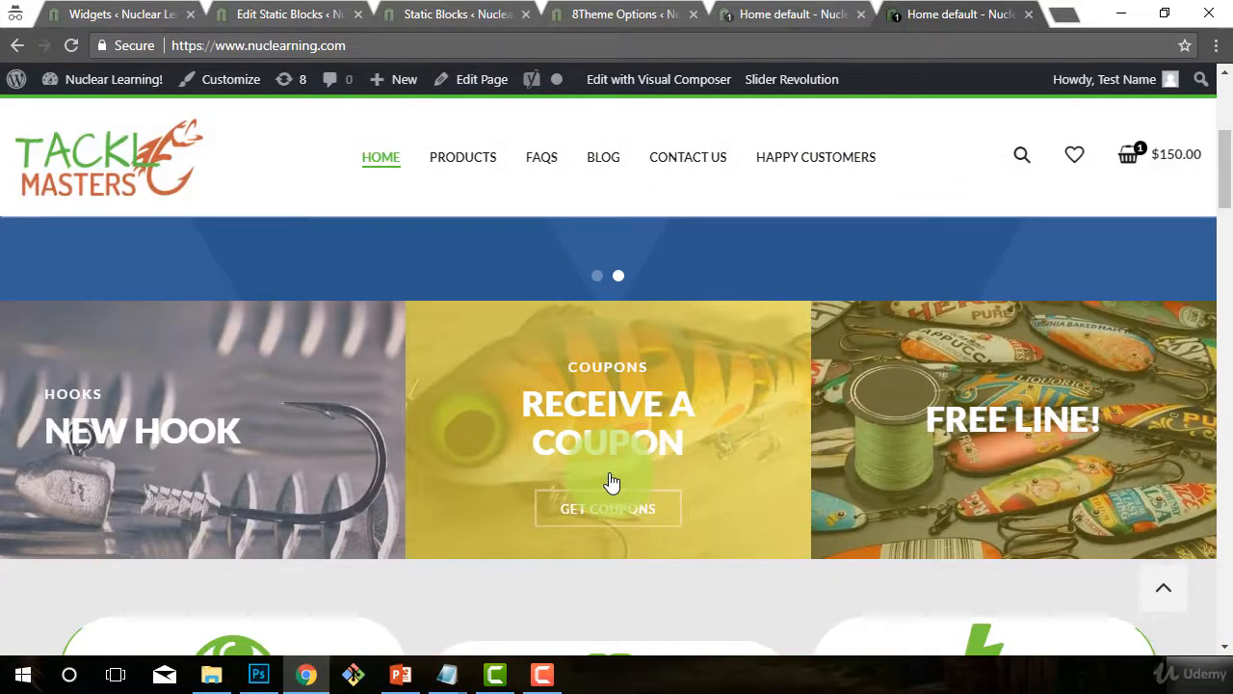
{"action": "scroll", "coordinate": [609, 479], "scroll_direction": "up", "scroll_amount": 4}
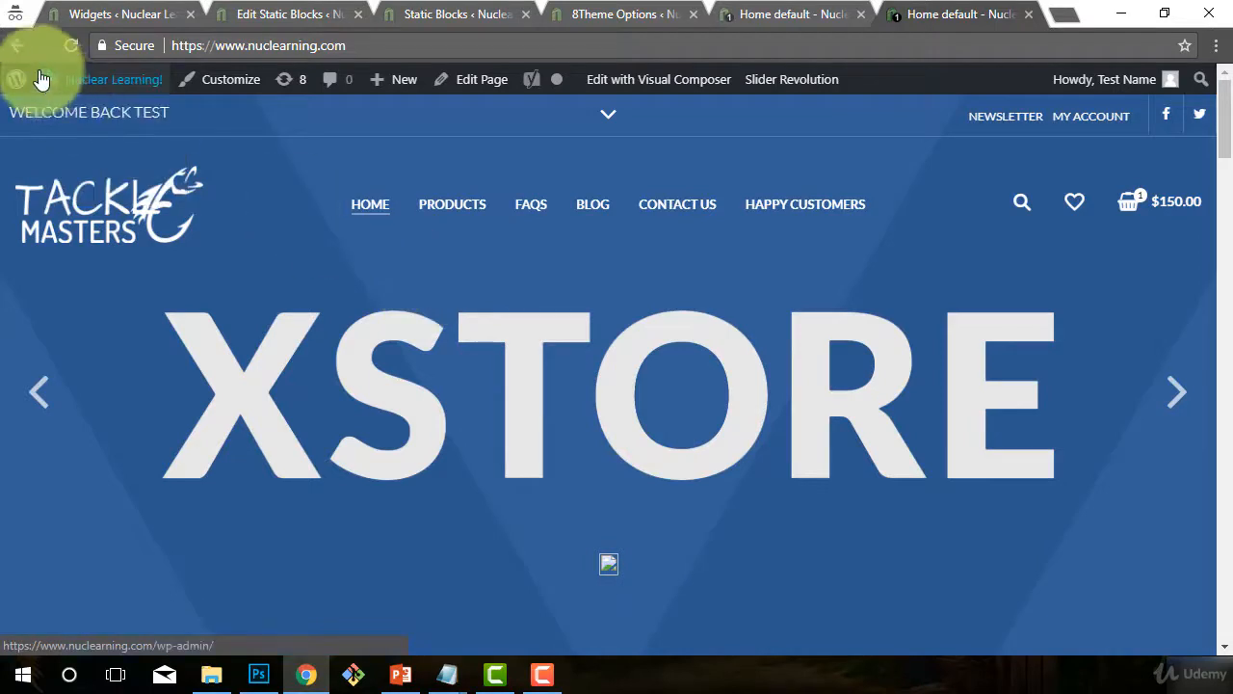
Open the site's WordPress dashboard from the home page and close all other browser tabs
{"action": "mouse_move", "coordinate": [82, 86]}
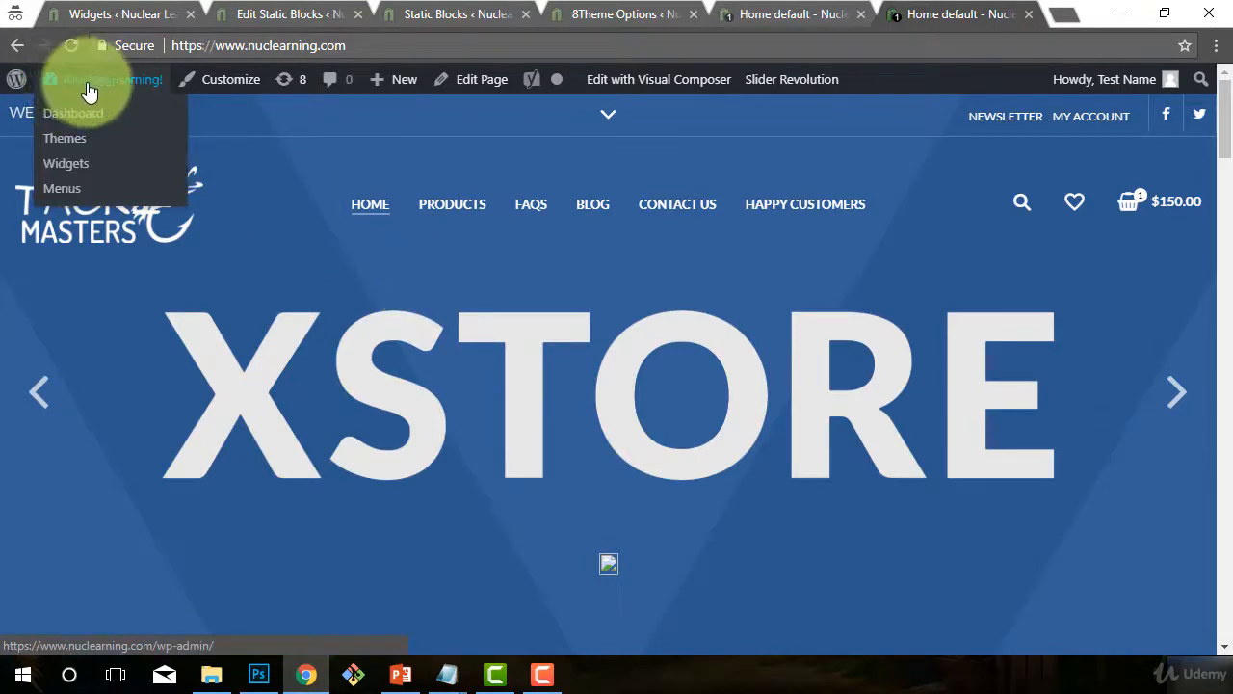
{"action": "left_click", "coordinate": [66, 139]}
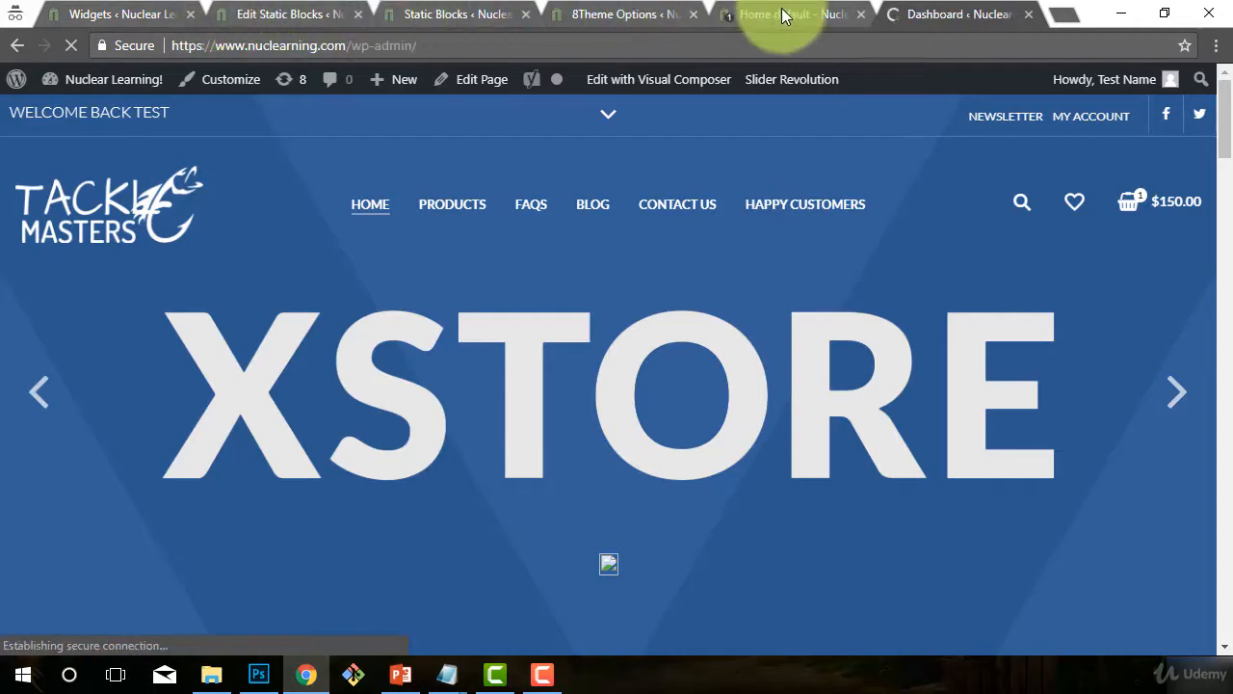
{"action": "left_click", "coordinate": [860, 15]}
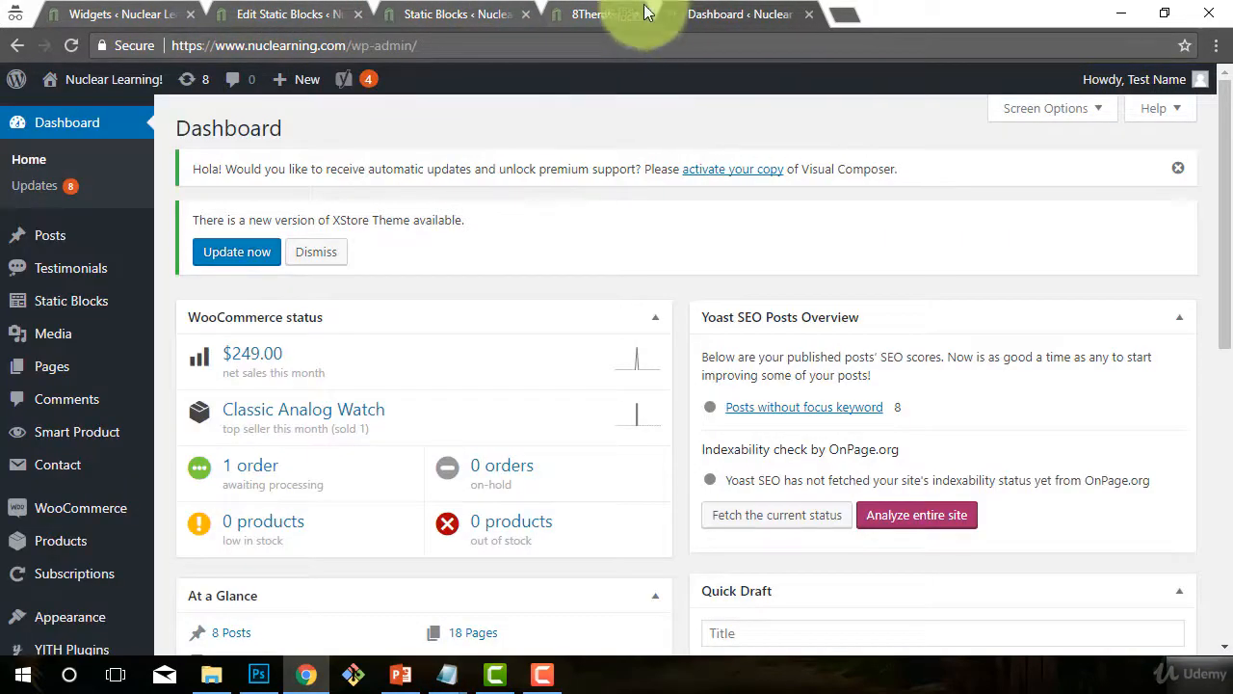
{"action": "left_click", "coordinate": [647, 14]}
{"action": "left_click", "coordinate": [529, 13]}
{"action": "left_click", "coordinate": [302, 12]}
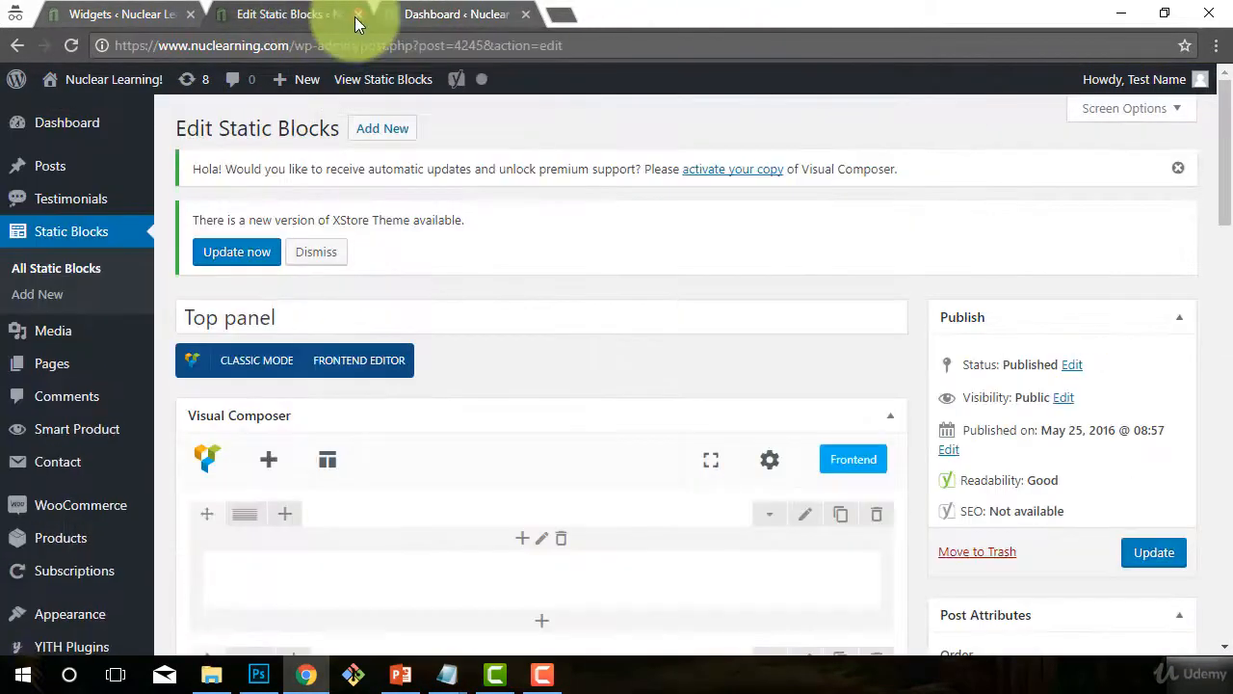
{"action": "left_click", "coordinate": [357, 15]}
{"action": "left_click", "coordinate": [164, 15]}
{"action": "left_click", "coordinate": [190, 15]}
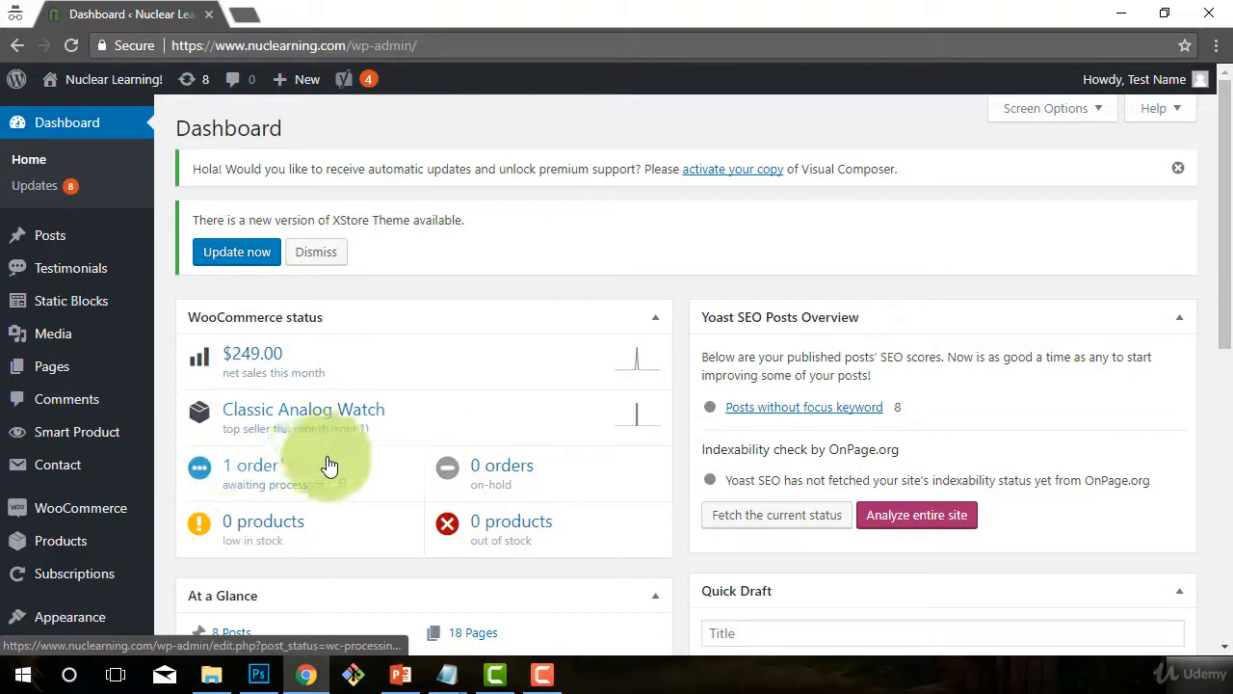
Go to the list of all pages and open the "Home default" front page for editing
{"action": "scroll", "coordinate": [167, 379], "scroll_direction": "down", "scroll_amount": 2}
{"action": "scroll", "coordinate": [167, 372], "scroll_direction": "up", "scroll_amount": 2}
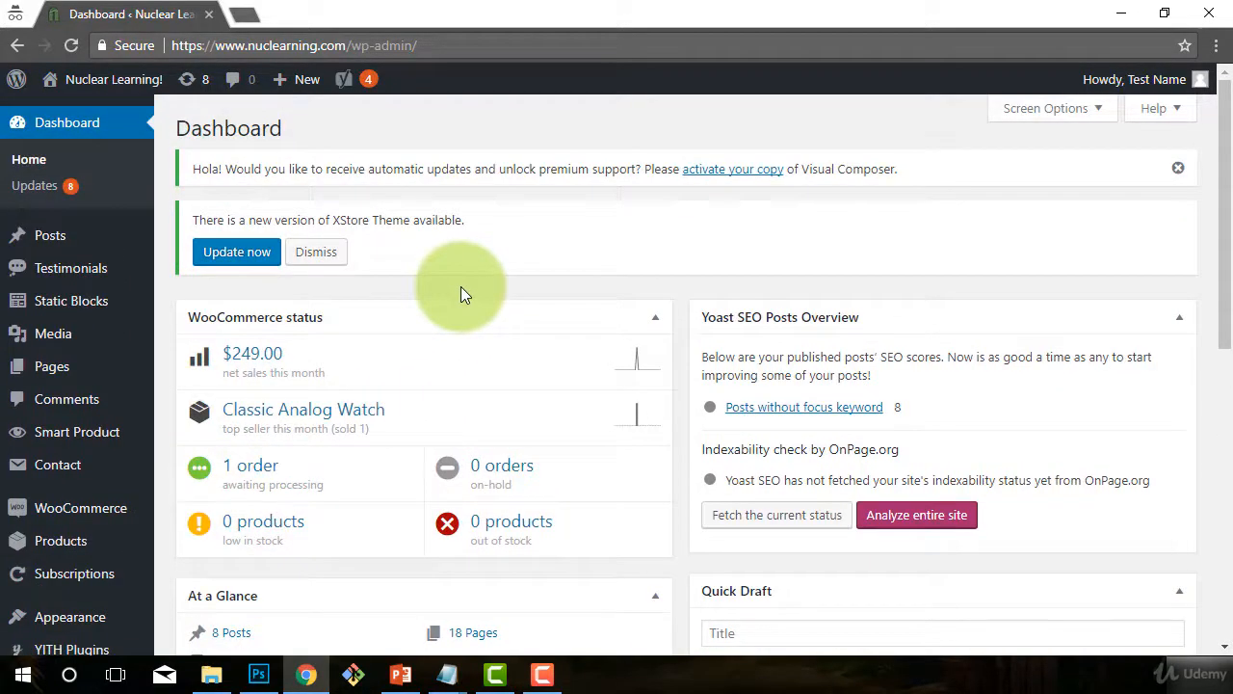
{"action": "left_click", "coordinate": [41, 376]}
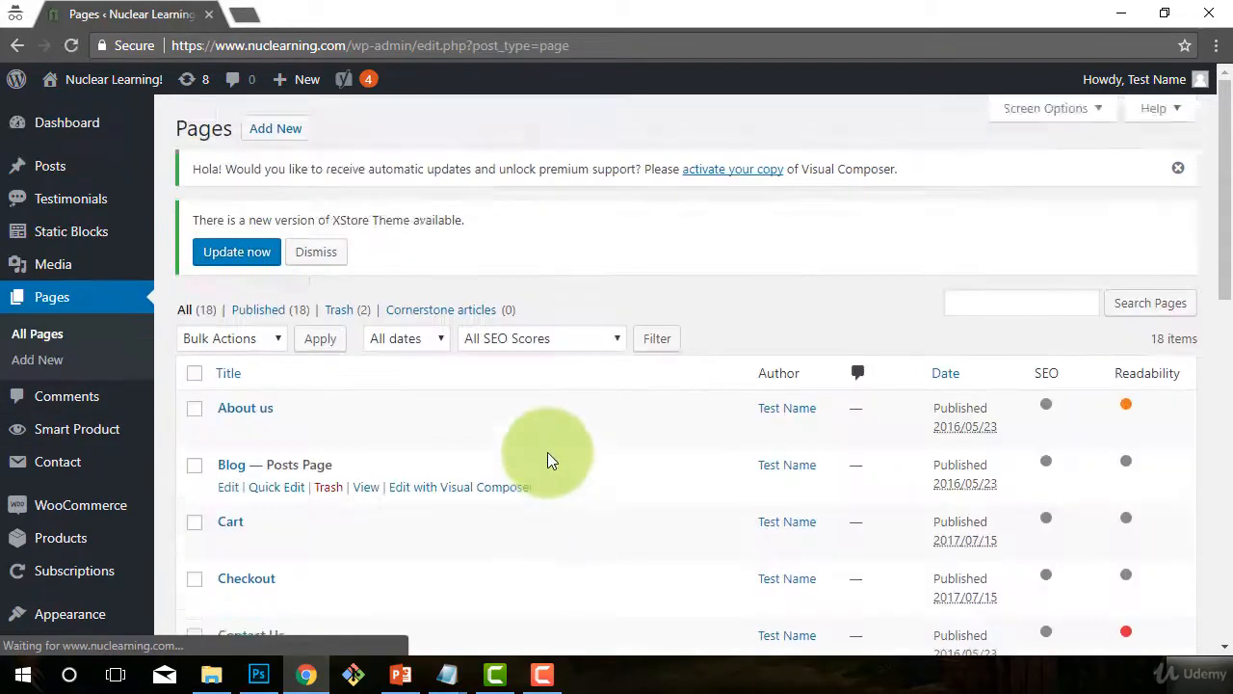
{"action": "scroll", "coordinate": [549, 459], "scroll_direction": "down", "scroll_amount": 4}
{"action": "scroll", "coordinate": [538, 466], "scroll_direction": "down", "scroll_amount": 2}
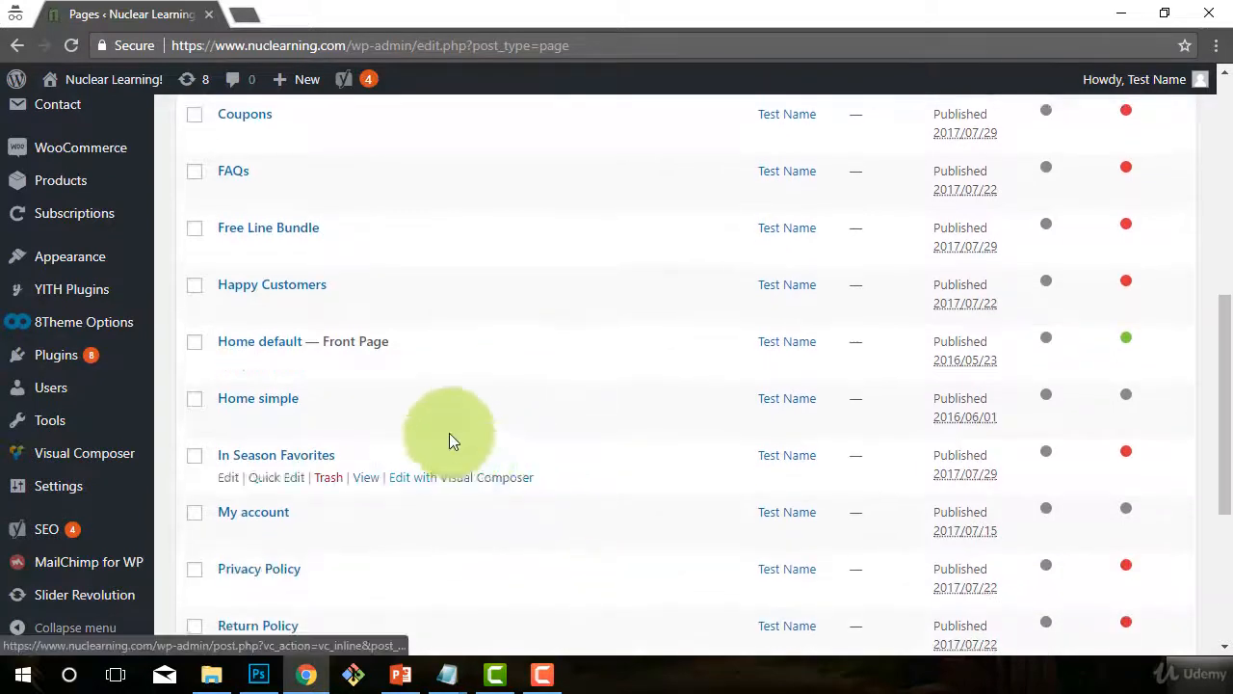
{"action": "left_click_drag", "start_coordinate": [409, 343], "coordinate": [321, 335]}
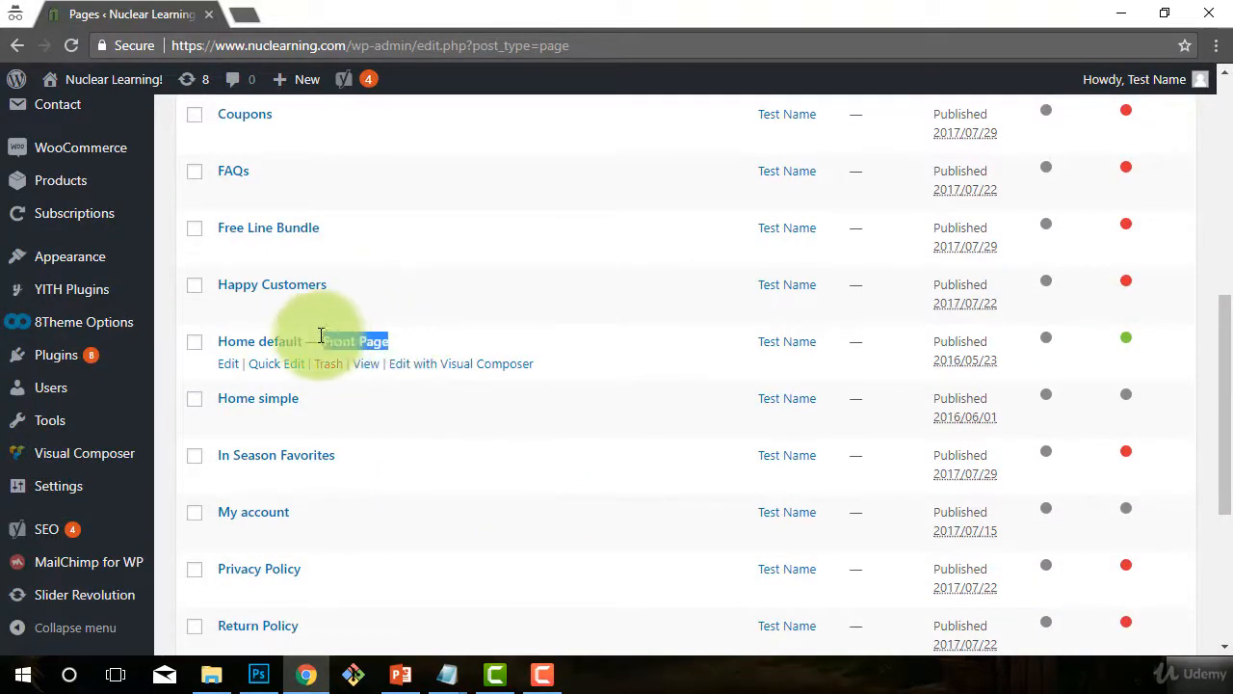
{"action": "left_click", "coordinate": [246, 345]}
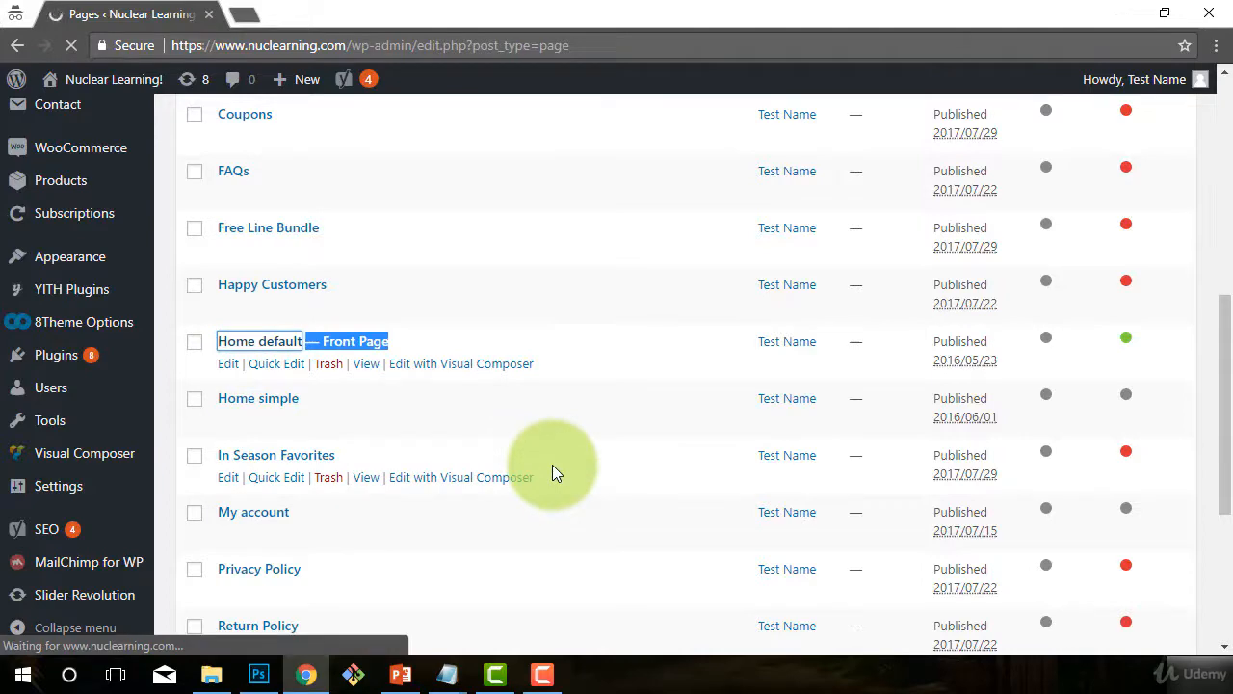
Examine the page's Visual Composer layout, from the Revolution Slider and masked banners to the Call to Action row and product tabs
{"action": "scroll", "coordinate": [600, 387], "scroll_direction": "down", "scroll_amount": 2}
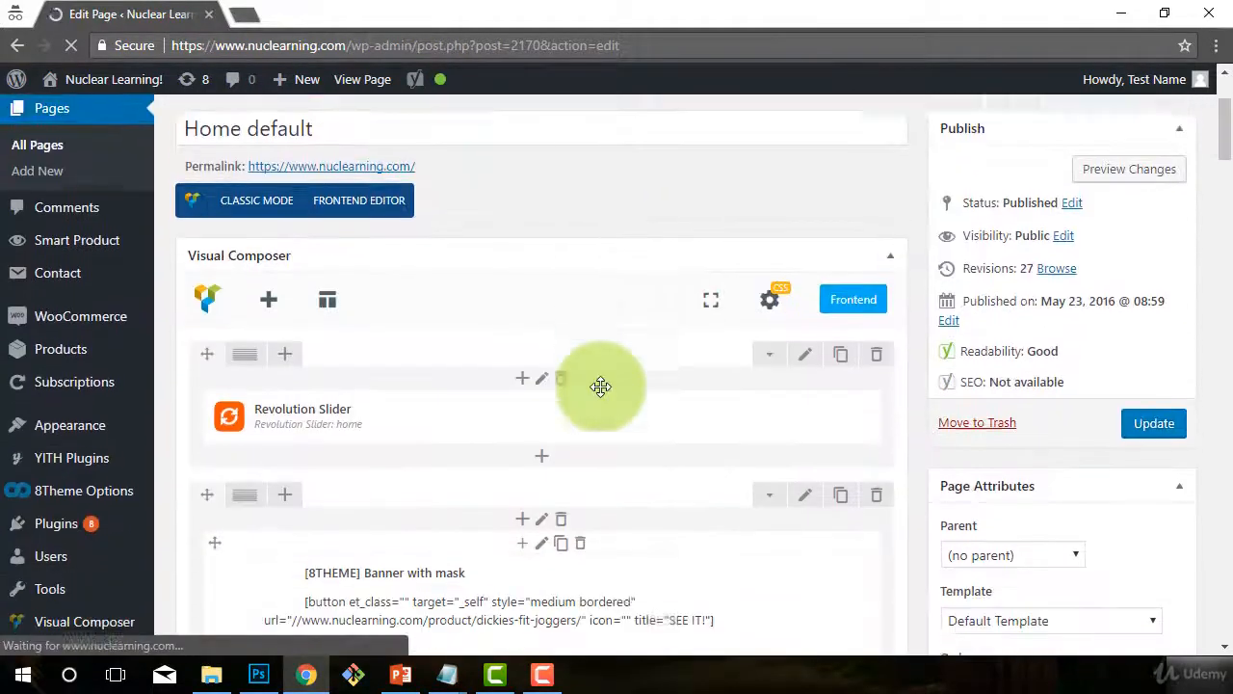
{"action": "scroll", "coordinate": [600, 386], "scroll_direction": "down", "scroll_amount": 9}
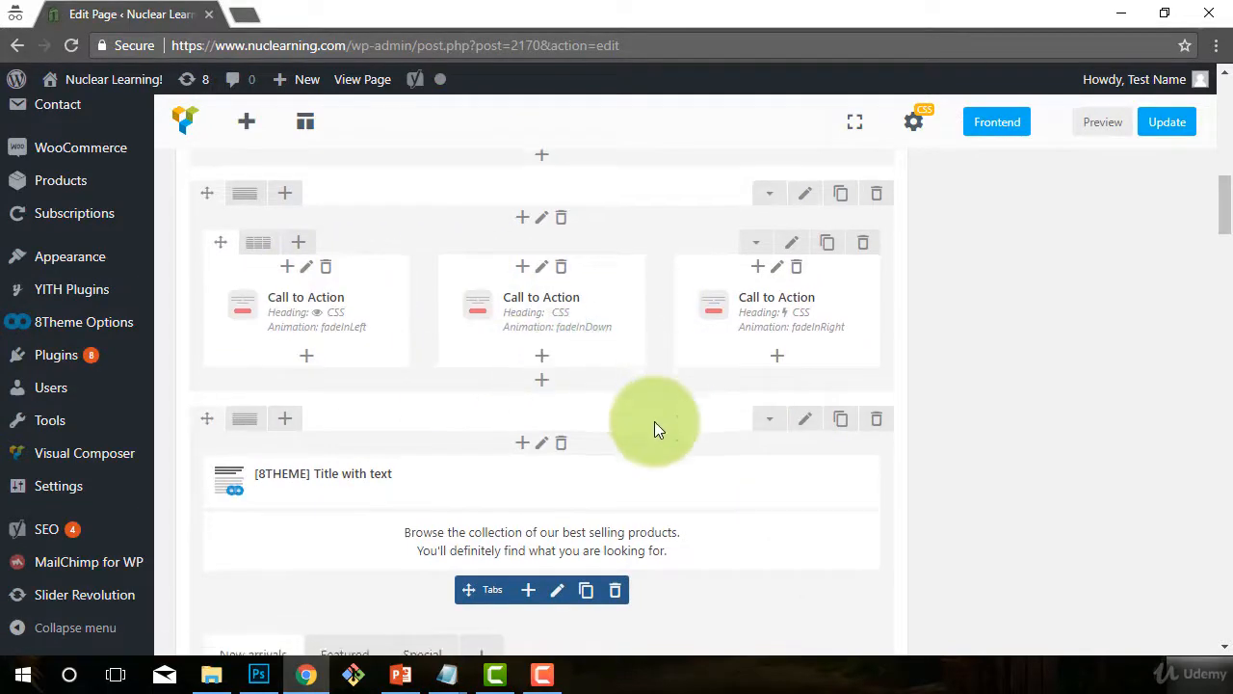
{"action": "scroll", "coordinate": [665, 453], "scroll_direction": "up", "scroll_amount": 2}
{"action": "scroll", "coordinate": [671, 481], "scroll_direction": "down", "scroll_amount": 1}
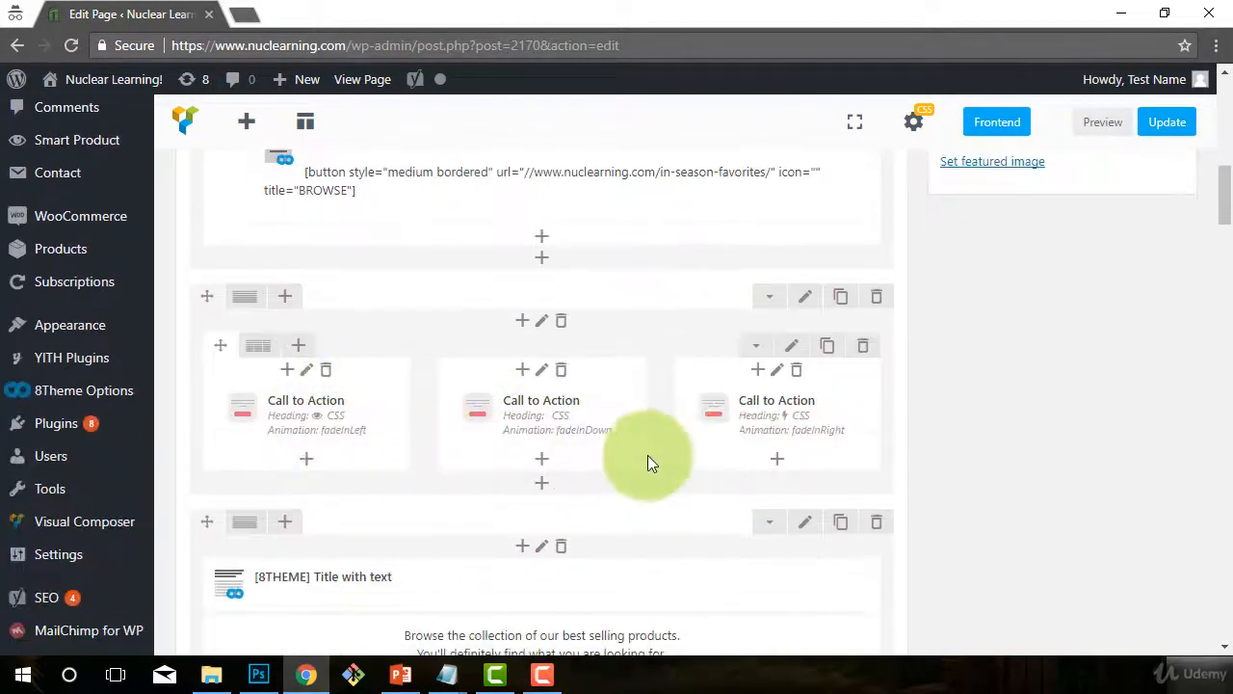
{"action": "scroll", "coordinate": [560, 457], "scroll_direction": "up", "scroll_amount": 10}
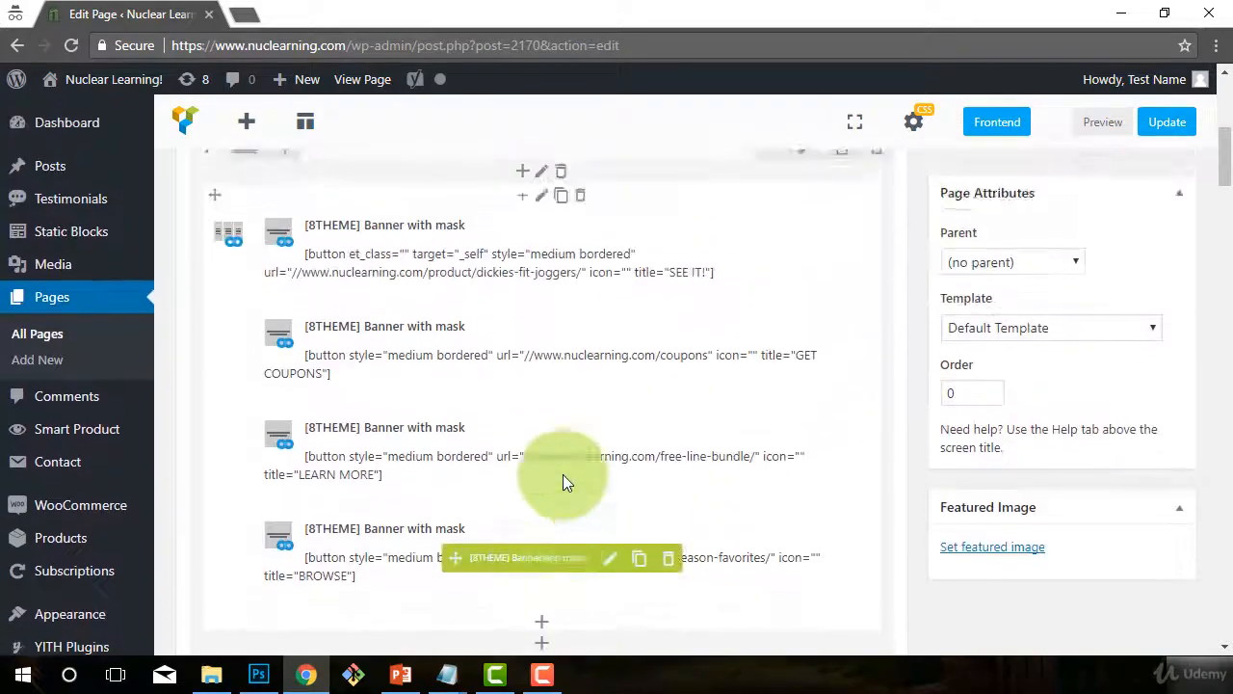
{"action": "scroll", "coordinate": [563, 474], "scroll_direction": "down", "scroll_amount": 8}
{"action": "scroll", "coordinate": [563, 474], "scroll_direction": "down", "scroll_amount": 1}
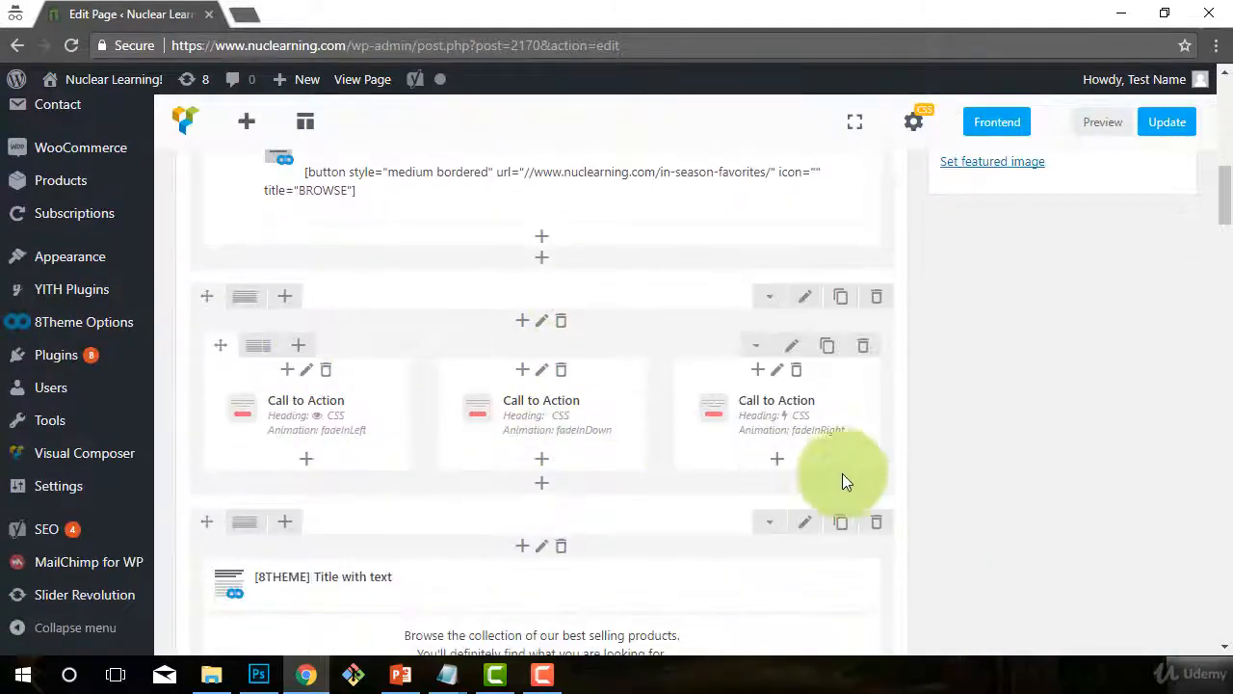
View the Revolution Slider element's settings and its available sliders, keep "home" selected, and close the settings
{"action": "scroll", "coordinate": [964, 627], "scroll_direction": "up", "scroll_amount": 10}
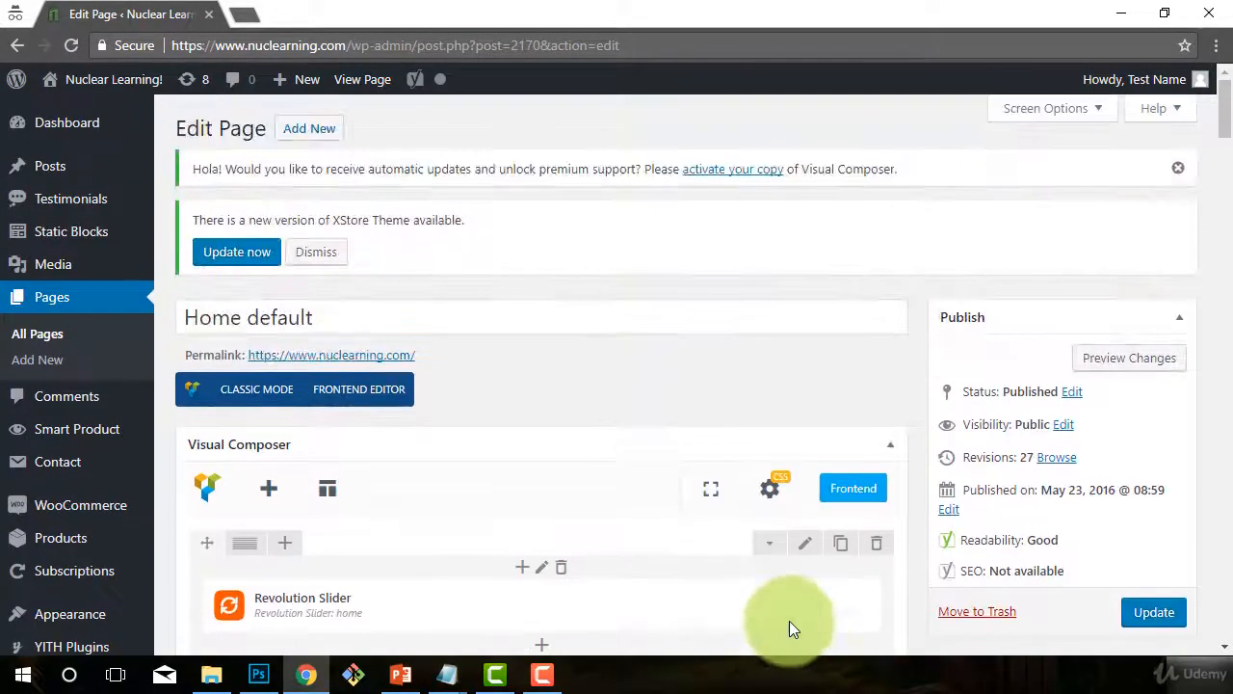
{"action": "scroll", "coordinate": [308, 428], "scroll_direction": "down", "scroll_amount": 5}
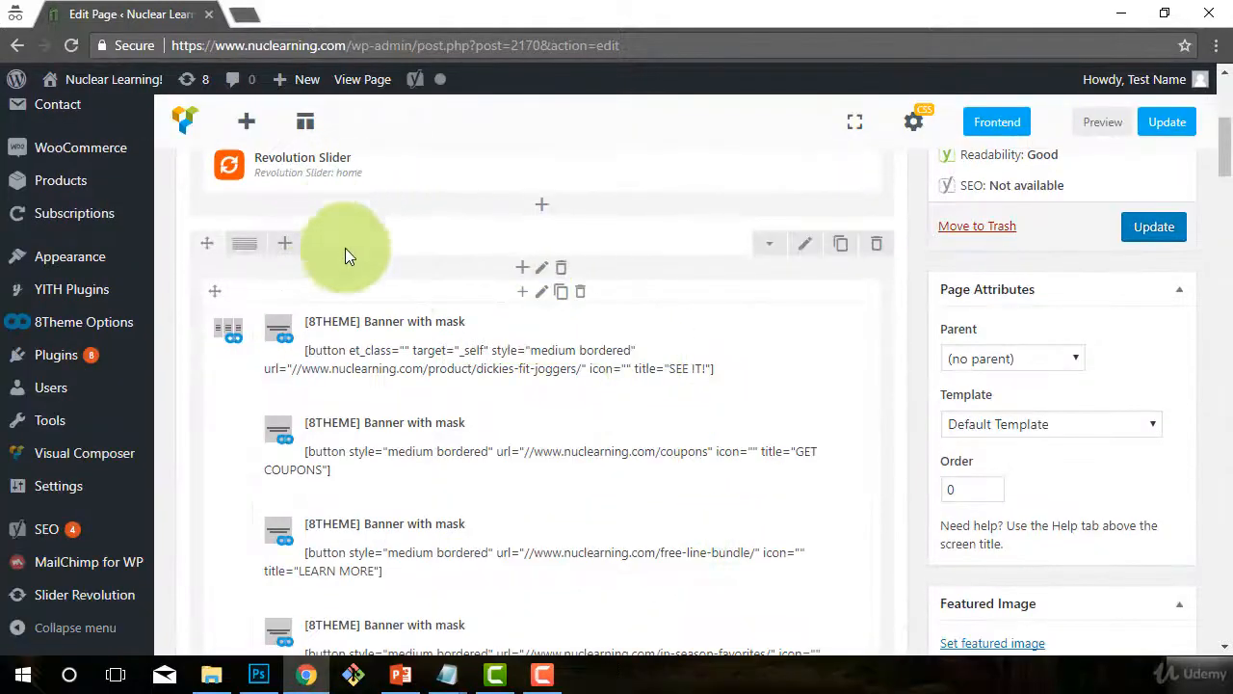
{"action": "scroll", "coordinate": [455, 309], "scroll_direction": "up", "scroll_amount": 3}
{"action": "mouse_move", "coordinate": [237, 406]}
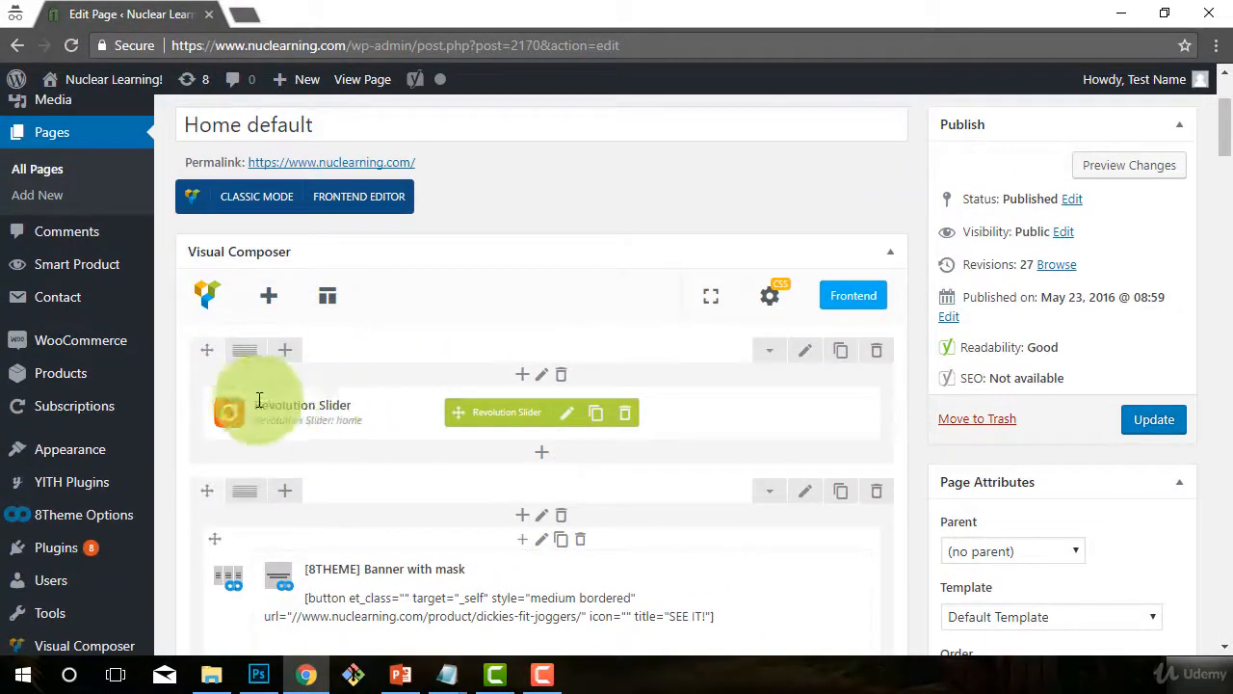
{"action": "left_click", "coordinate": [568, 414]}
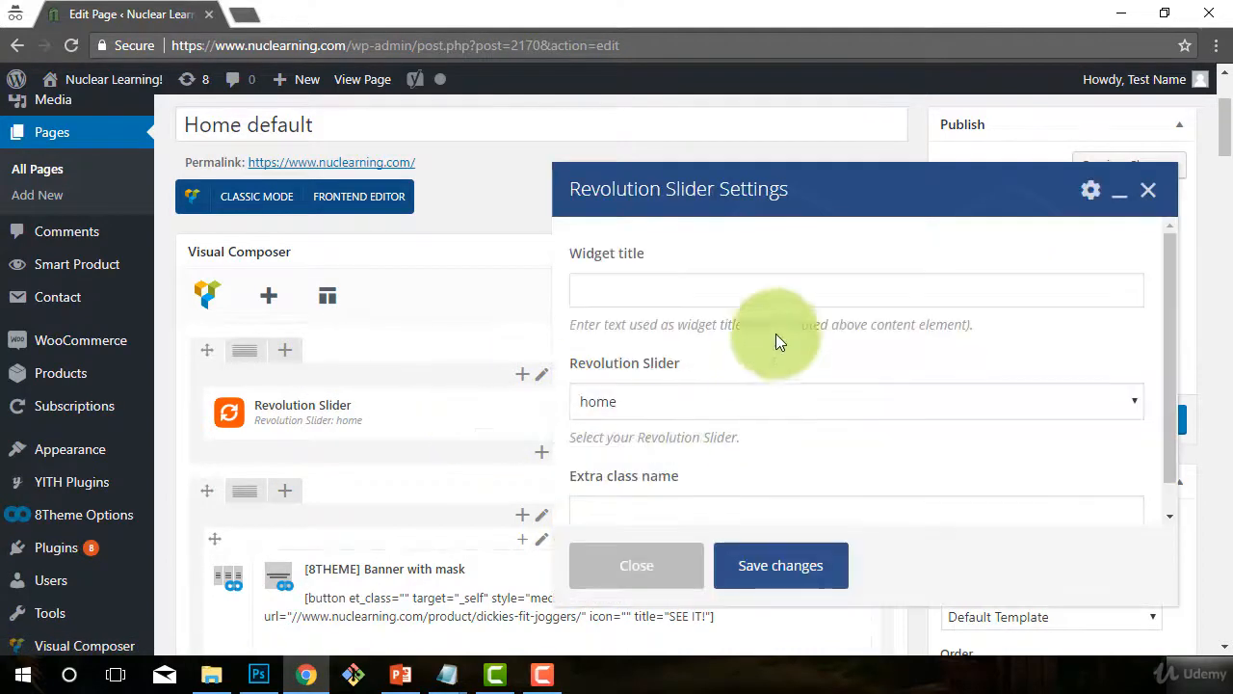
{"action": "left_click", "coordinate": [803, 406]}
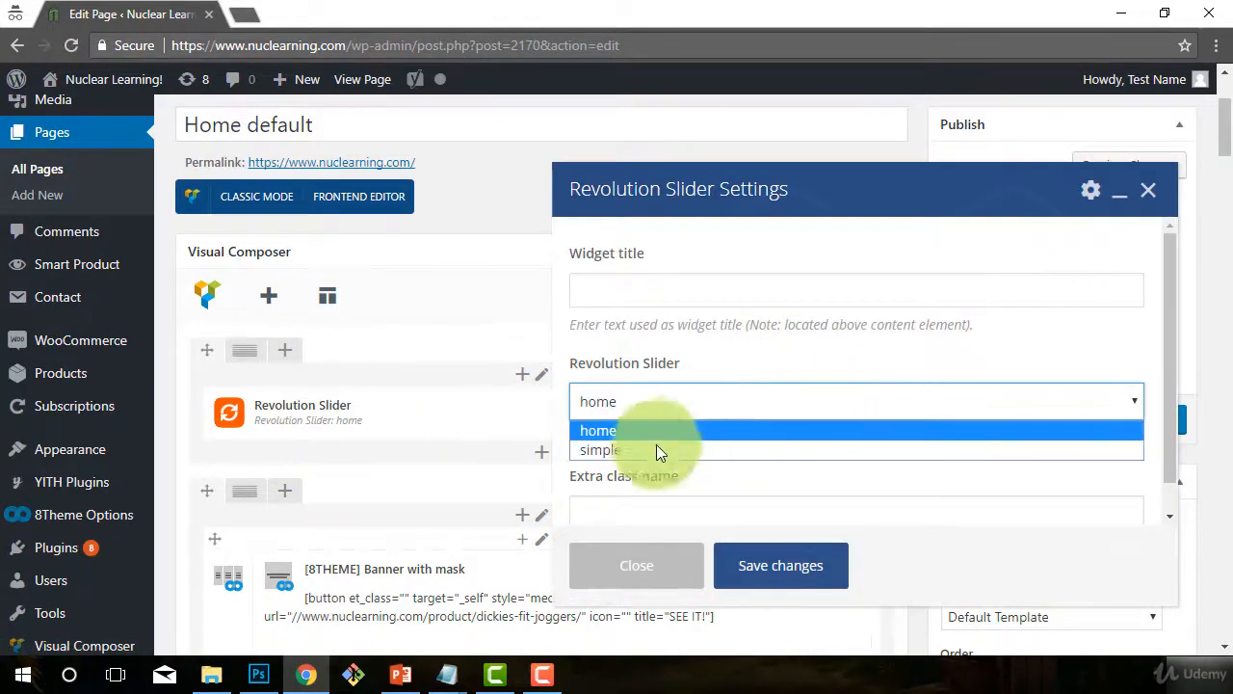
{"action": "left_click", "coordinate": [598, 432]}
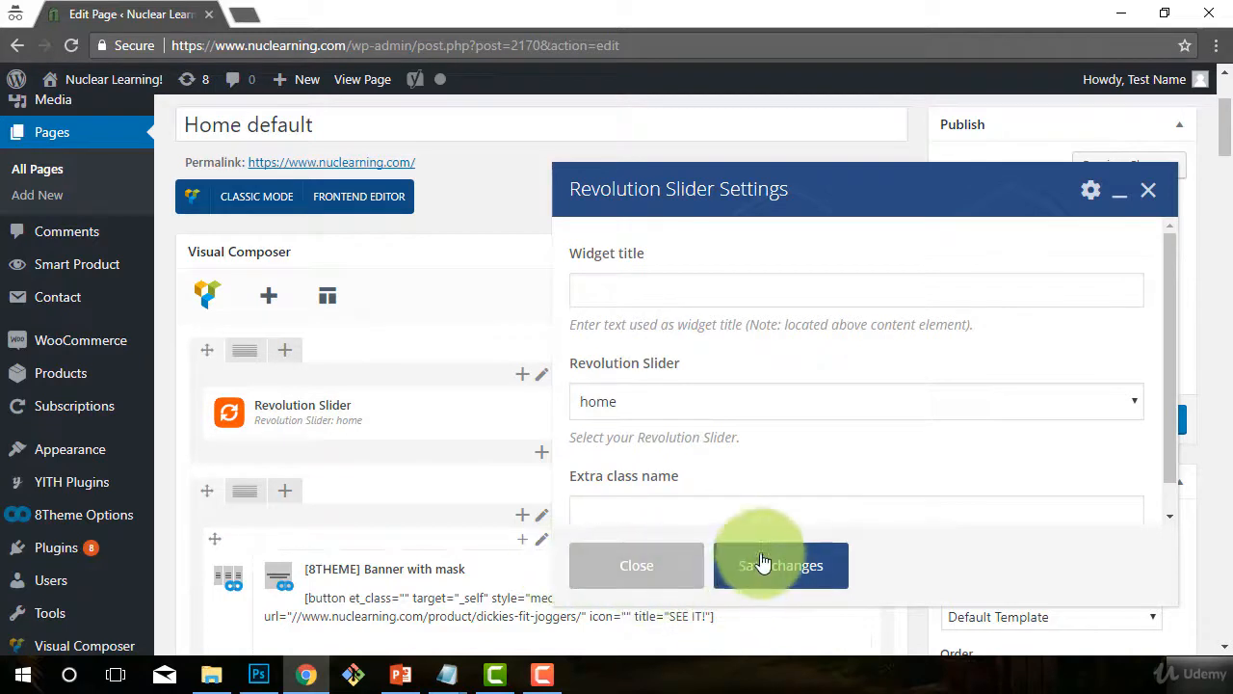
{"action": "left_click", "coordinate": [636, 576]}
Go to the Slider Revolution plugin and open the "home" slider in the slide editor
{"action": "mouse_move", "coordinate": [298, 407]}
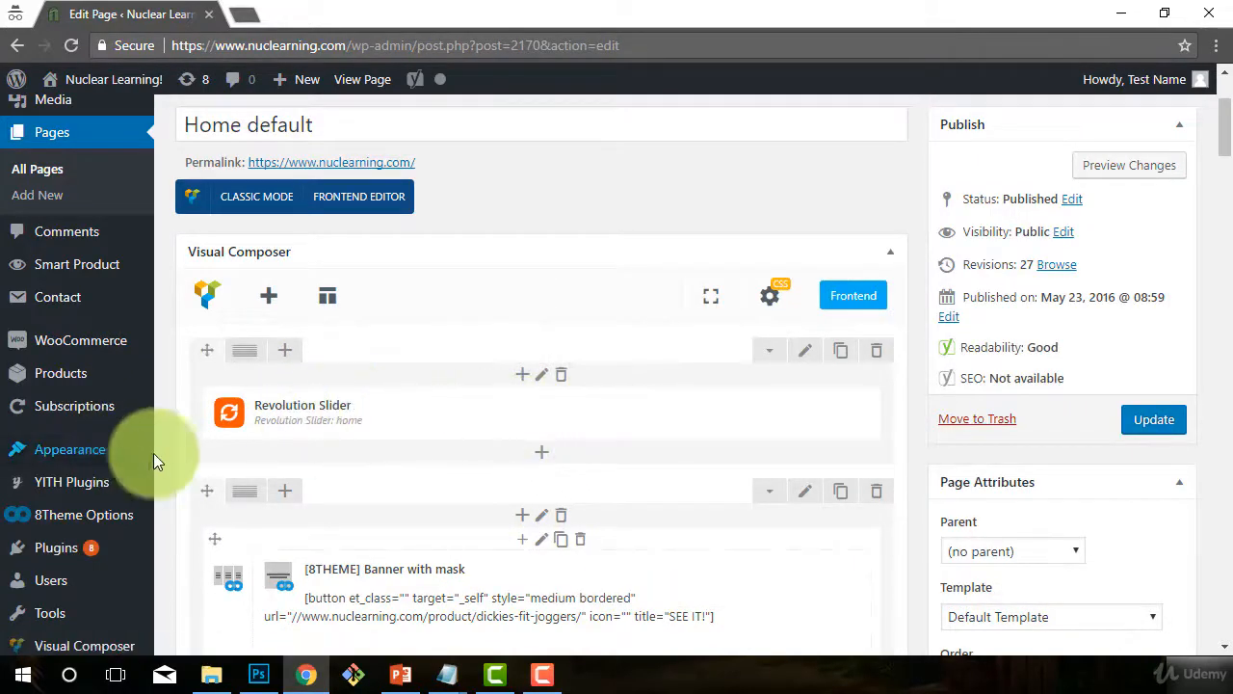
{"action": "scroll", "coordinate": [96, 444], "scroll_direction": "down", "scroll_amount": 3}
{"action": "mouse_move", "coordinate": [85, 467]}
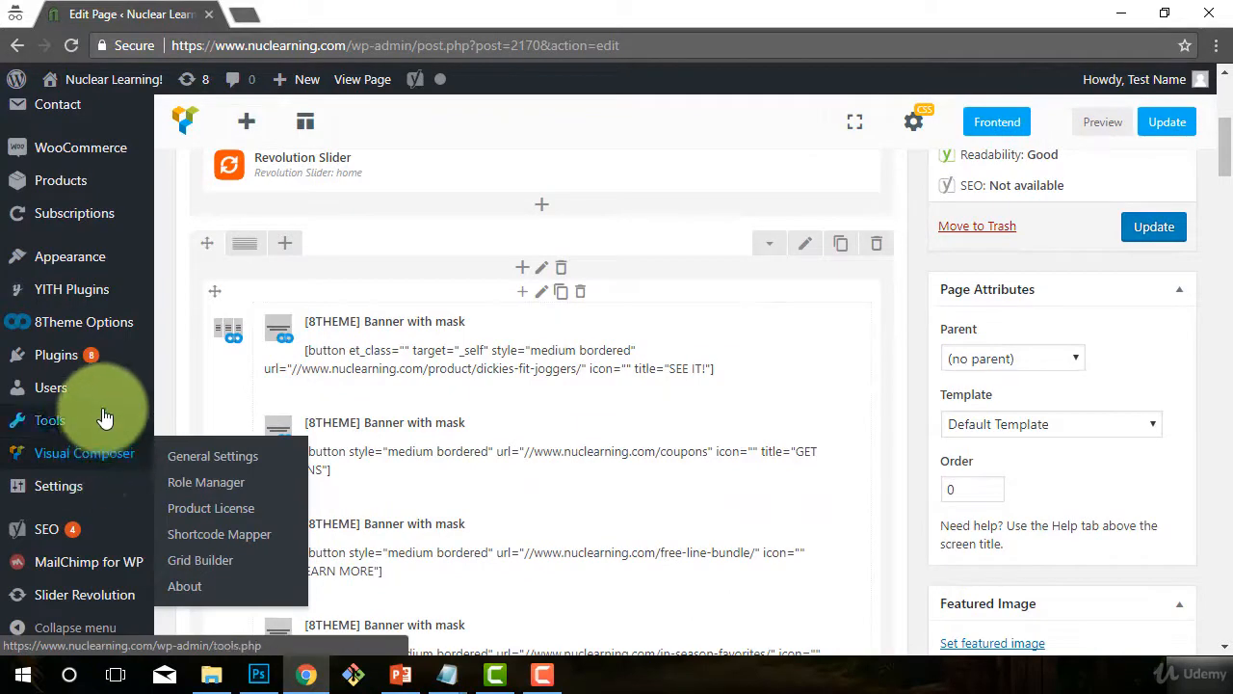
{"action": "mouse_move", "coordinate": [105, 414]}
{"action": "scroll", "coordinate": [96, 419], "scroll_direction": "down", "scroll_amount": 5}
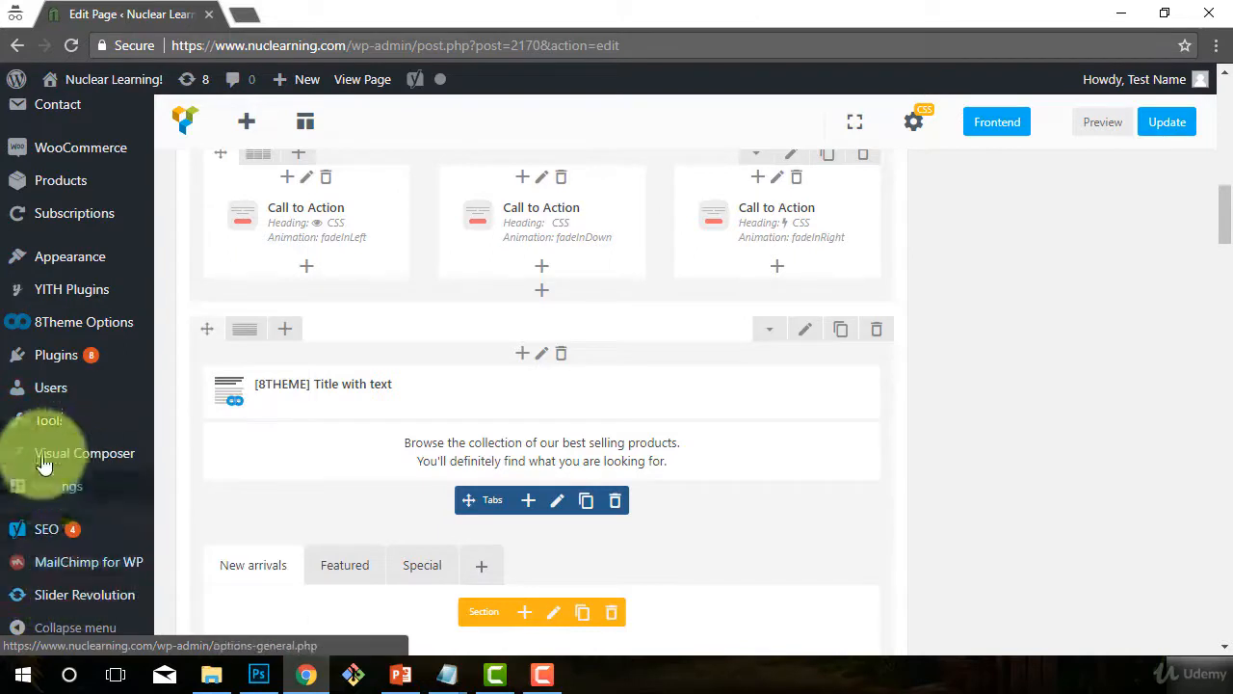
{"action": "mouse_move", "coordinate": [54, 590]}
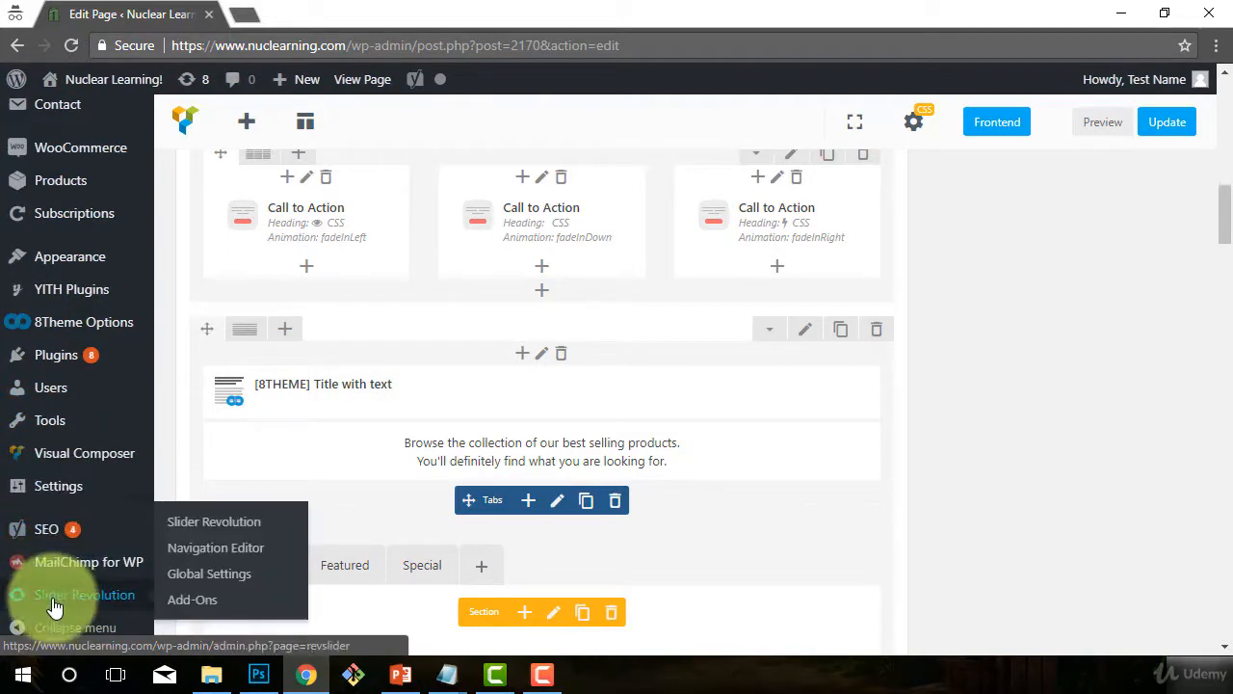
{"action": "left_click", "coordinate": [109, 604]}
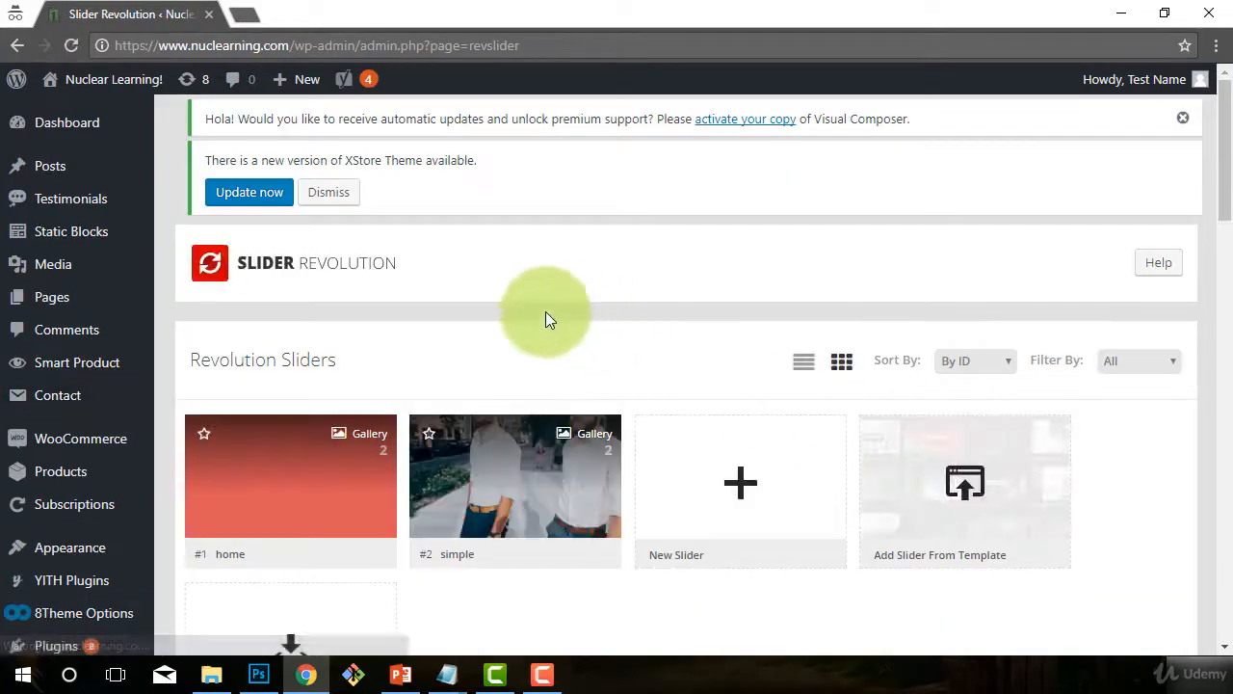
{"action": "scroll", "coordinate": [562, 297], "scroll_direction": "down", "scroll_amount": 1}
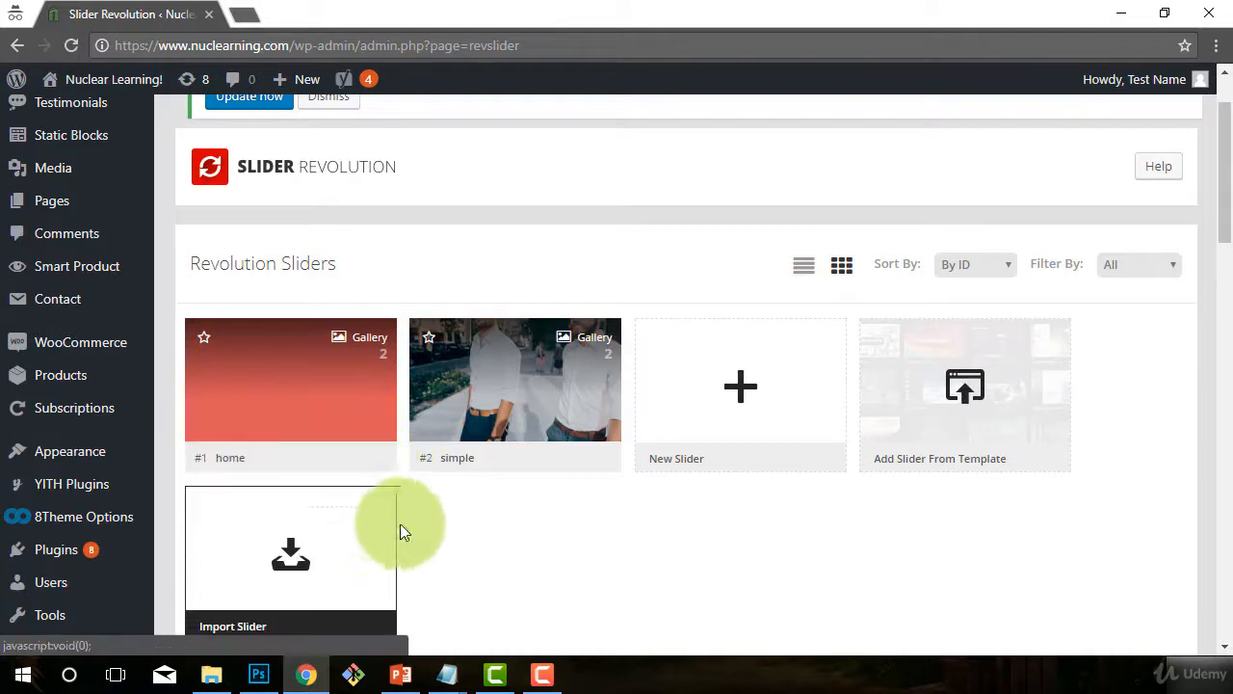
{"action": "left_click", "coordinate": [382, 462]}
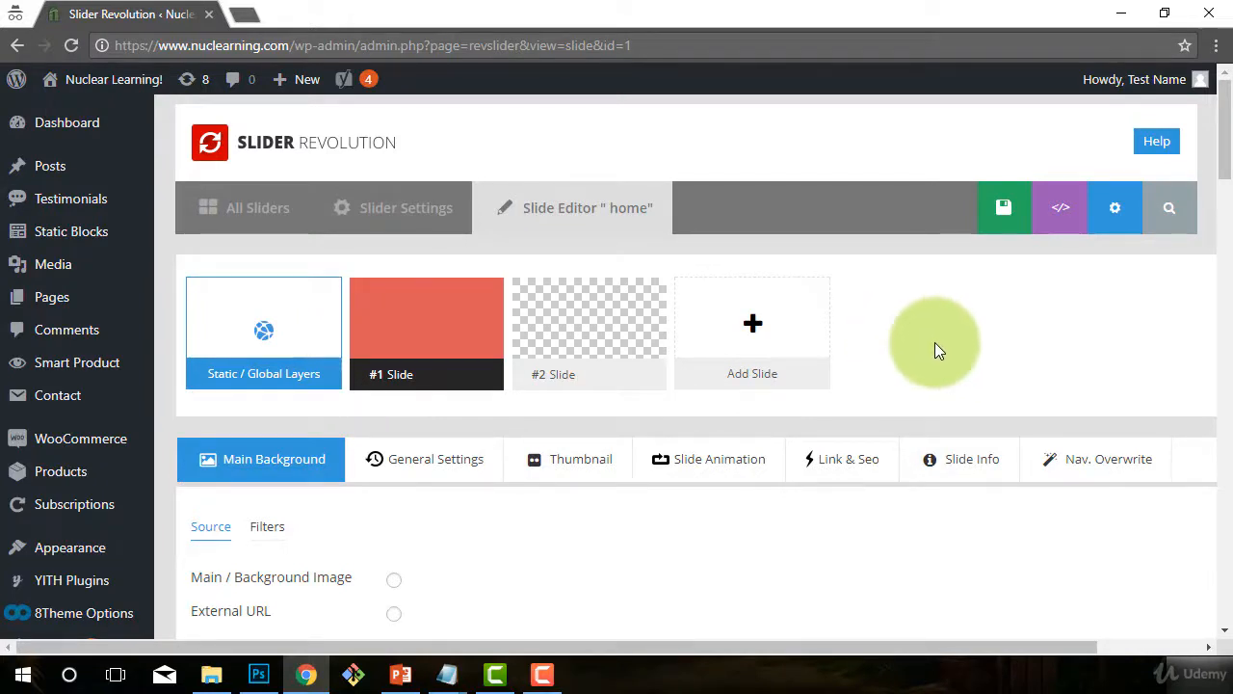
Examine the first slide of the home slider, from its background source options to the headline and buttons on the canvas
{"action": "scroll", "coordinate": [935, 341], "scroll_direction": "down", "scroll_amount": 1}
{"action": "scroll", "coordinate": [896, 421], "scroll_direction": "down", "scroll_amount": 2}
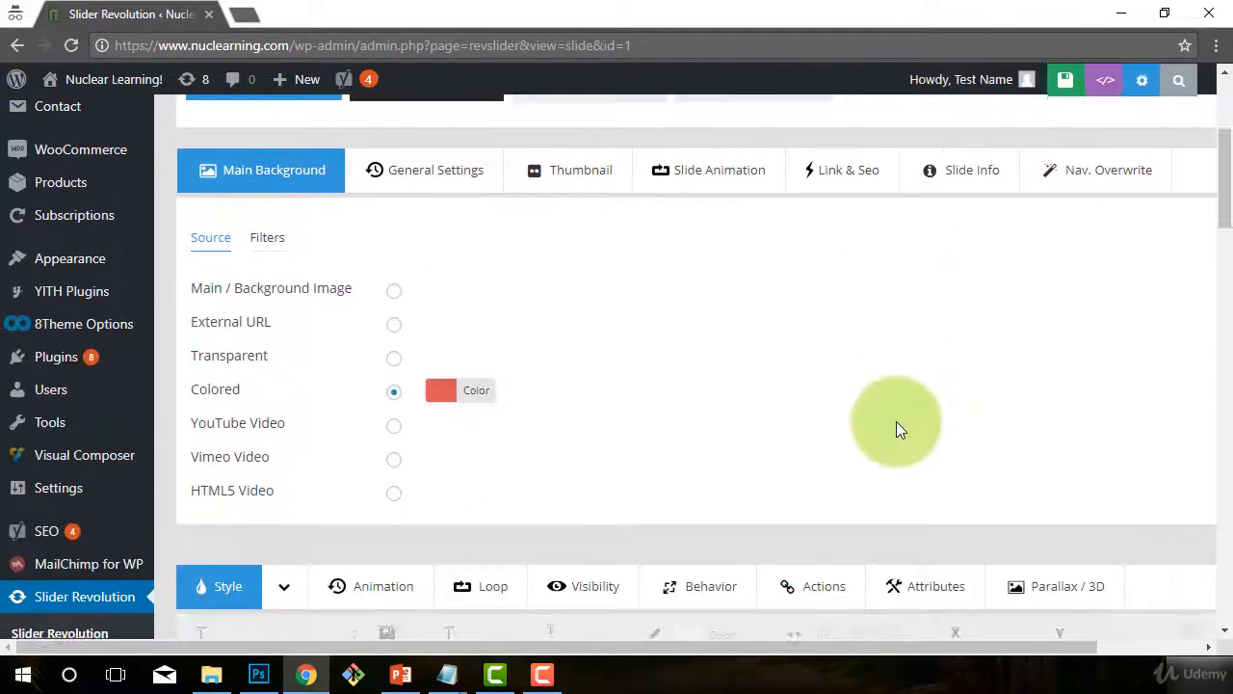
{"action": "scroll", "coordinate": [867, 429], "scroll_direction": "down", "scroll_amount": 3}
{"action": "scroll", "coordinate": [915, 534], "scroll_direction": "down", "scroll_amount": 2}
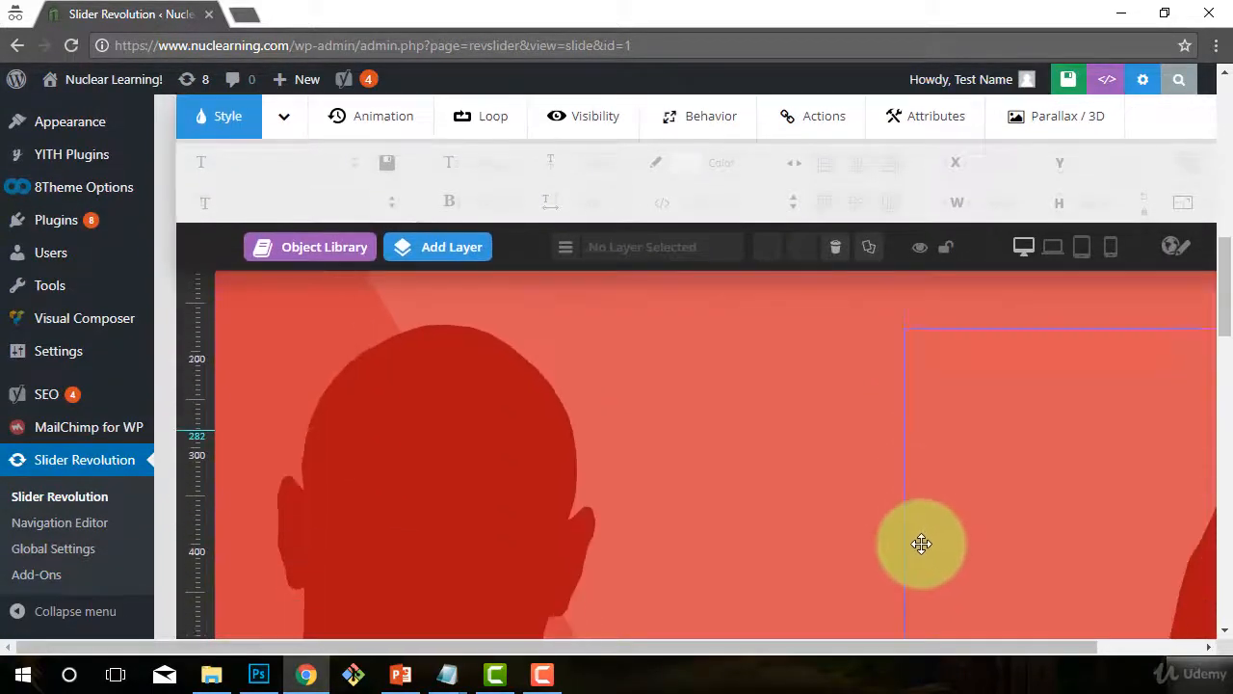
{"action": "scroll", "coordinate": [922, 545], "scroll_direction": "down", "scroll_amount": 7}
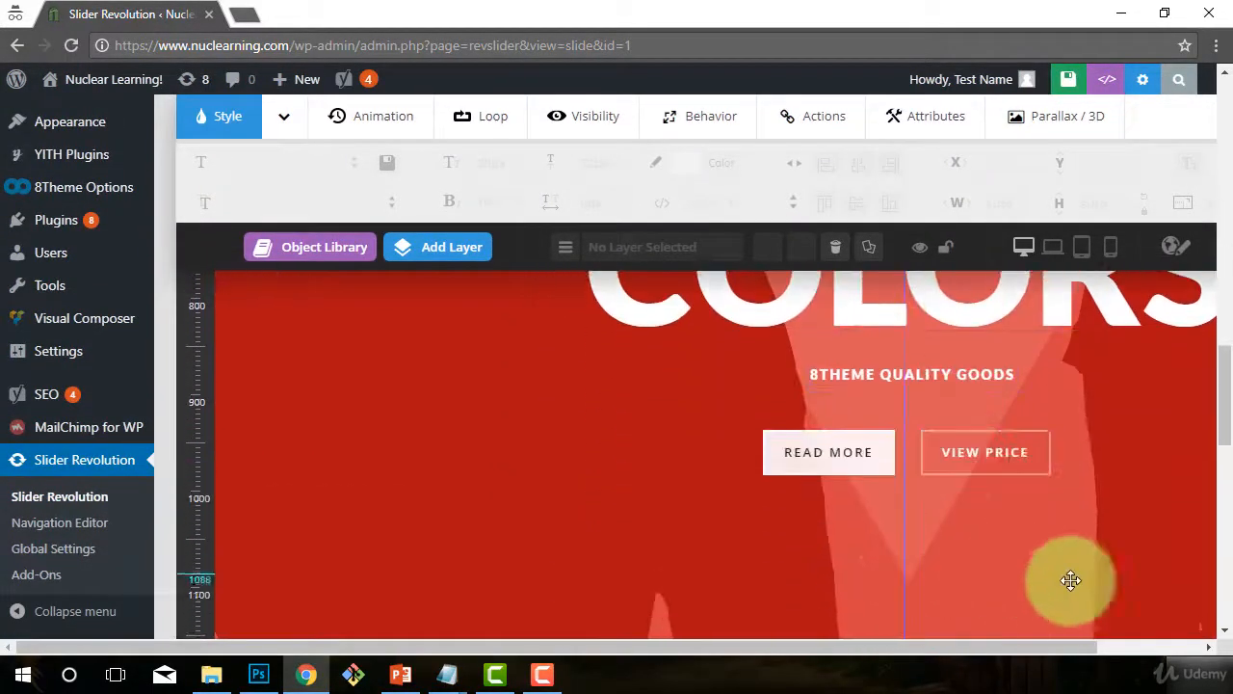
{"action": "left_click_drag", "start_coordinate": [911, 650], "coordinate": [757, 649]}
{"action": "scroll", "coordinate": [963, 581], "scroll_direction": "up", "scroll_amount": 8}
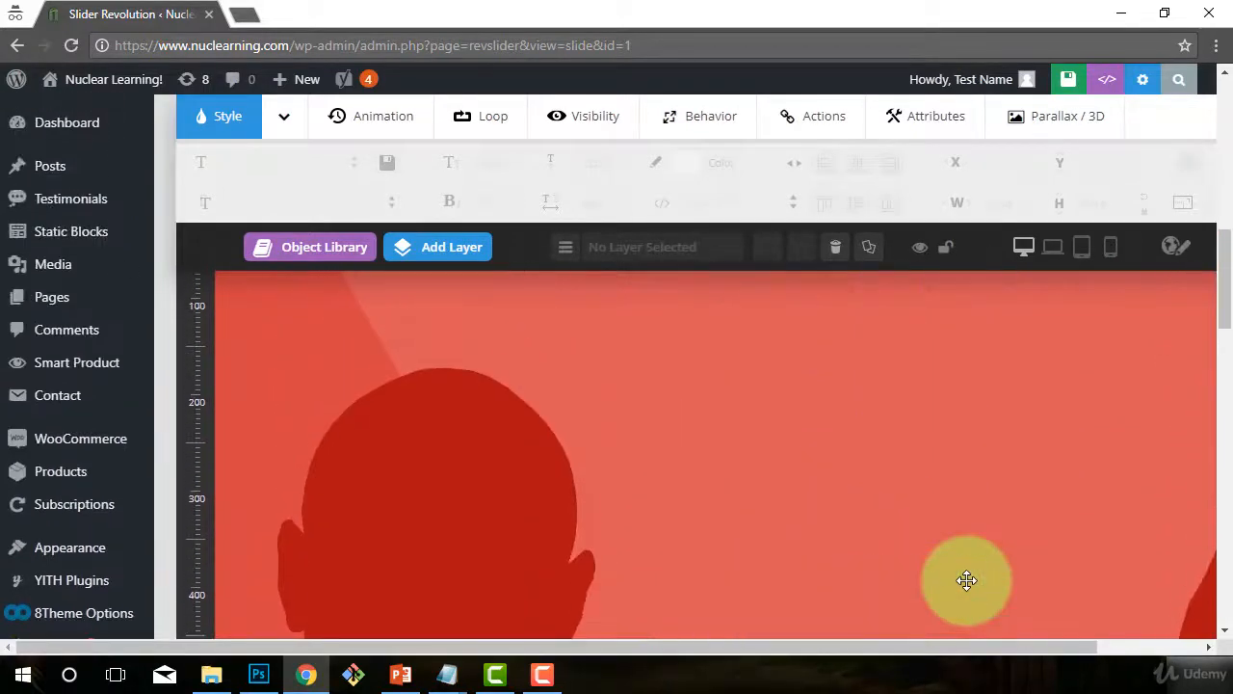
{"action": "scroll", "coordinate": [966, 580], "scroll_direction": "down", "scroll_amount": 2}
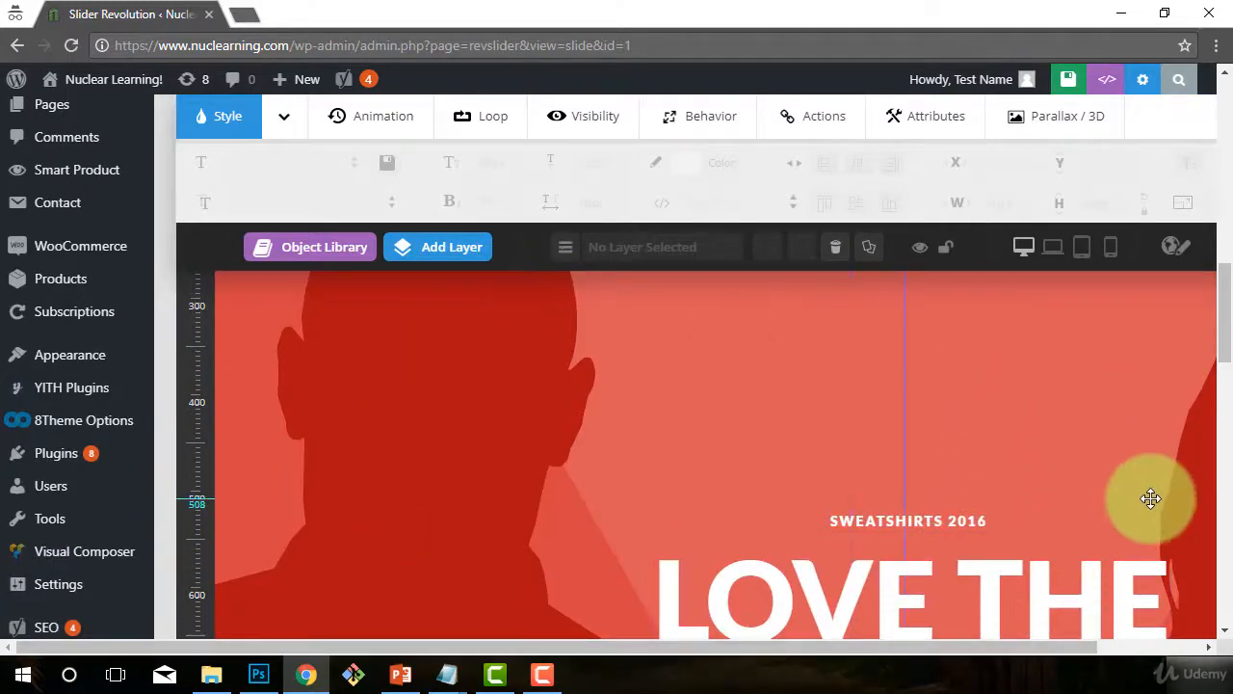
{"action": "scroll", "coordinate": [1060, 559], "scroll_direction": "down", "scroll_amount": 2}
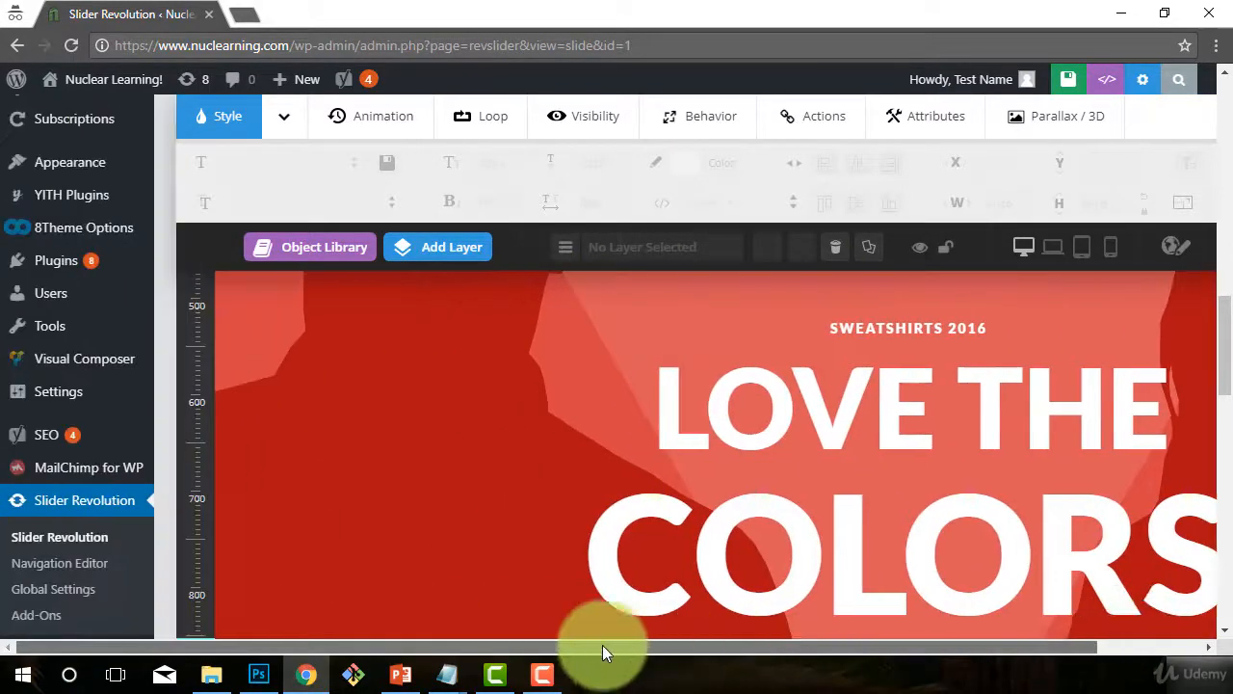
{"action": "left_click_drag", "start_coordinate": [602, 644], "coordinate": [1054, 659]}
{"action": "left_click_drag", "start_coordinate": [1232, 325], "coordinate": [1218, 324]}
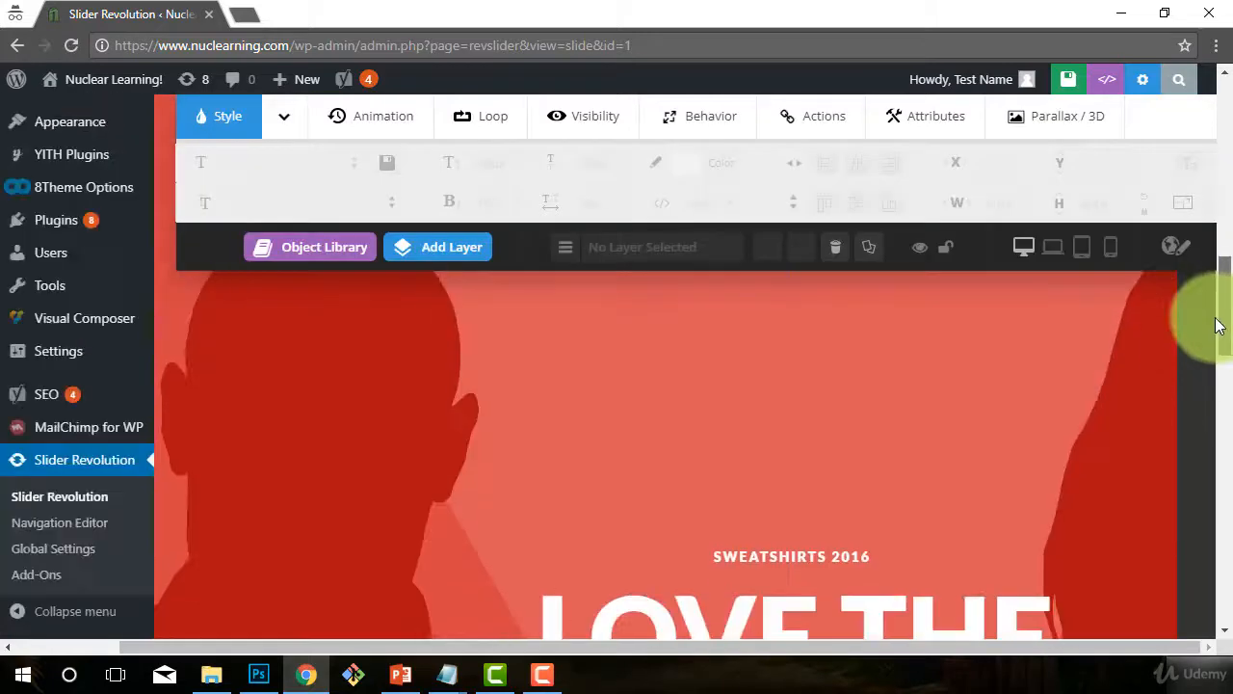
{"action": "scroll", "coordinate": [698, 518], "scroll_direction": "down", "scroll_amount": 6}
{"action": "scroll", "coordinate": [699, 518], "scroll_direction": "down", "scroll_amount": 5}
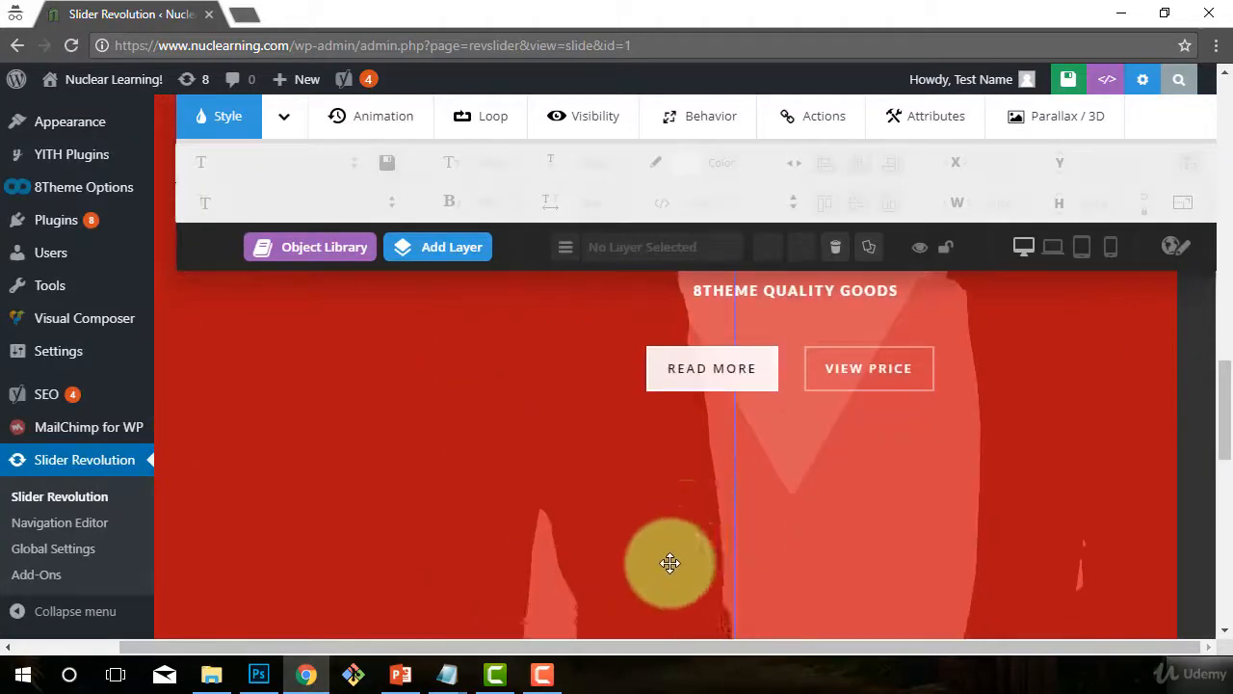
{"action": "scroll", "coordinate": [707, 606], "scroll_direction": "up", "scroll_amount": 8}
{"action": "scroll", "coordinate": [838, 463], "scroll_direction": "up", "scroll_amount": 10}
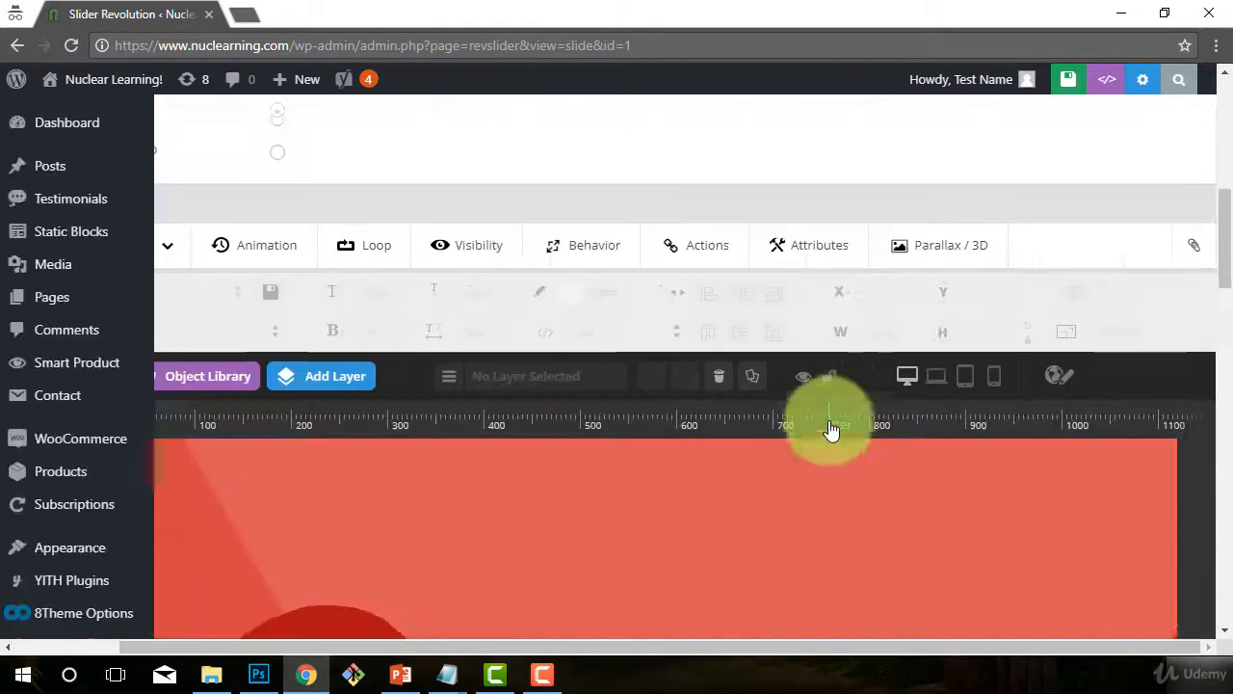
{"action": "left_click_drag", "start_coordinate": [573, 647], "coordinate": [387, 644]}
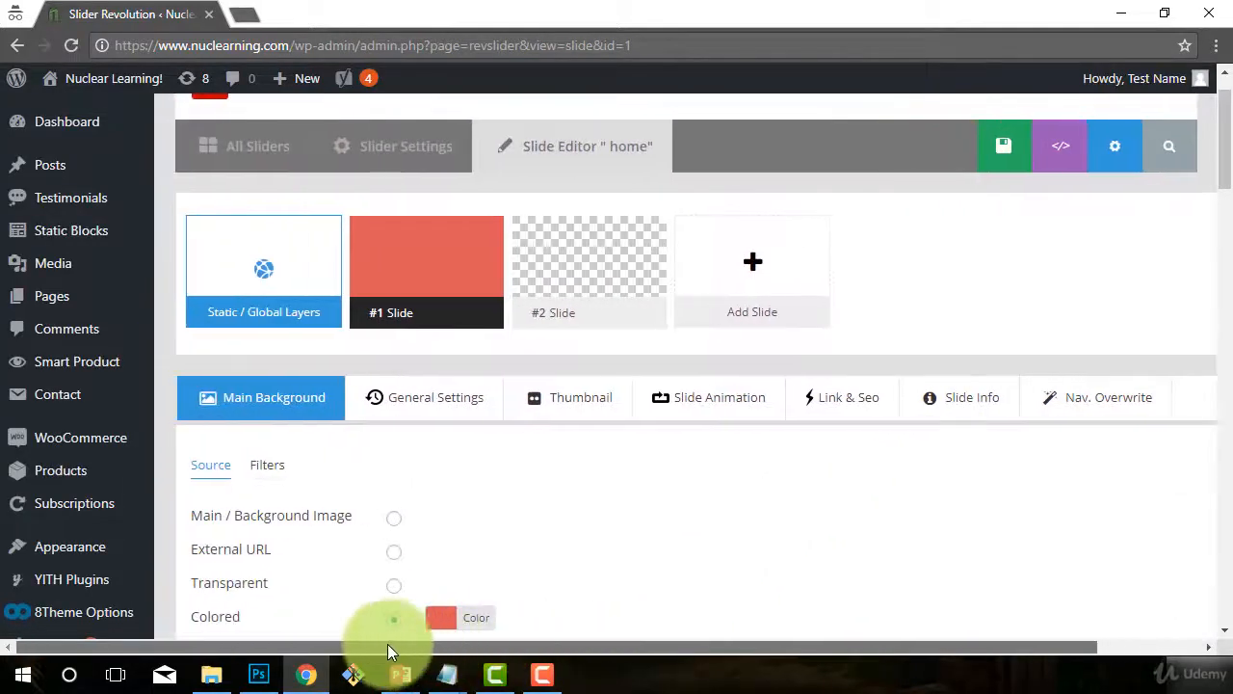
{"action": "scroll", "coordinate": [547, 530], "scroll_direction": "up", "scroll_amount": 1}
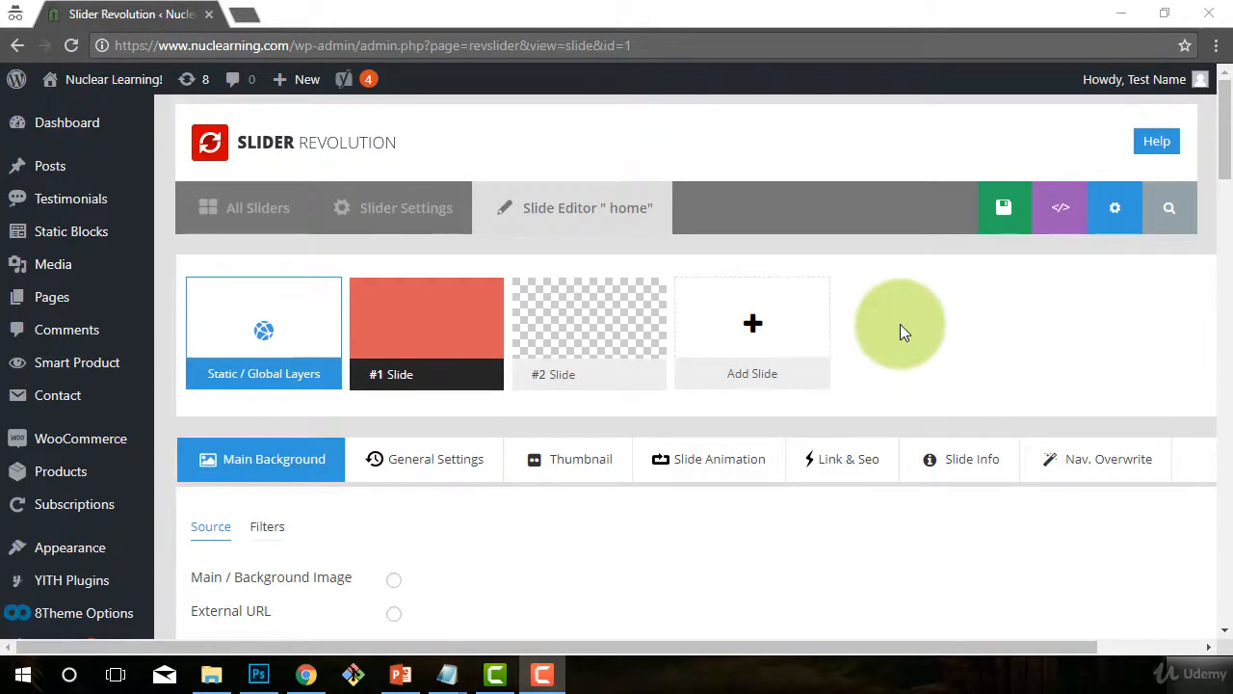
Examine the slide's Main Background and General Settings options, the layer styling tools and the layer types that can be added
{"action": "scroll", "coordinate": [900, 324], "scroll_direction": "down", "scroll_amount": 4}
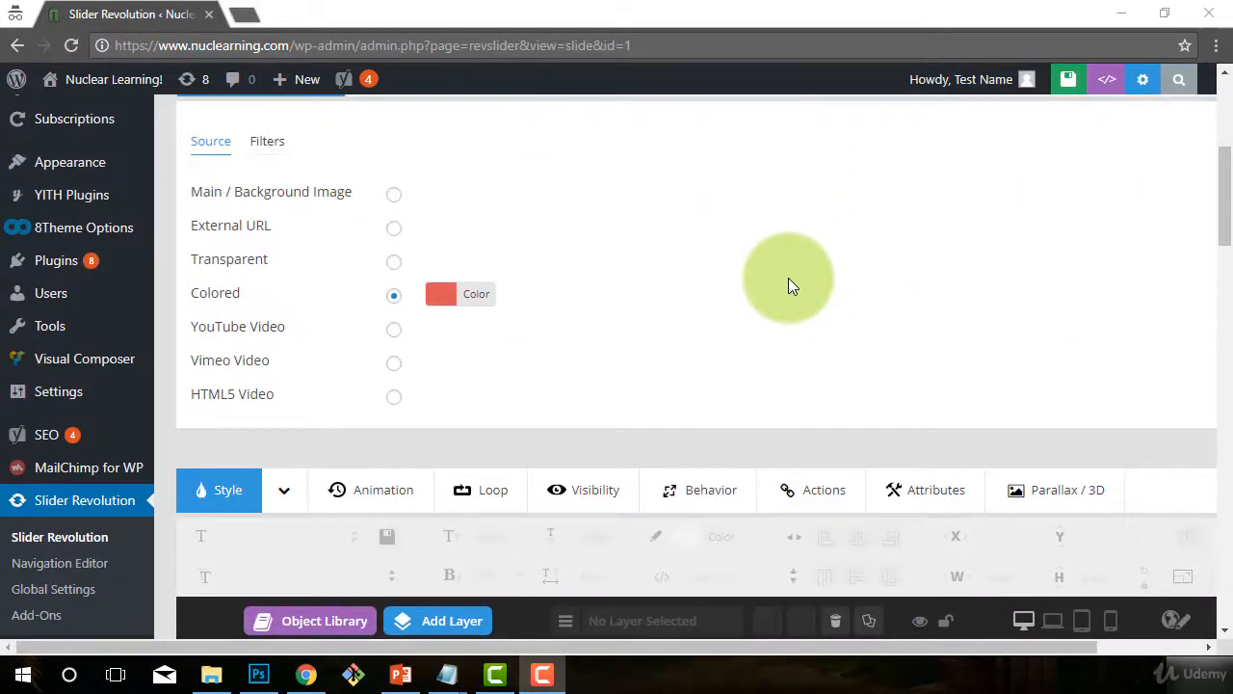
{"action": "scroll", "coordinate": [788, 278], "scroll_direction": "down", "scroll_amount": 2}
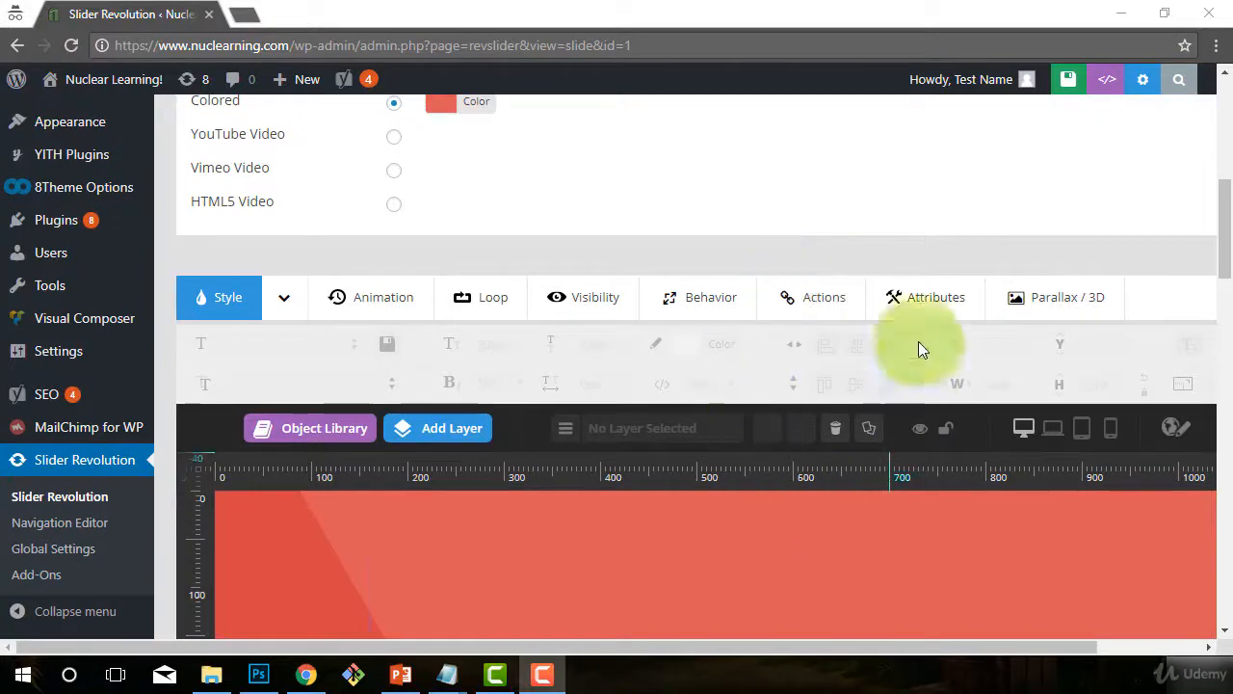
{"action": "scroll", "coordinate": [927, 357], "scroll_direction": "up", "scroll_amount": 6}
{"action": "scroll", "coordinate": [983, 379], "scroll_direction": "down", "scroll_amount": 1}
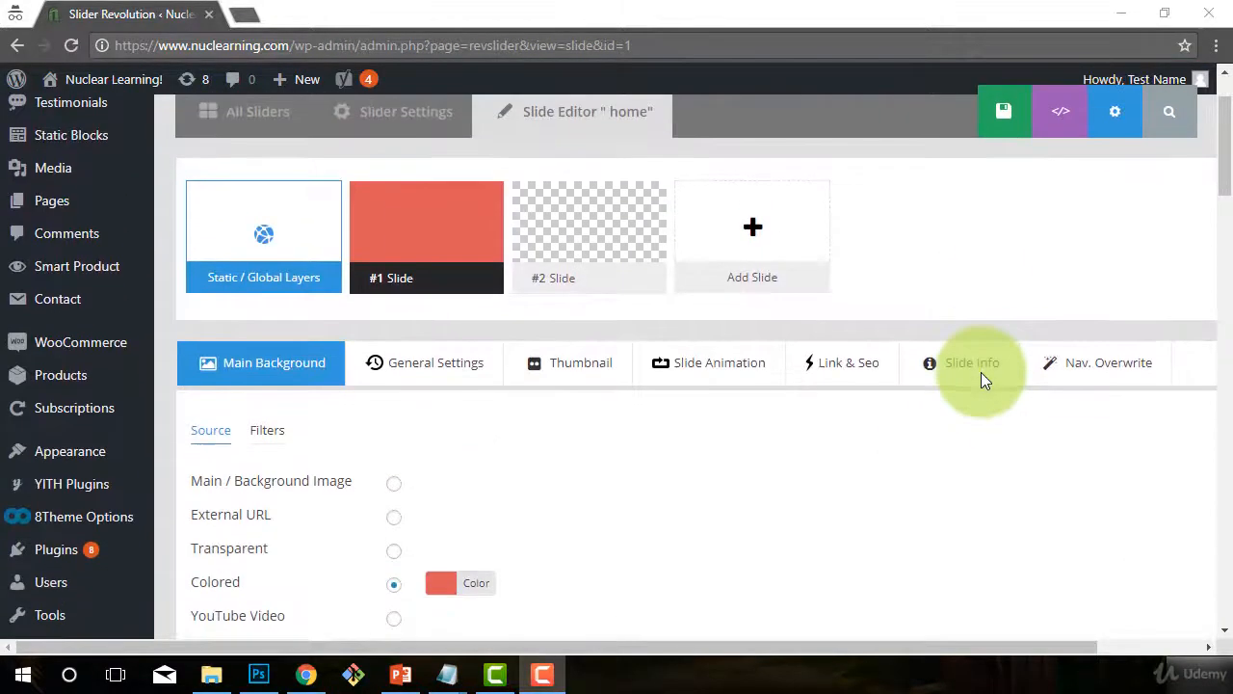
{"action": "scroll", "coordinate": [982, 380], "scroll_direction": "down", "scroll_amount": 2}
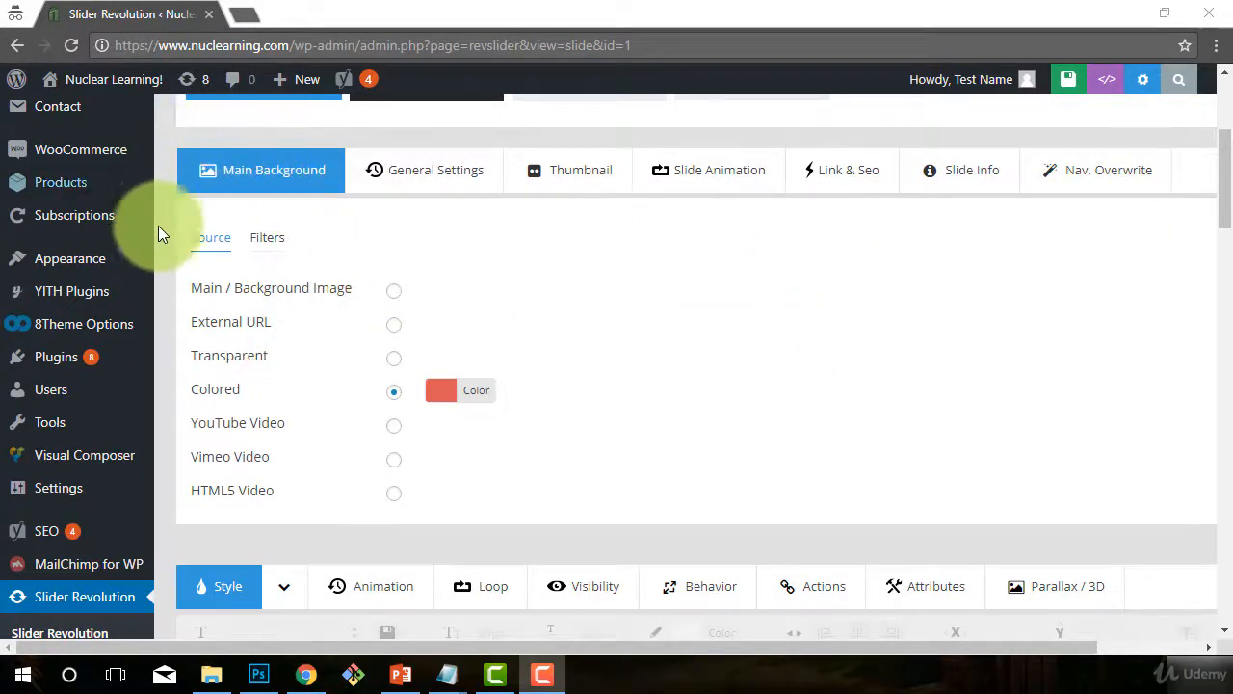
{"action": "left_click", "coordinate": [385, 168]}
{"action": "left_click", "coordinate": [288, 179]}
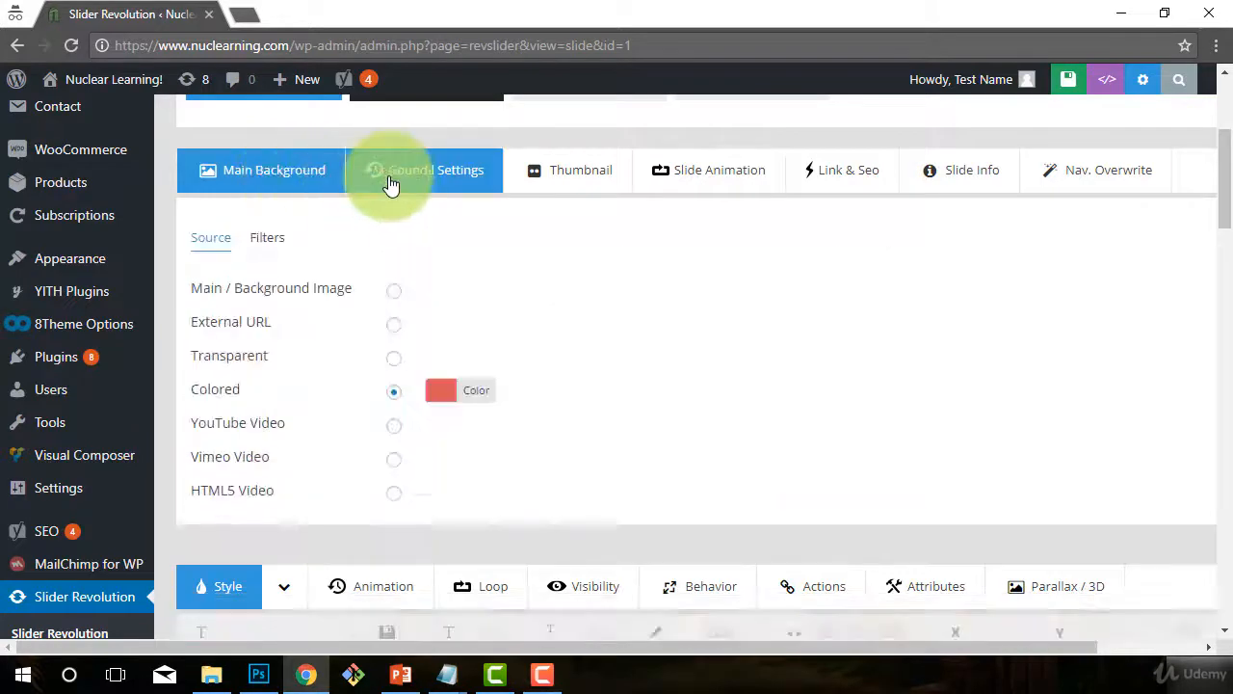
{"action": "left_click", "coordinate": [390, 183]}
{"action": "left_click", "coordinate": [317, 170]}
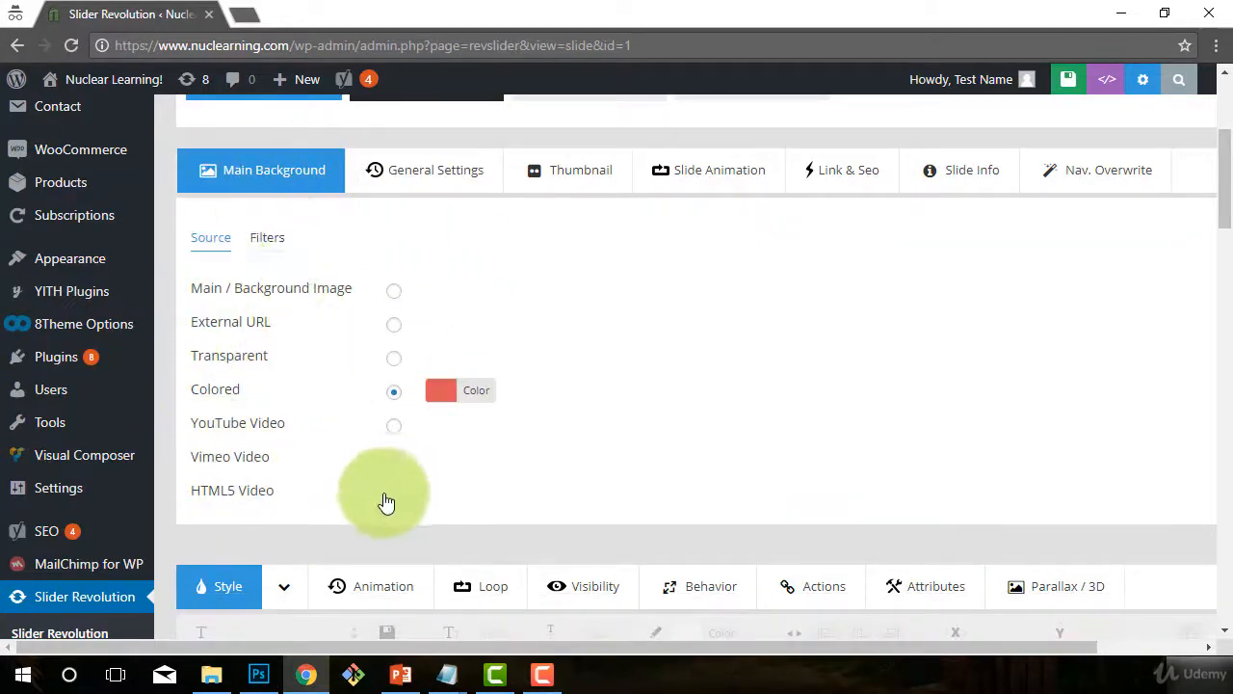
{"action": "scroll", "coordinate": [662, 422], "scroll_direction": "down", "scroll_amount": 4}
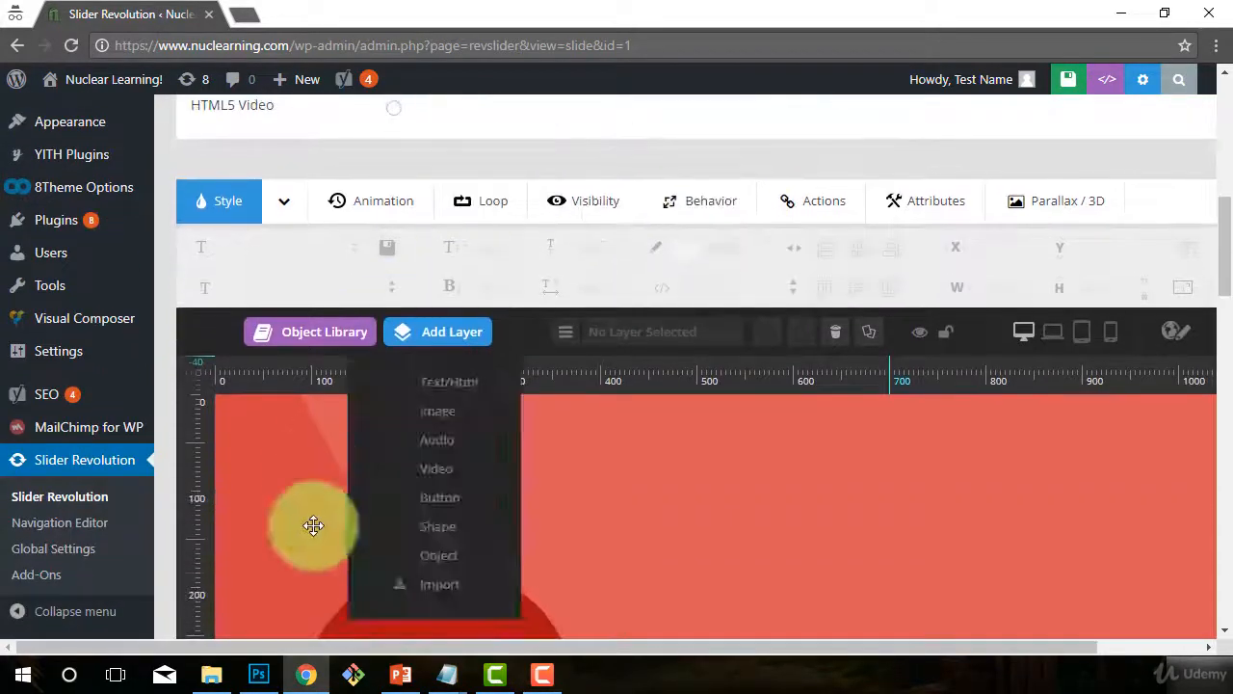
{"action": "scroll", "coordinate": [856, 498], "scroll_direction": "down", "scroll_amount": 1}
Try Main / Background Image as the slide's background source, return it to Colored, and check the canvas
{"action": "scroll", "coordinate": [710, 363], "scroll_direction": "up", "scroll_amount": 8}
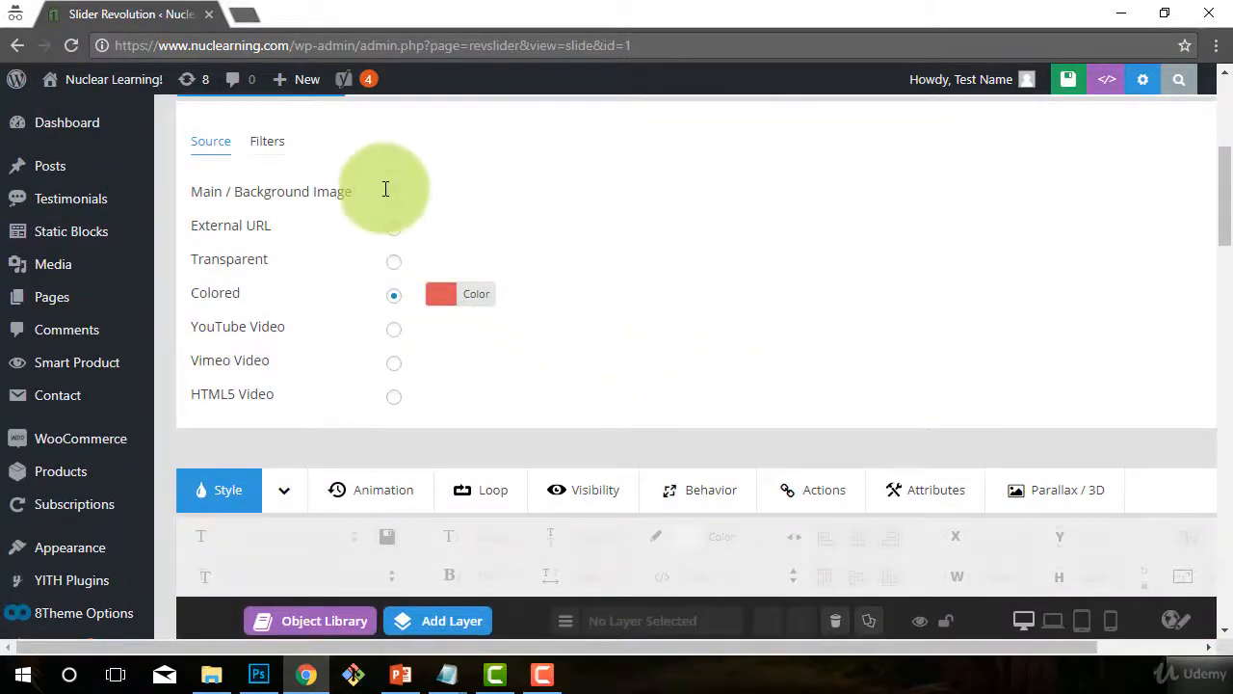
{"action": "left_click", "coordinate": [393, 194]}
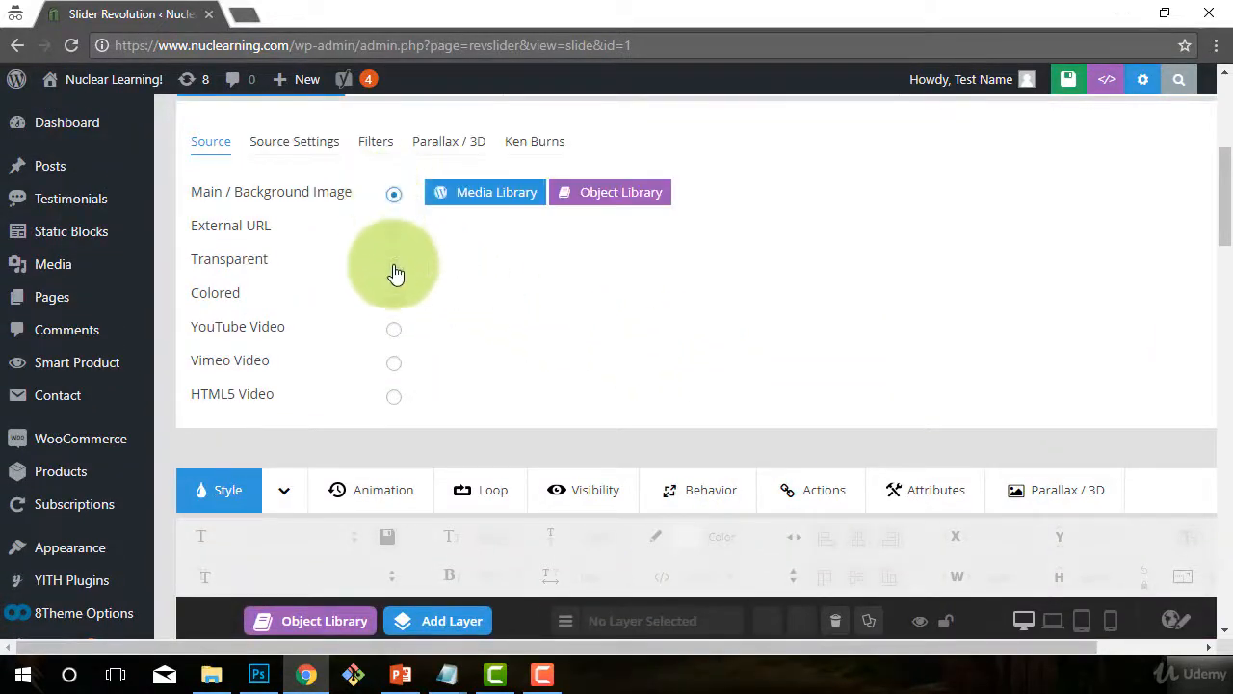
{"action": "left_click", "coordinate": [393, 294]}
{"action": "scroll", "coordinate": [607, 366], "scroll_direction": "down", "scroll_amount": 4}
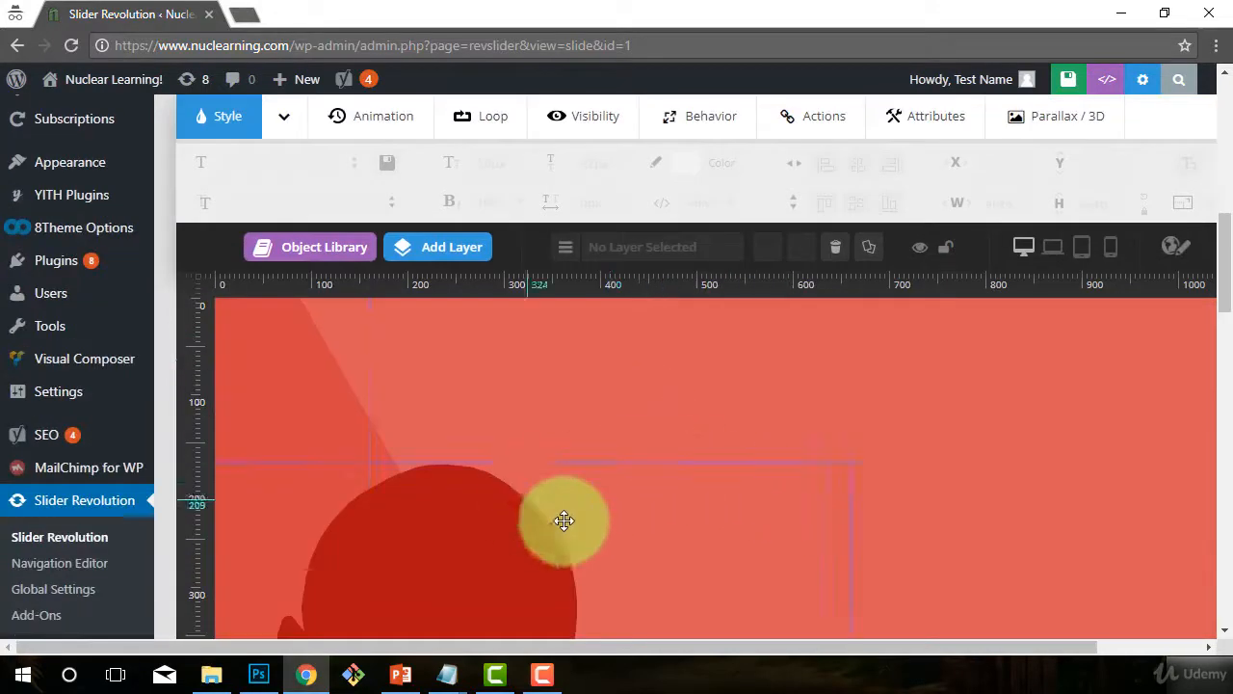
{"action": "scroll", "coordinate": [738, 529], "scroll_direction": "up", "scroll_amount": 5}
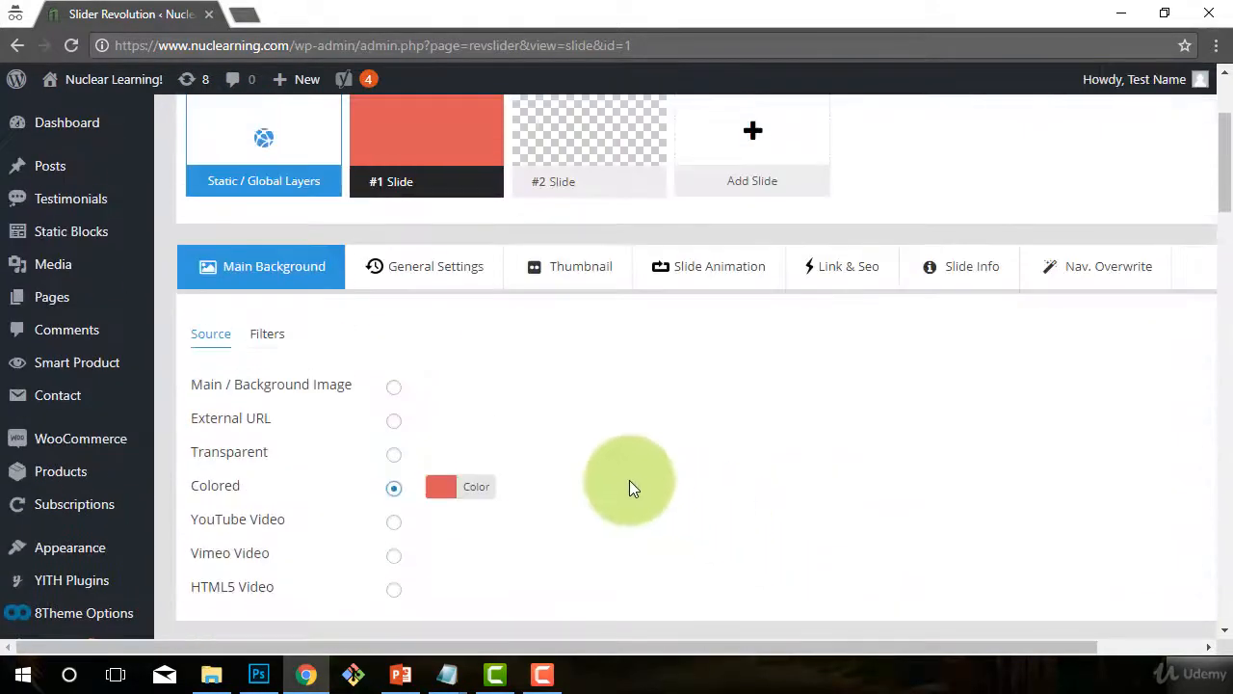
Try YouTube Video as the first slide's background source and inspect its effect on the canvas
{"action": "scroll", "coordinate": [628, 486], "scroll_direction": "down", "scroll_amount": 1}
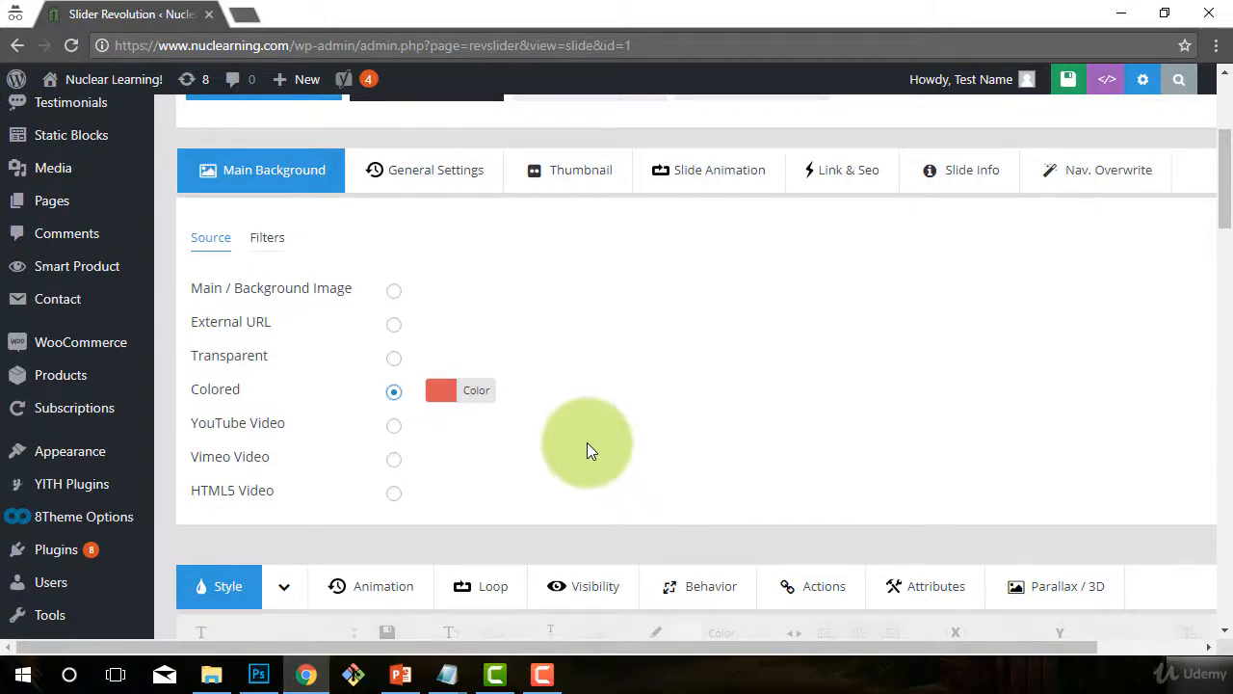
{"action": "left_click", "coordinate": [394, 426]}
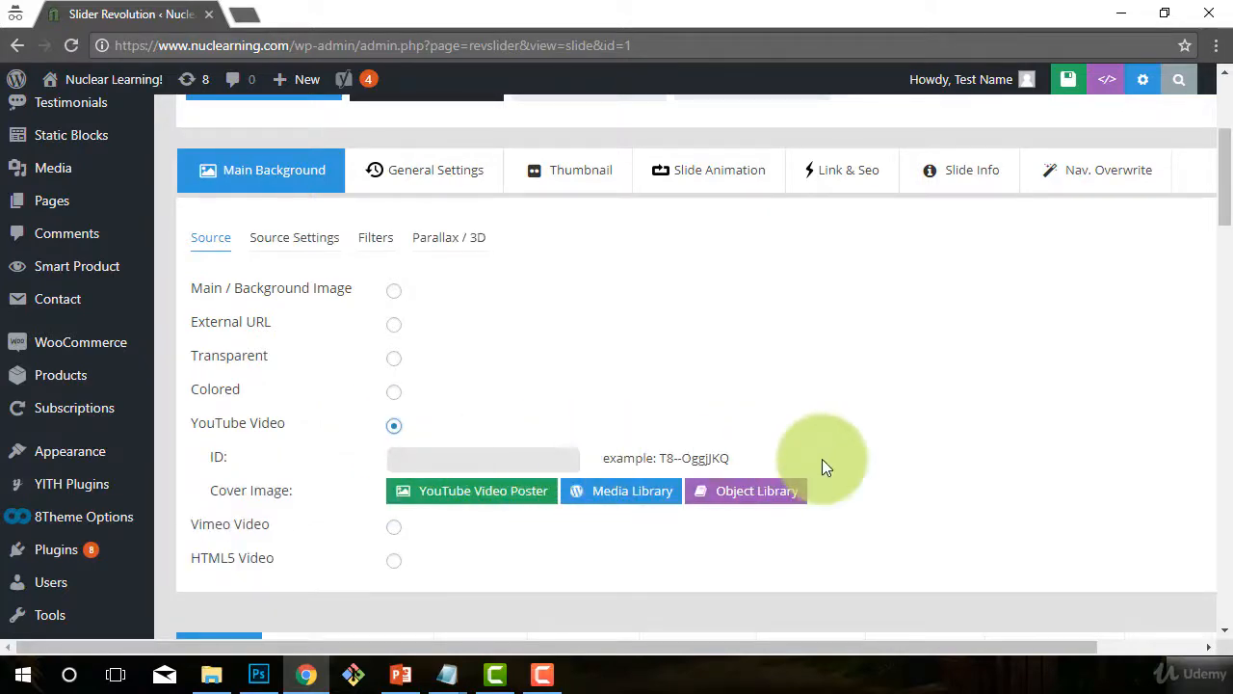
{"action": "scroll", "coordinate": [930, 448], "scroll_direction": "down", "scroll_amount": 2}
{"action": "scroll", "coordinate": [934, 449], "scroll_direction": "down", "scroll_amount": 3}
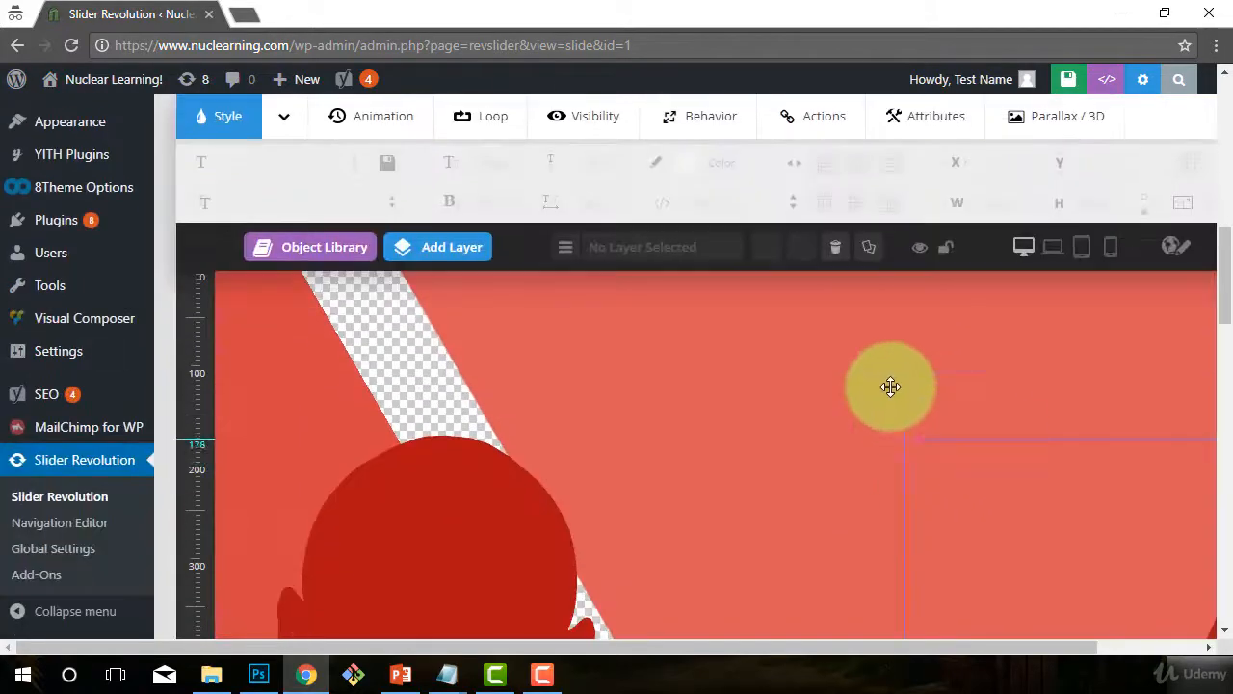
{"action": "scroll", "coordinate": [964, 516], "scroll_direction": "up", "scroll_amount": 2}
{"action": "scroll", "coordinate": [964, 520], "scroll_direction": "up", "scroll_amount": 3}
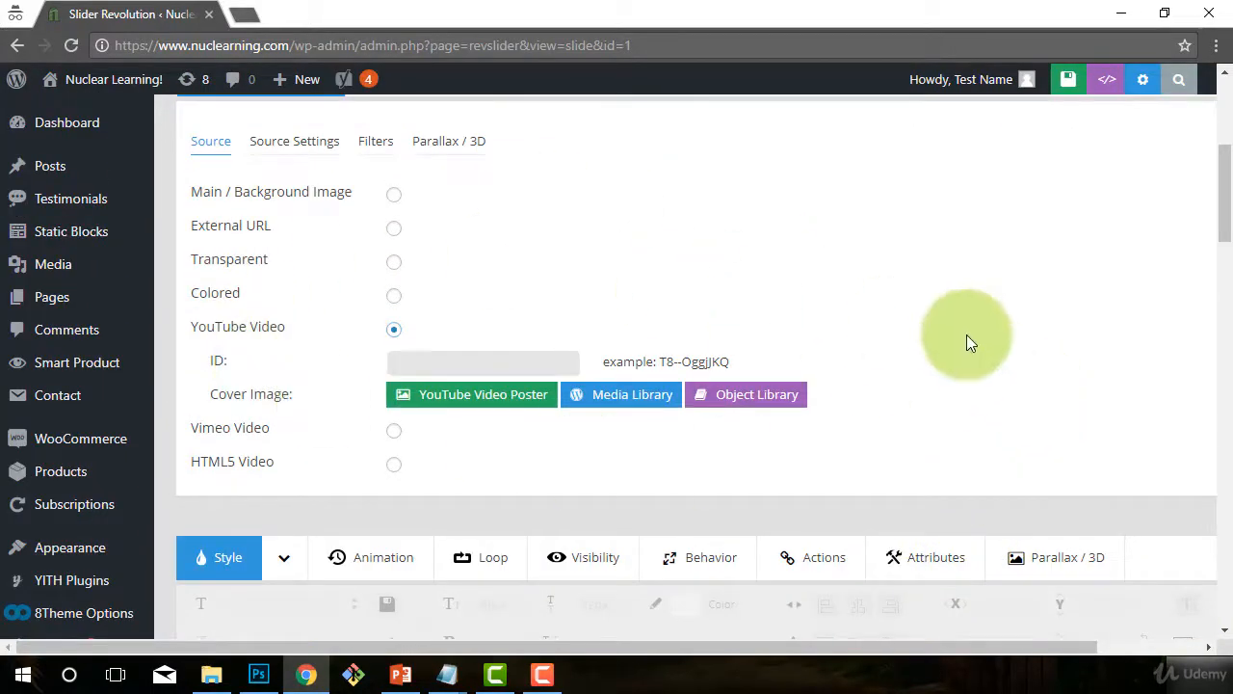
{"action": "scroll", "coordinate": [963, 376], "scroll_direction": "down", "scroll_amount": 6}
{"action": "scroll", "coordinate": [773, 449], "scroll_direction": "down", "scroll_amount": 2}
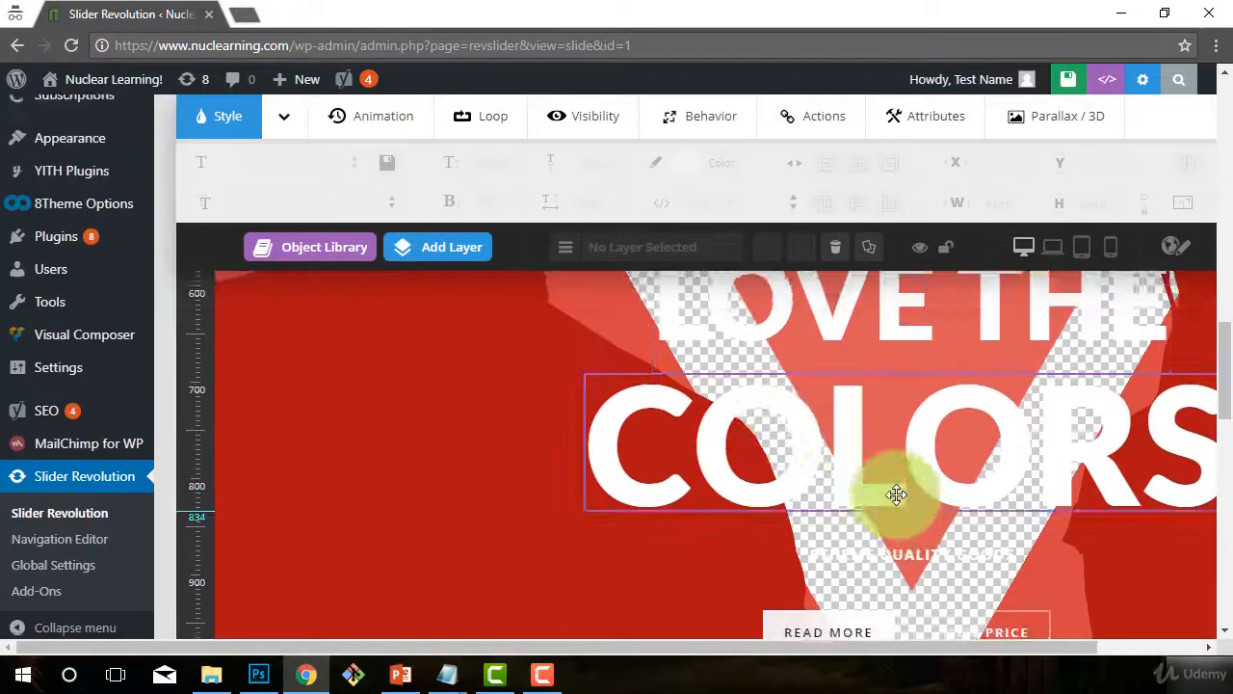
{"action": "scroll", "coordinate": [895, 491], "scroll_direction": "up", "scroll_amount": 5}
{"action": "scroll", "coordinate": [895, 495], "scroll_direction": "down", "scroll_amount": 3}
{"action": "scroll", "coordinate": [393, 366], "scroll_direction": "up", "scroll_amount": 2}
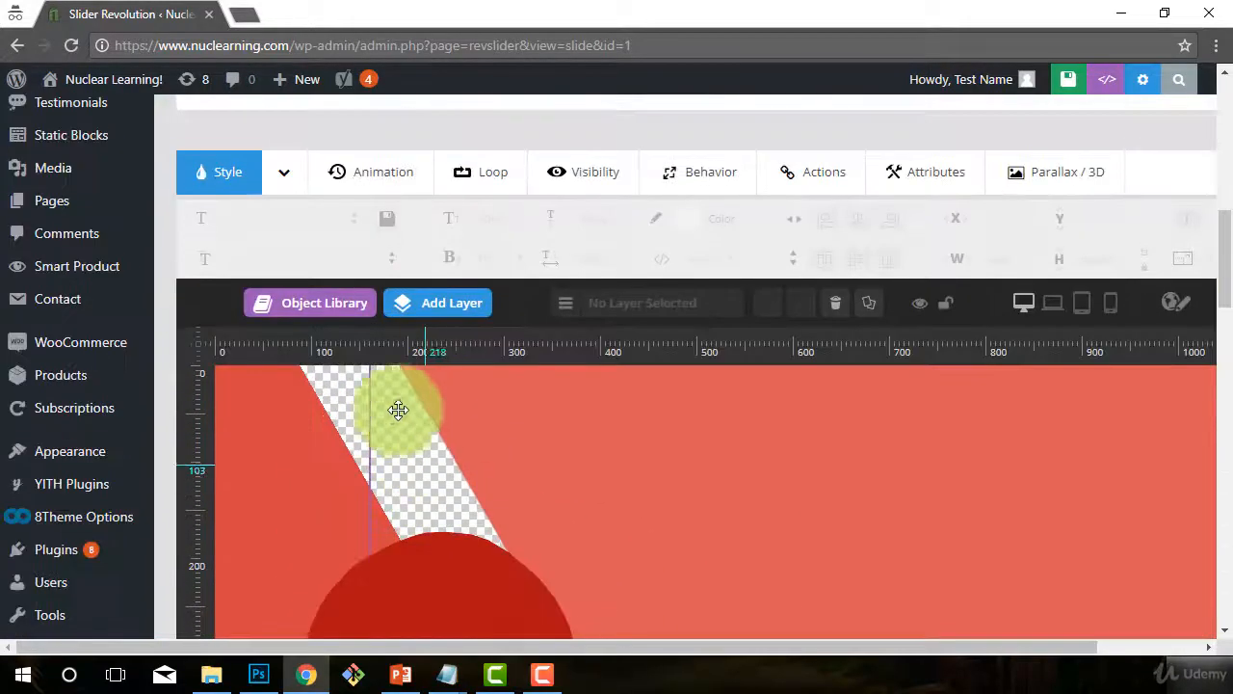
{"action": "scroll", "coordinate": [510, 511], "scroll_direction": "up", "scroll_amount": 5}
{"action": "scroll", "coordinate": [389, 413], "scroll_direction": "up", "scroll_amount": 1}
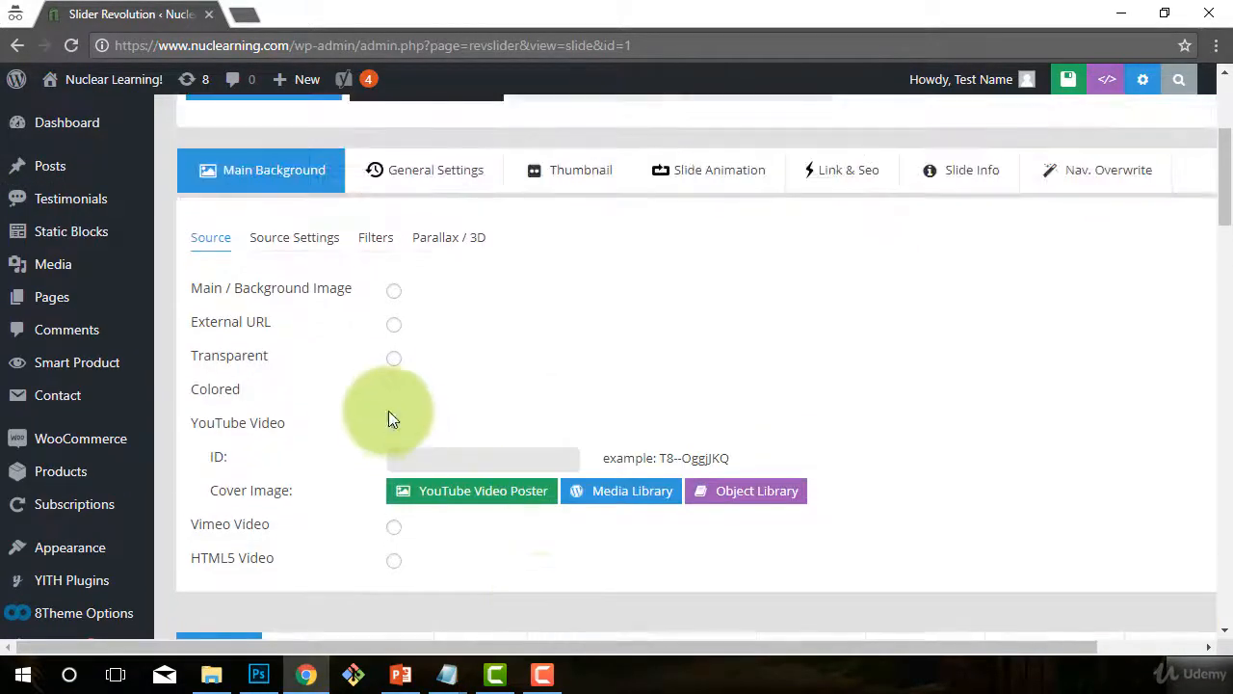
Return the slide's background source to Colored and check the canvas background
{"action": "left_click", "coordinate": [394, 391]}
{"action": "scroll", "coordinate": [588, 427], "scroll_direction": "down", "scroll_amount": 5}
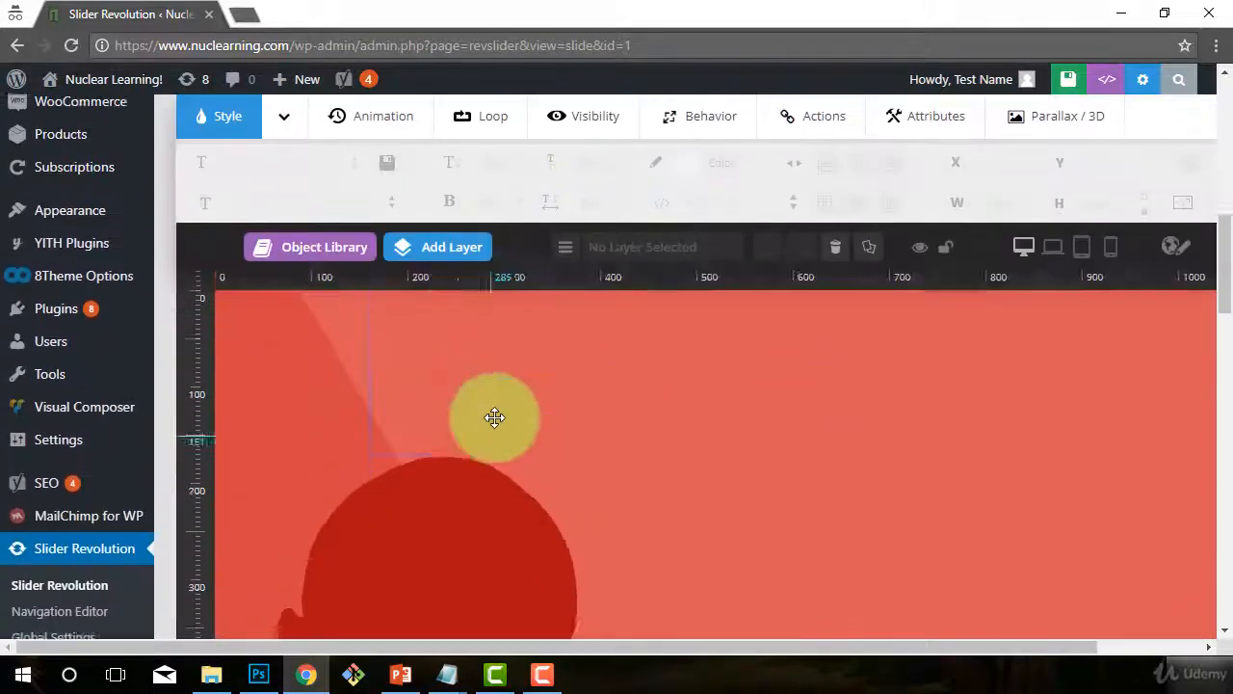
{"action": "scroll", "coordinate": [330, 412], "scroll_direction": "up", "scroll_amount": 1}
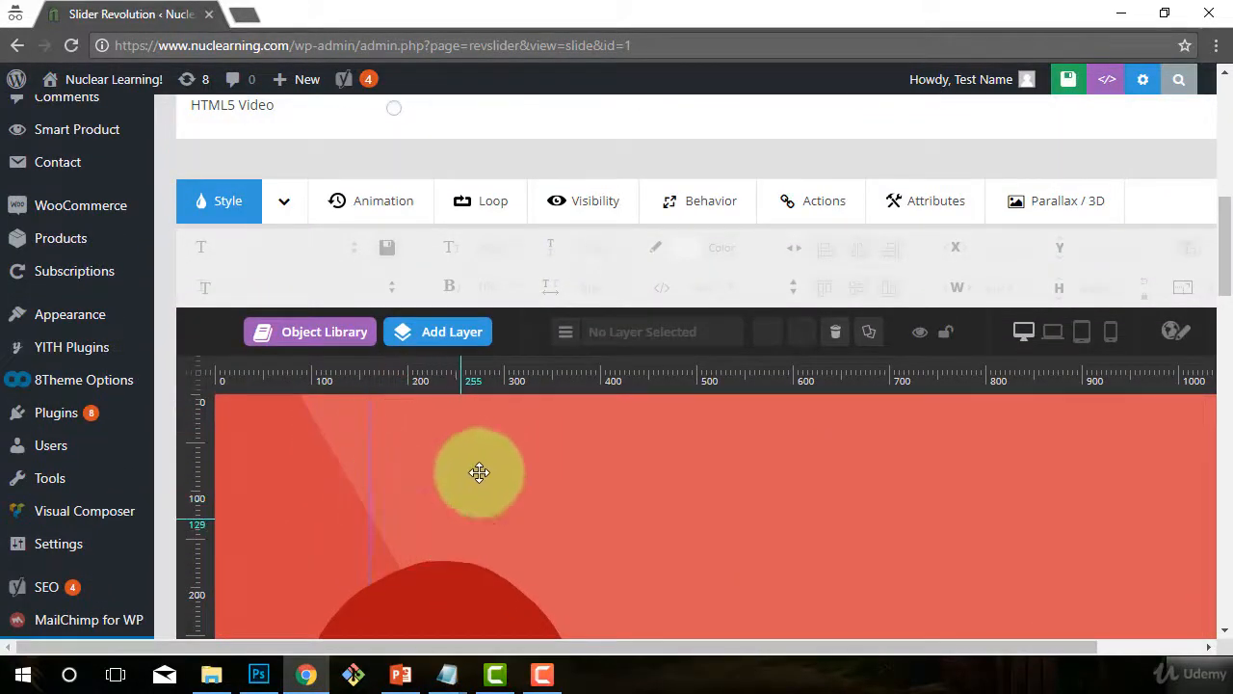
{"action": "scroll", "coordinate": [469, 251], "scroll_direction": "up", "scroll_amount": 1}
{"action": "scroll", "coordinate": [469, 251], "scroll_direction": "up", "scroll_amount": 3}
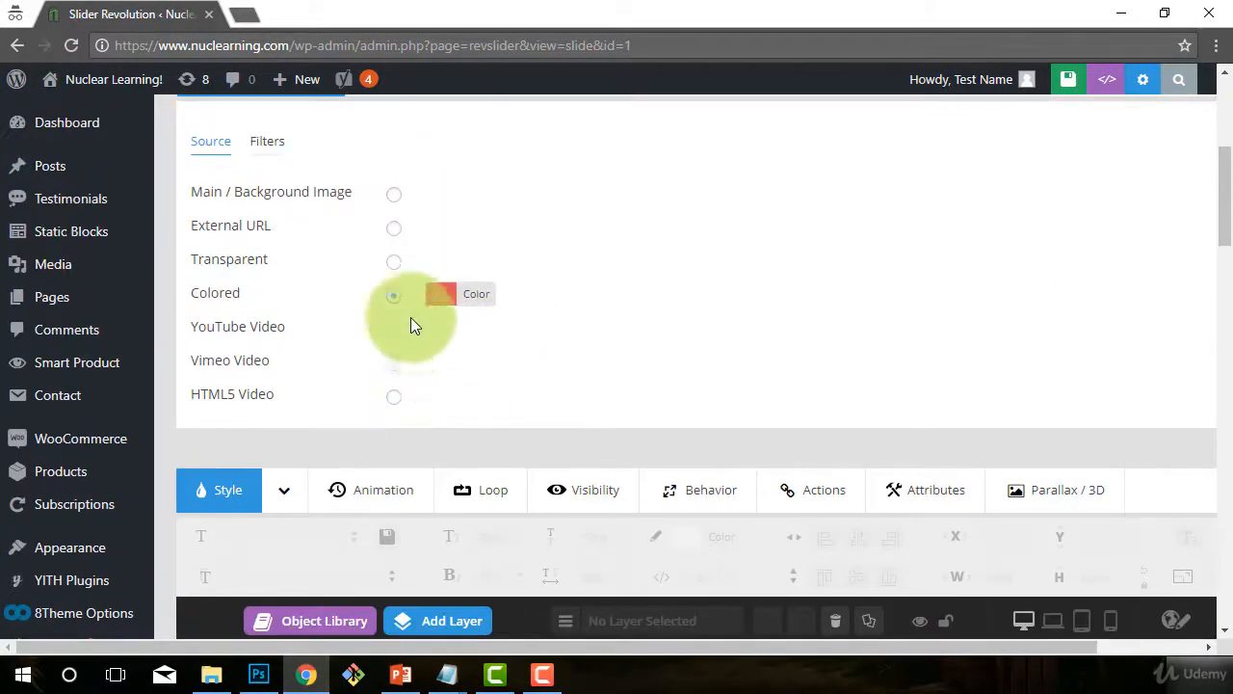
Try External URL as the slide's background source and inspect the upper part of the canvas
{"action": "left_click", "coordinate": [392, 229]}
{"action": "scroll", "coordinate": [708, 399], "scroll_direction": "down", "scroll_amount": 5}
{"action": "scroll", "coordinate": [423, 390], "scroll_direction": "up", "scroll_amount": 1}
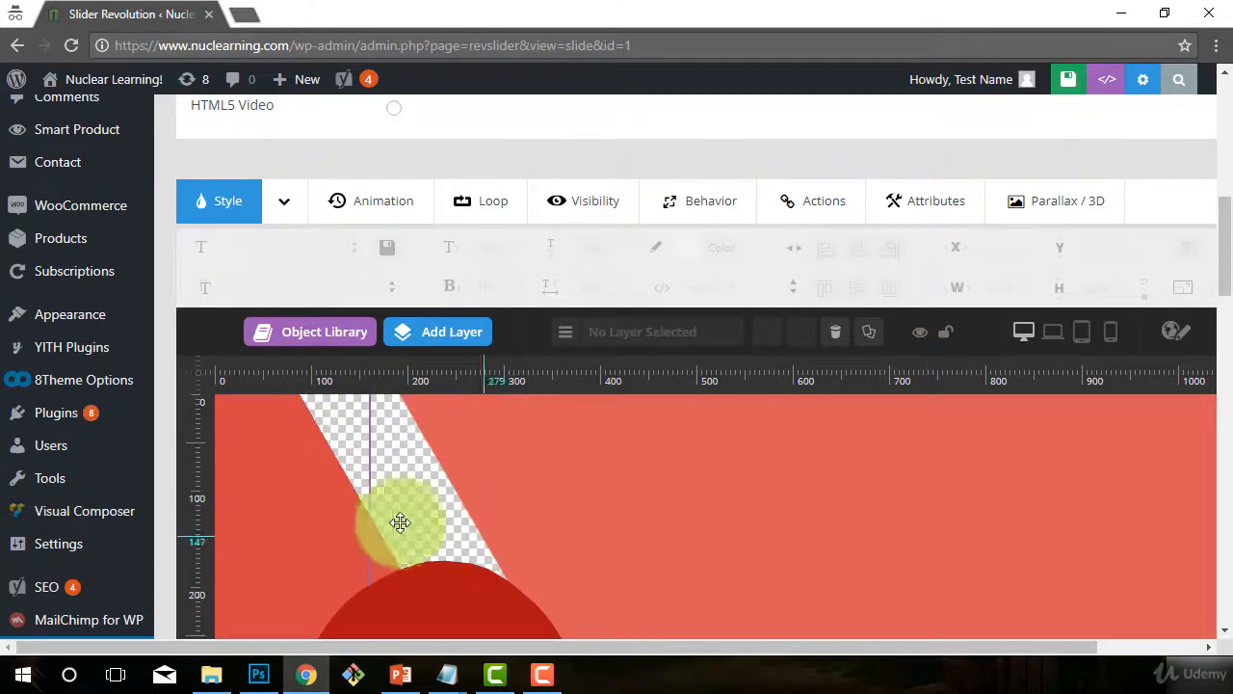
{"action": "scroll", "coordinate": [398, 491], "scroll_direction": "up", "scroll_amount": 3}
{"action": "scroll", "coordinate": [443, 376], "scroll_direction": "down", "scroll_amount": 4}
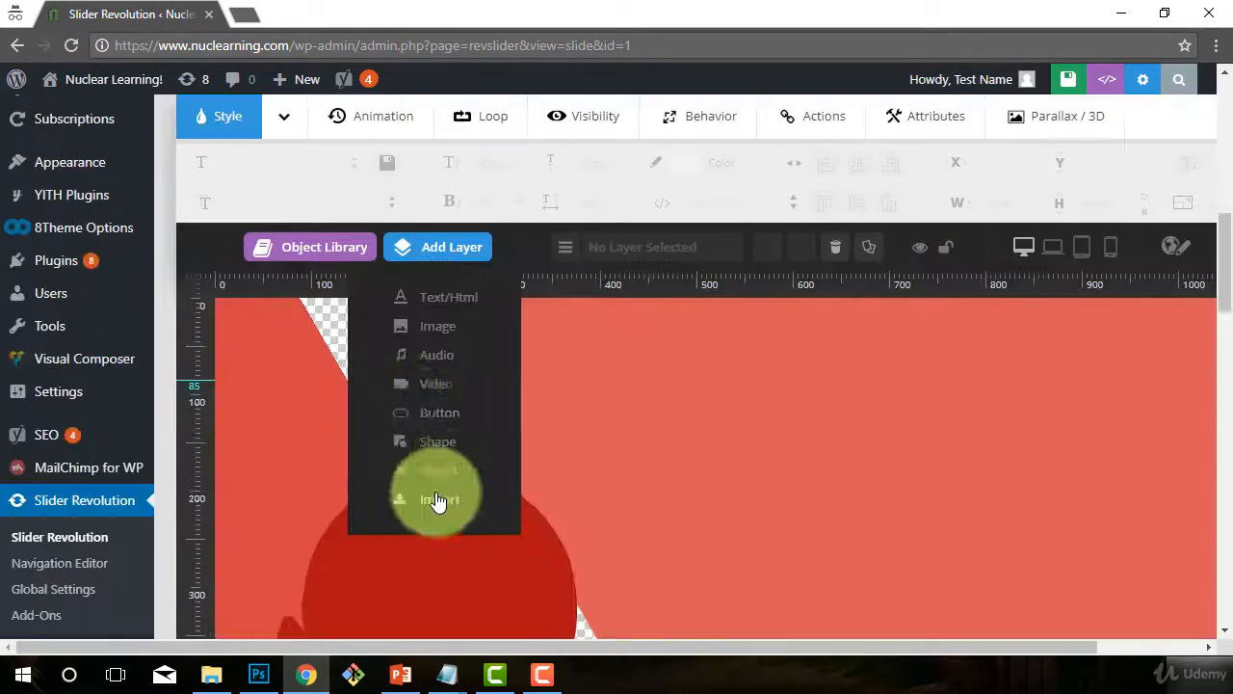
{"action": "scroll", "coordinate": [622, 578], "scroll_direction": "down", "scroll_amount": 1}
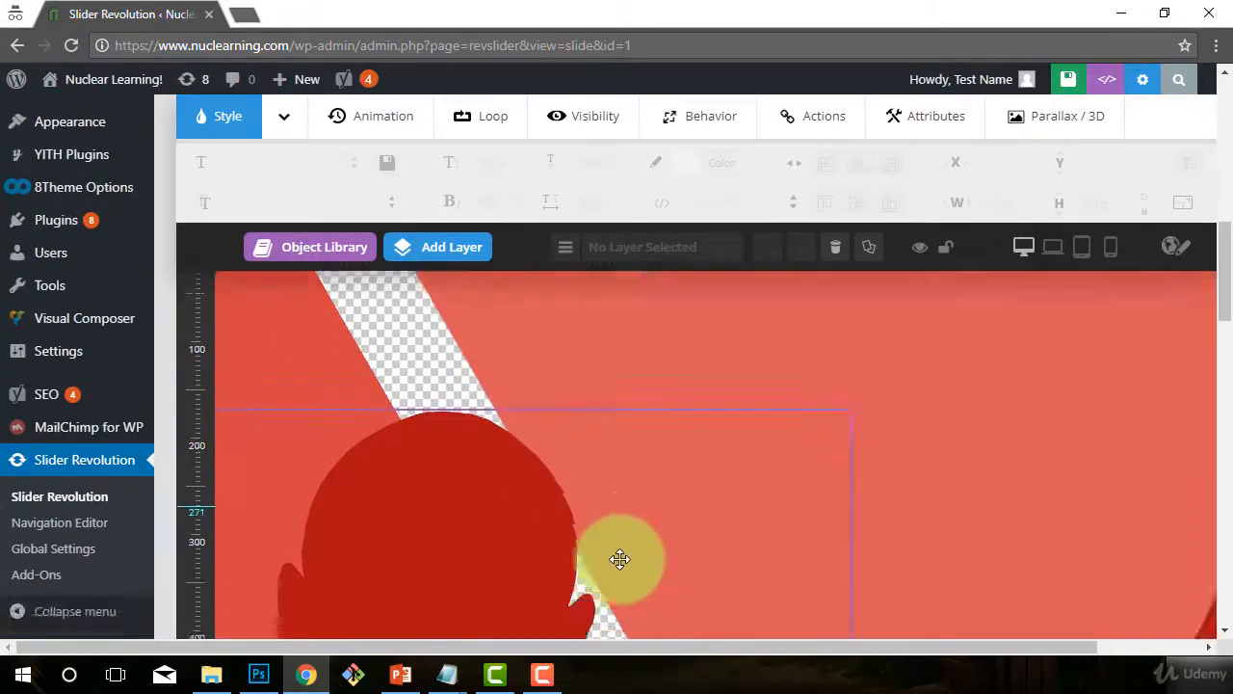
{"action": "scroll", "coordinate": [569, 534], "scroll_direction": "up", "scroll_amount": 3}
{"action": "scroll", "coordinate": [534, 550], "scroll_direction": "up", "scroll_amount": 2}
{"action": "scroll", "coordinate": [534, 548], "scroll_direction": "down", "scroll_amount": 8}
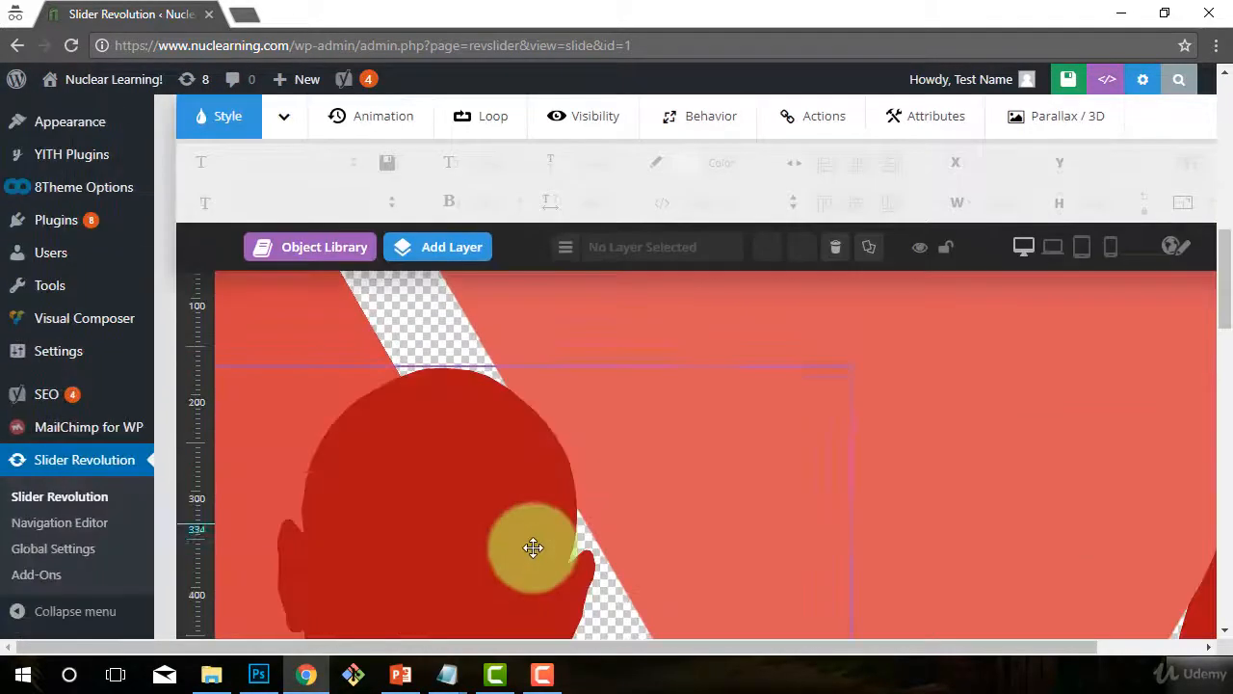
Look over the canvas down to the layer timeline, and set the slide's background source back to Colored
{"action": "scroll", "coordinate": [733, 520], "scroll_direction": "down", "scroll_amount": 5}
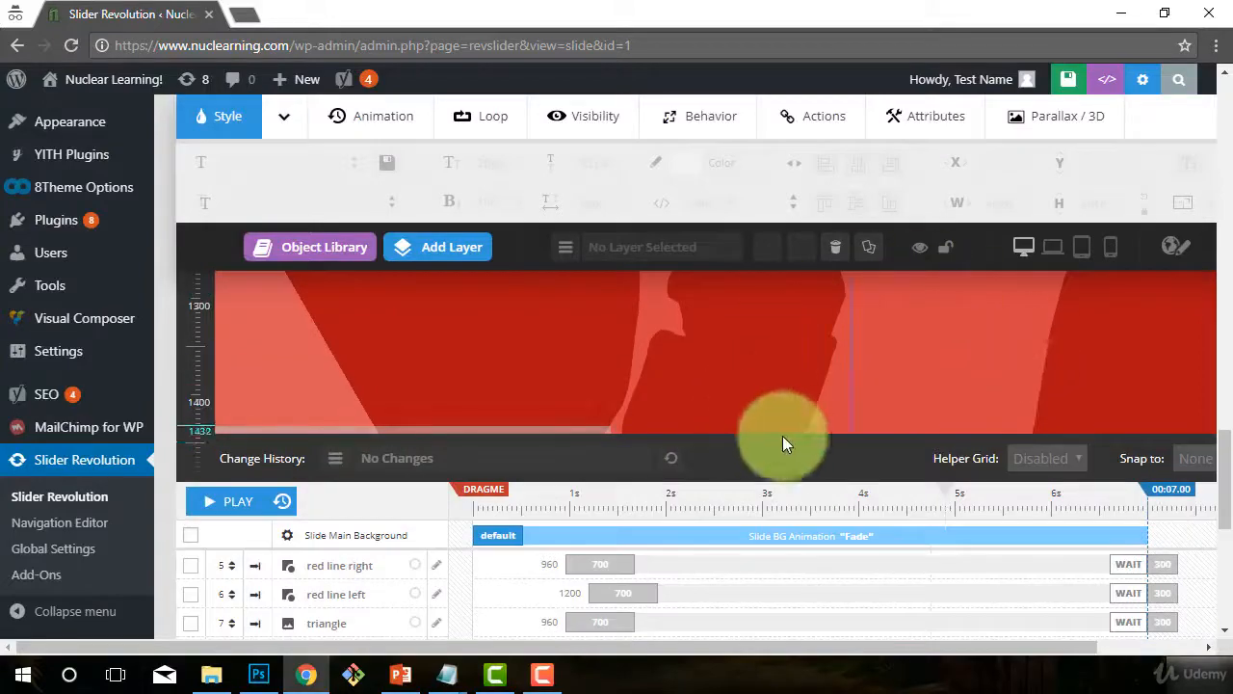
{"action": "scroll", "coordinate": [784, 446], "scroll_direction": "down", "scroll_amount": 1}
{"action": "scroll", "coordinate": [768, 472], "scroll_direction": "up", "scroll_amount": 15}
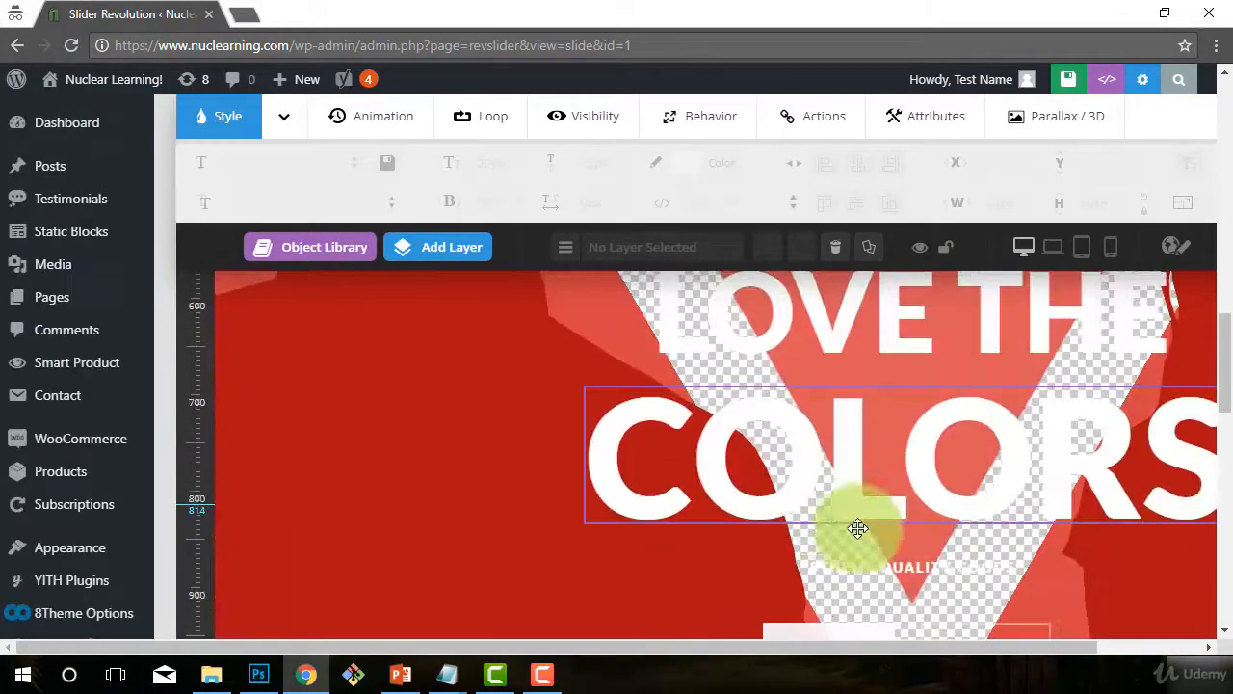
{"action": "scroll", "coordinate": [836, 518], "scroll_direction": "up", "scroll_amount": 5}
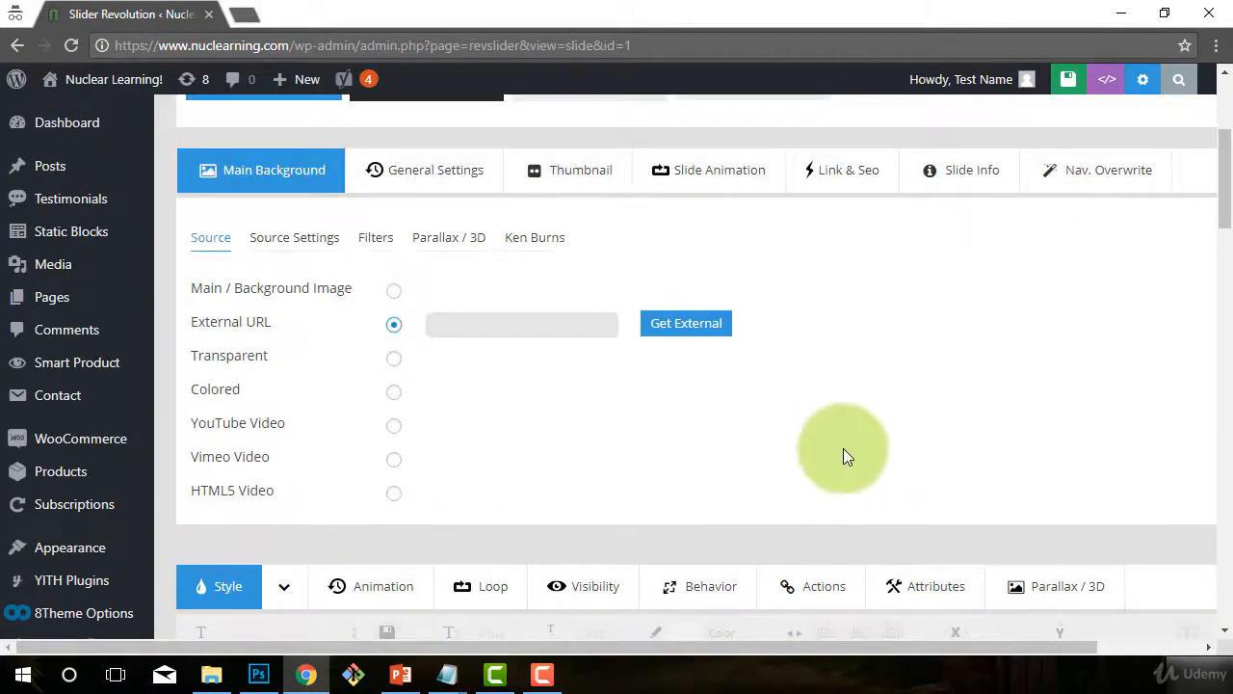
{"action": "scroll", "coordinate": [845, 444], "scroll_direction": "up", "scroll_amount": 1}
{"action": "scroll", "coordinate": [844, 446], "scroll_direction": "down", "scroll_amount": 3}
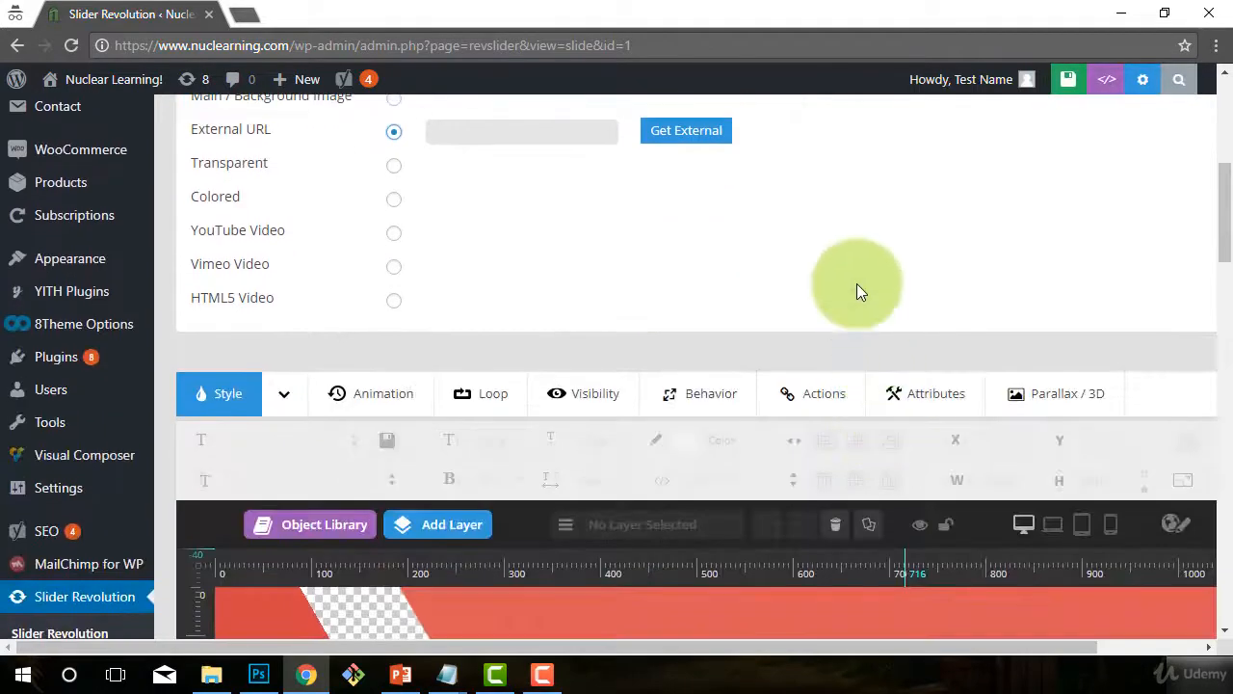
{"action": "scroll", "coordinate": [950, 327], "scroll_direction": "up", "scroll_amount": 1}
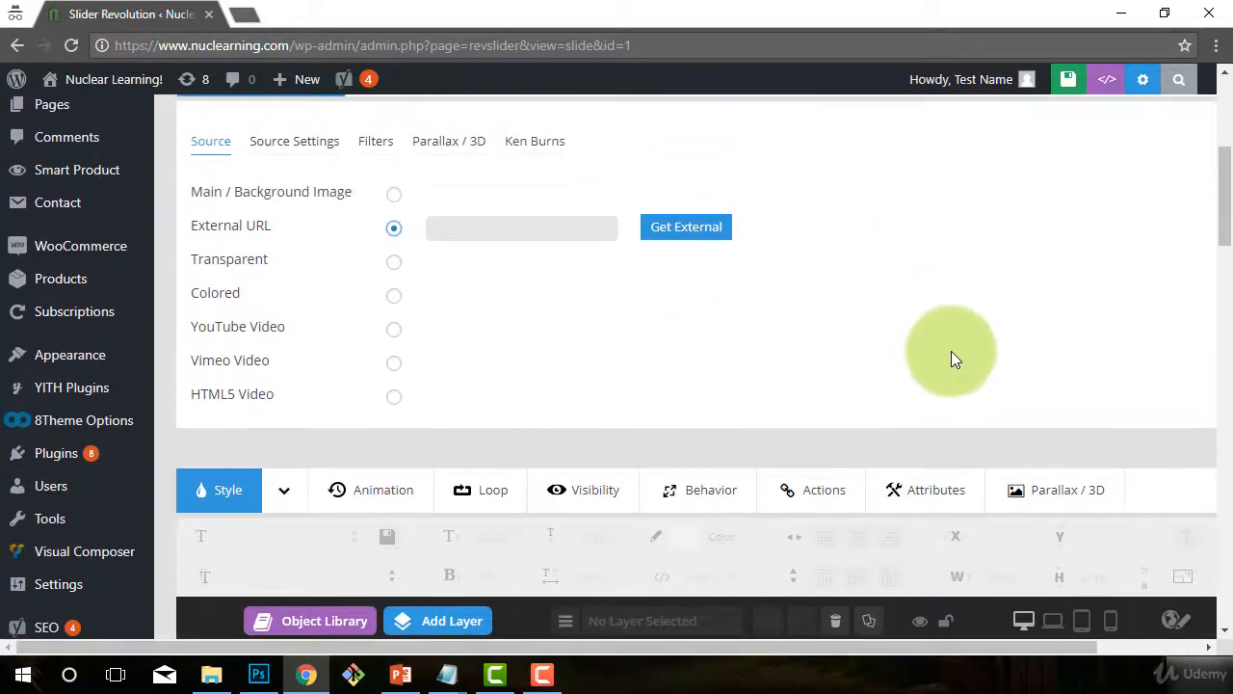
{"action": "scroll", "coordinate": [852, 327], "scroll_direction": "down", "scroll_amount": 2}
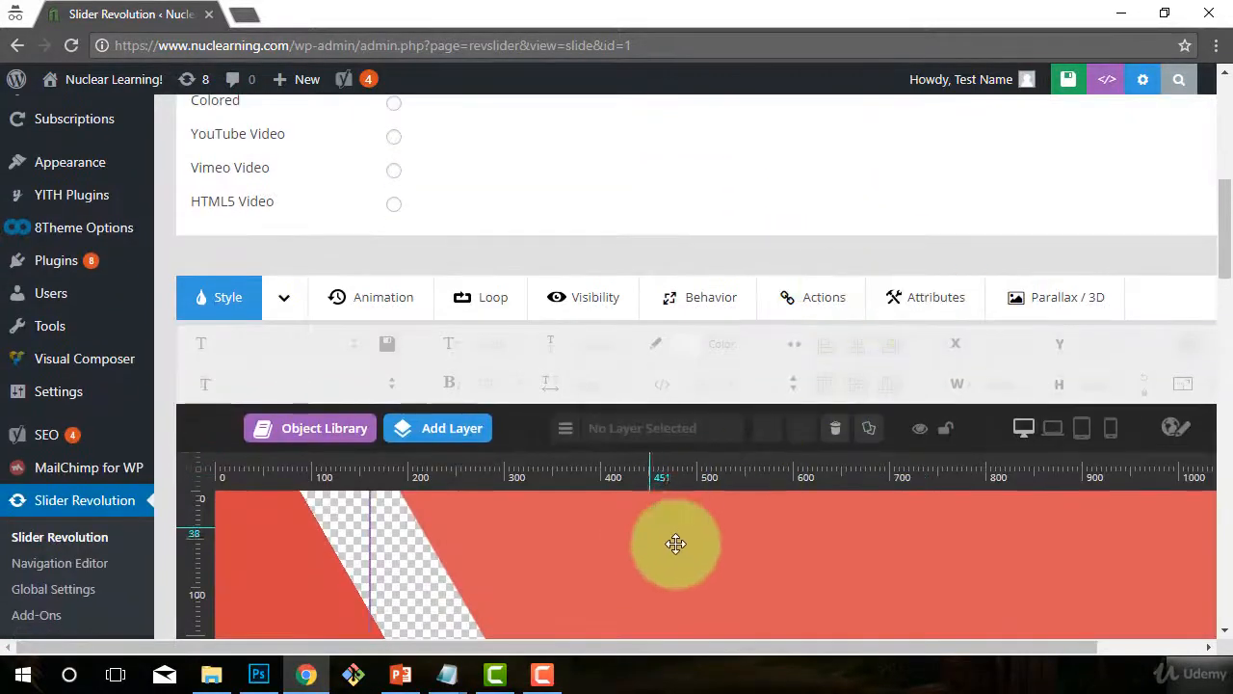
{"action": "scroll", "coordinate": [929, 520], "scroll_direction": "up", "scroll_amount": 3}
{"action": "scroll", "coordinate": [917, 467], "scroll_direction": "up", "scroll_amount": 1}
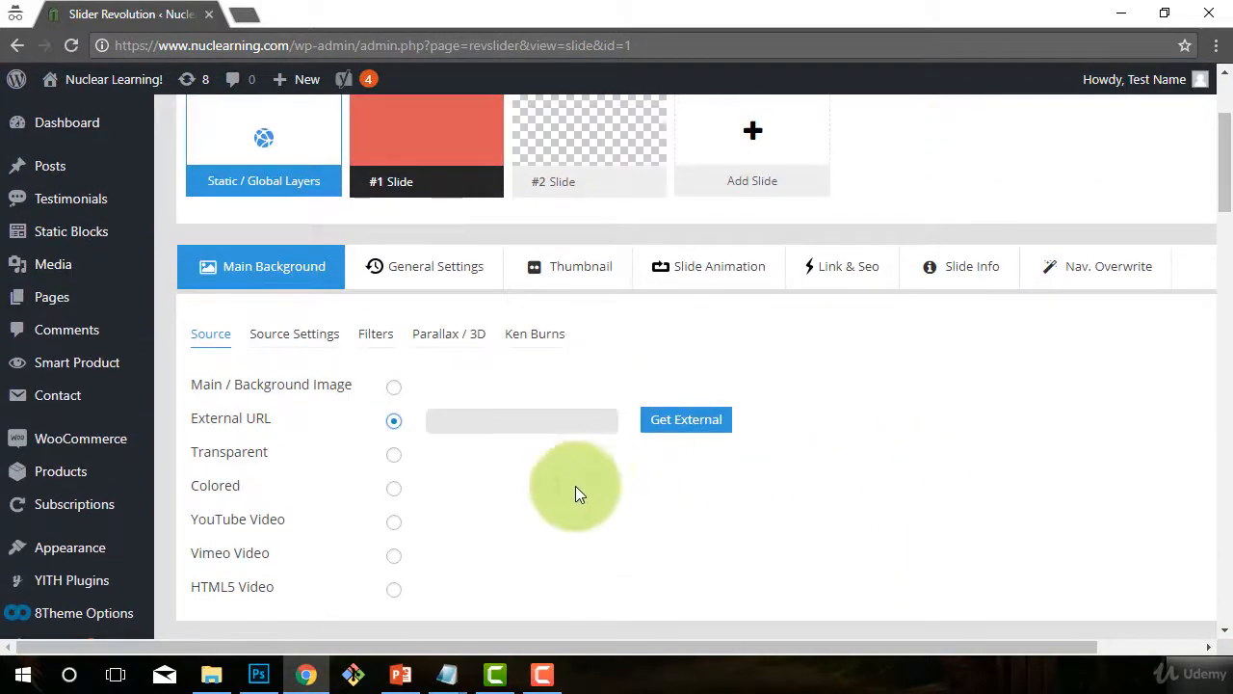
{"action": "left_click", "coordinate": [395, 390]}
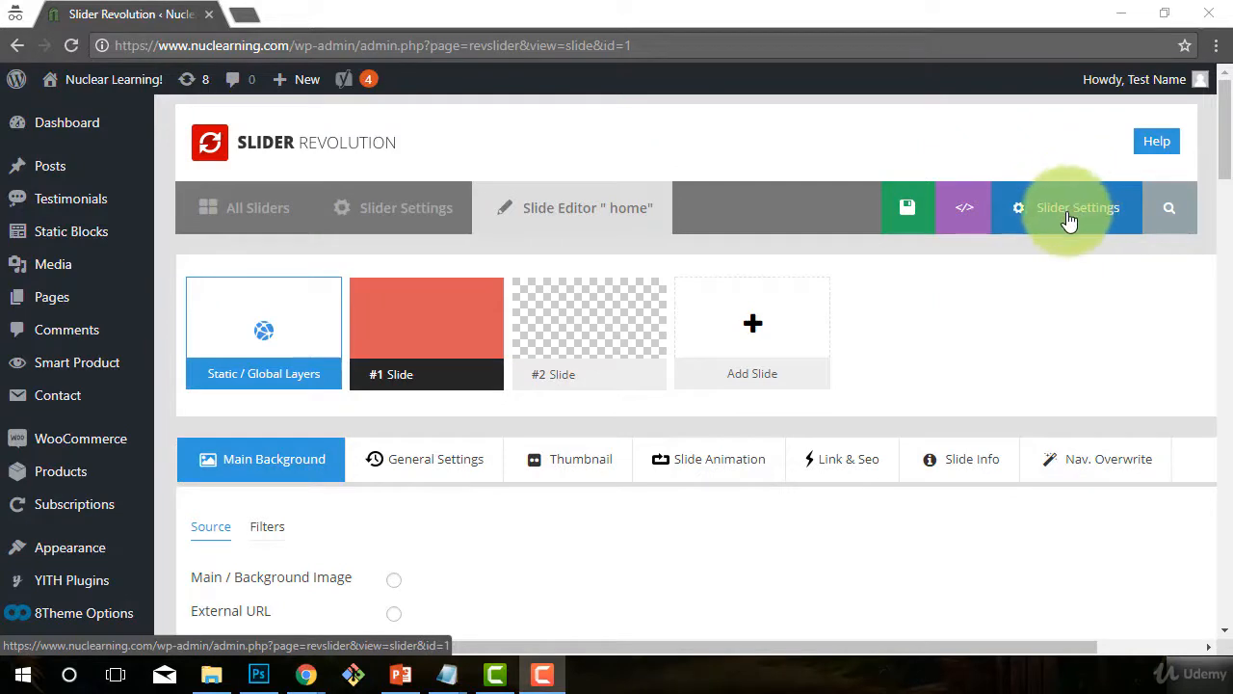
Open the home slider's Slider Settings in a new browser tab and switch to it
{"action": "right_click", "coordinate": [1067, 217]}
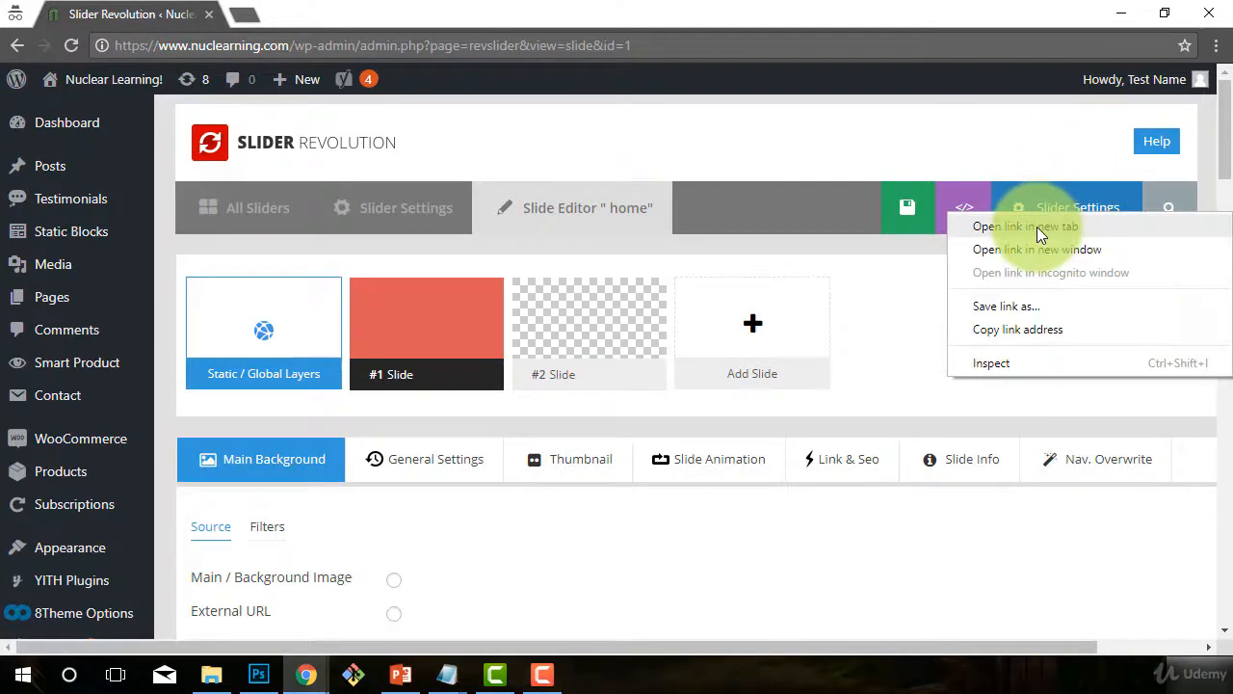
{"action": "left_click", "coordinate": [1037, 226]}
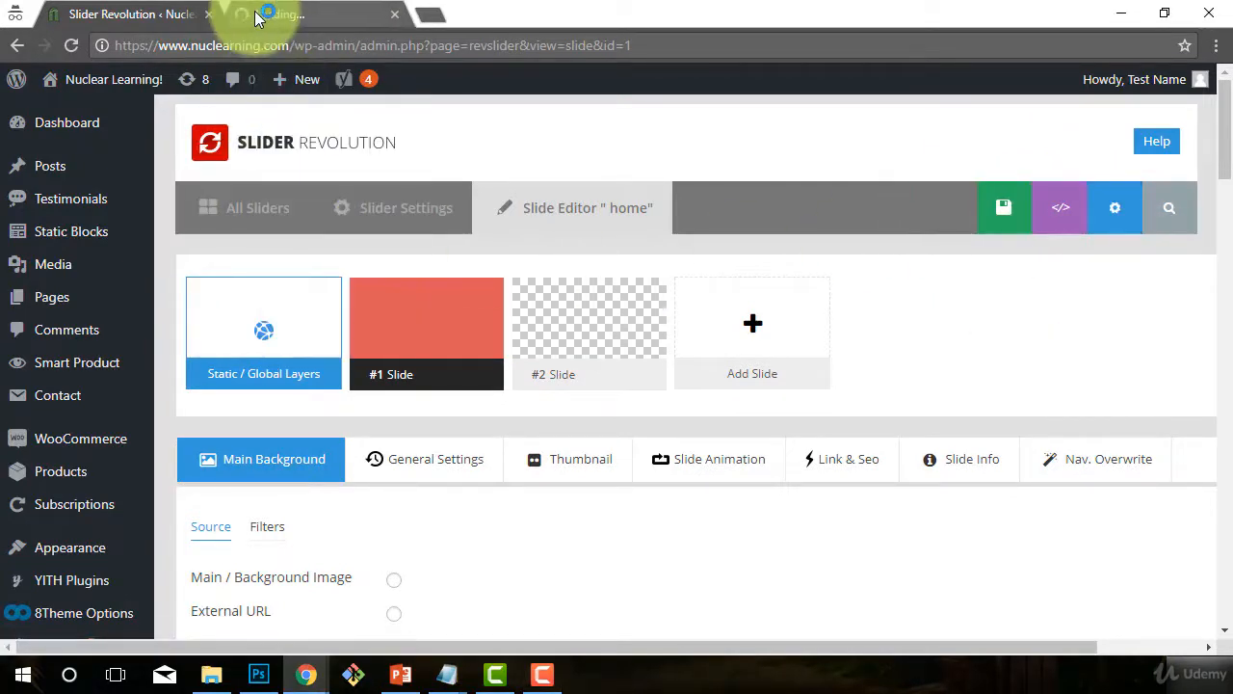
{"action": "left_click", "coordinate": [257, 17]}
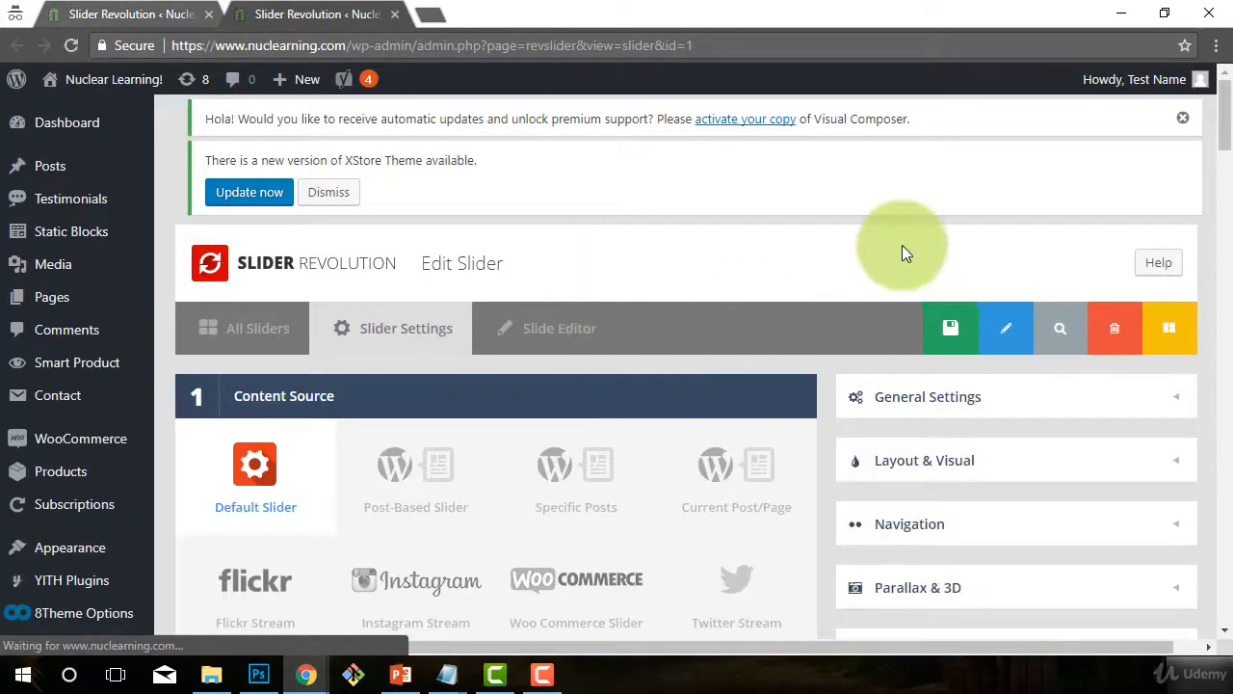
Examine the slider's content source, title and shortcode, slider type and Slide Layout options
{"action": "scroll", "coordinate": [759, 270], "scroll_direction": "down", "scroll_amount": 2}
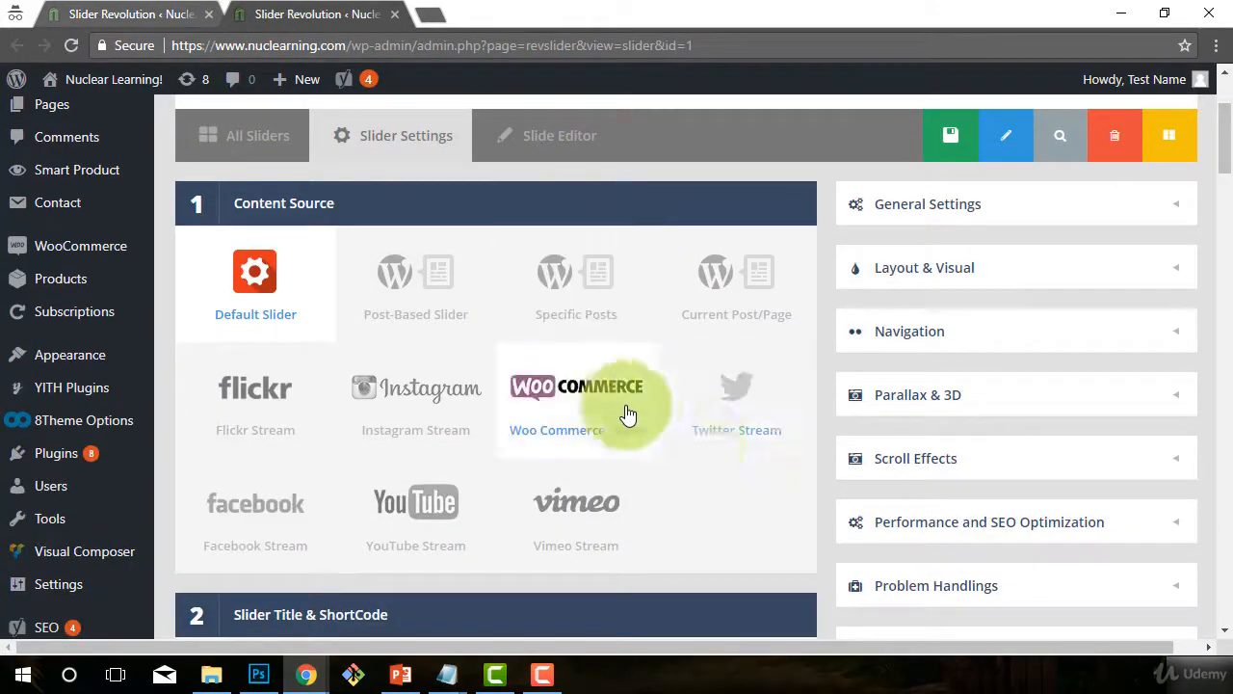
{"action": "scroll", "coordinate": [514, 464], "scroll_direction": "down", "scroll_amount": 3}
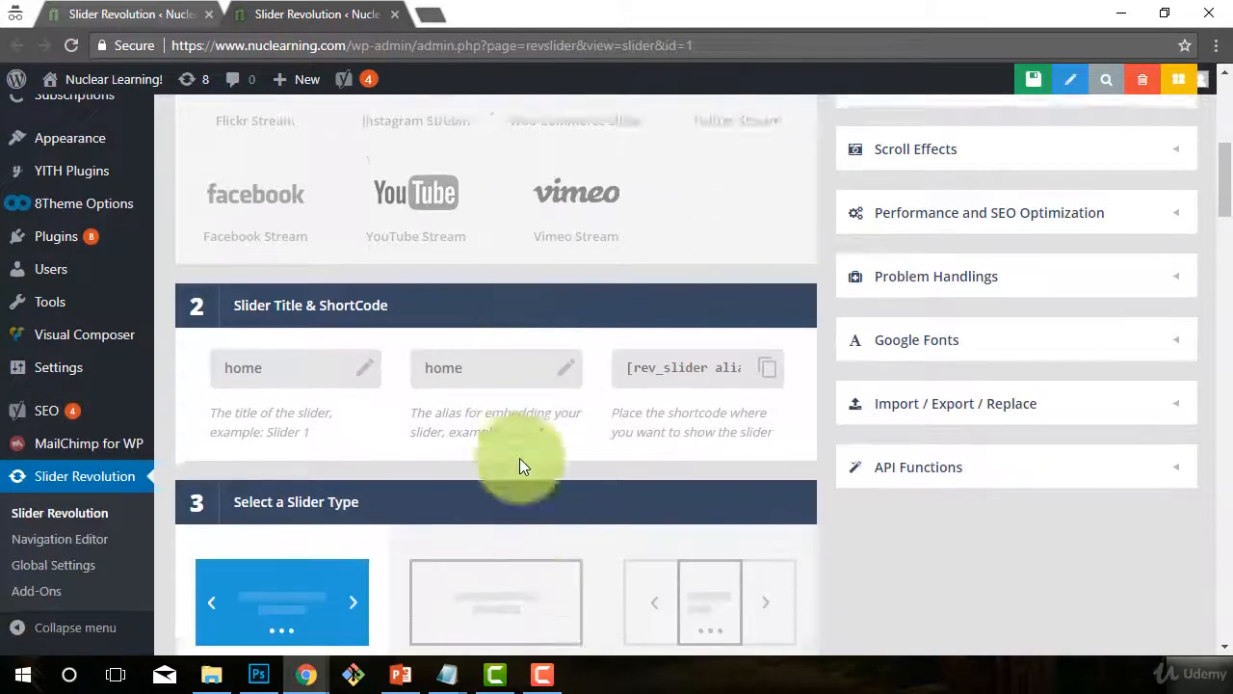
{"action": "scroll", "coordinate": [519, 462], "scroll_direction": "down", "scroll_amount": 5}
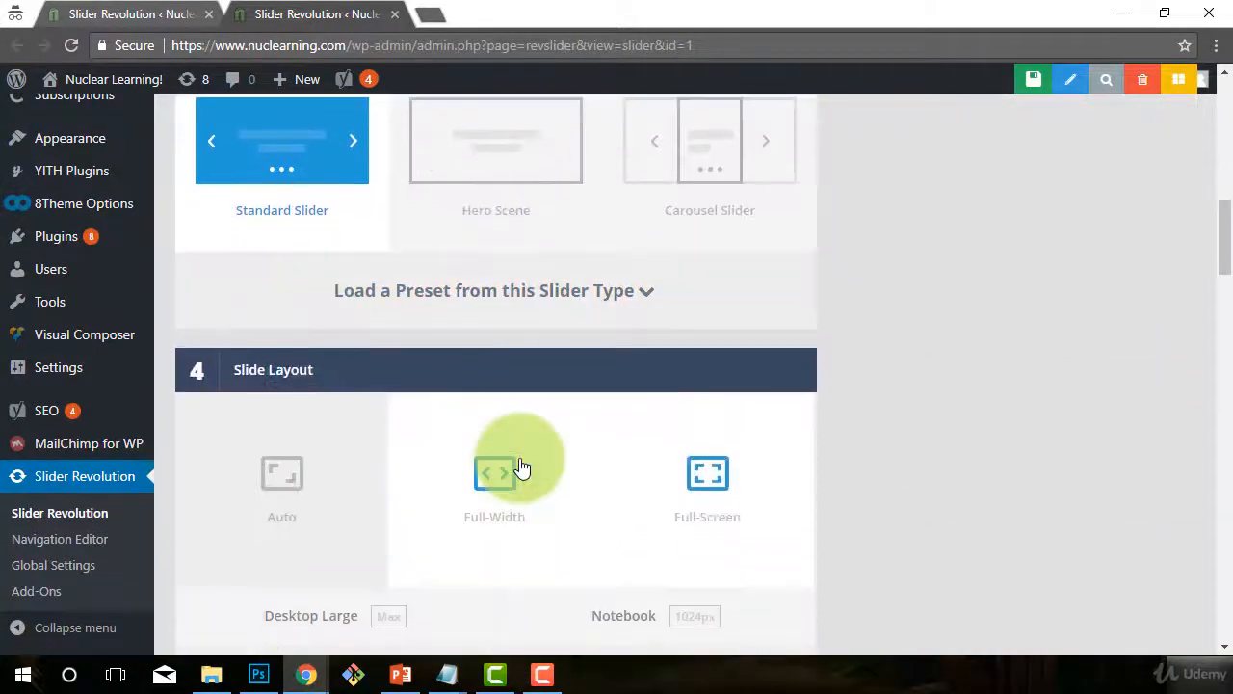
{"action": "scroll", "coordinate": [562, 477], "scroll_direction": "down", "scroll_amount": 3}
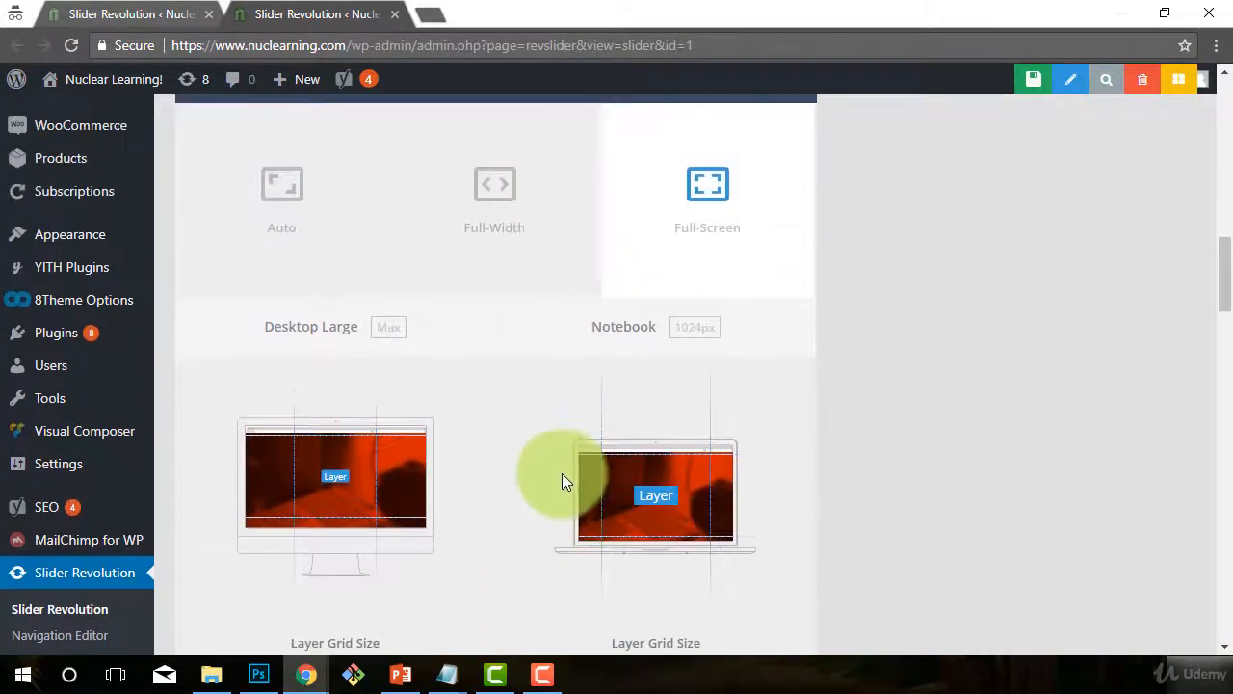
{"action": "scroll", "coordinate": [561, 473], "scroll_direction": "up", "scroll_amount": 1}
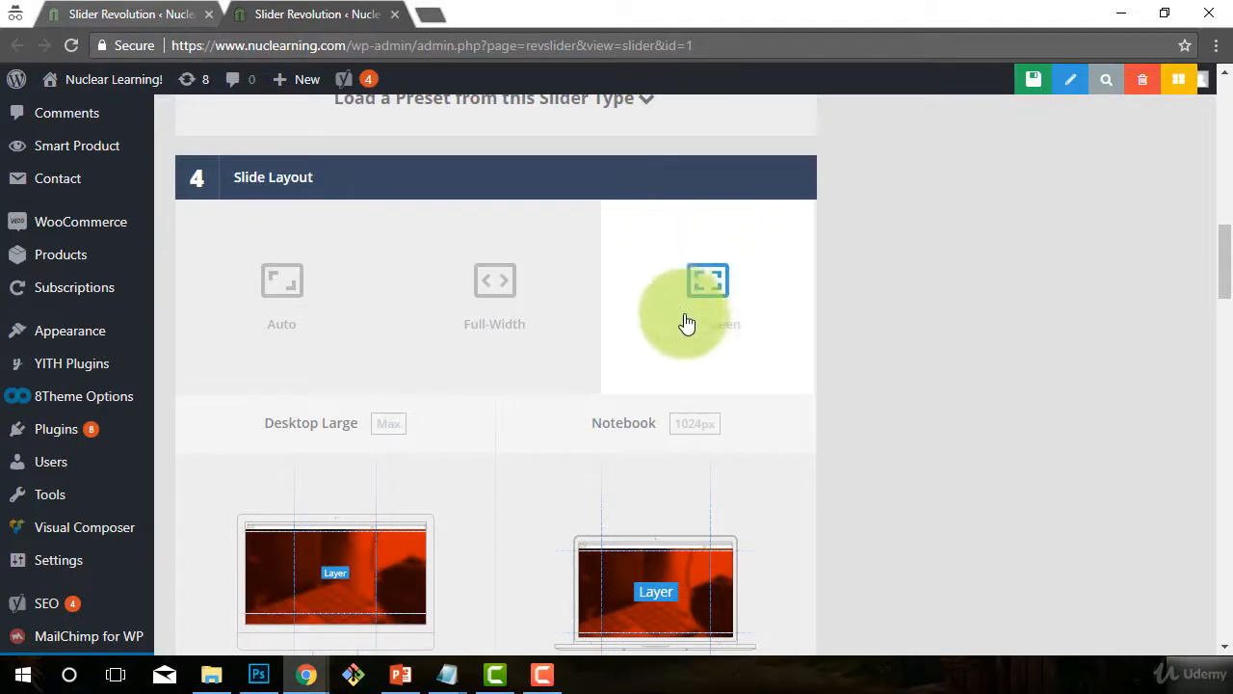
{"action": "scroll", "coordinate": [765, 302], "scroll_direction": "down", "scroll_amount": 3}
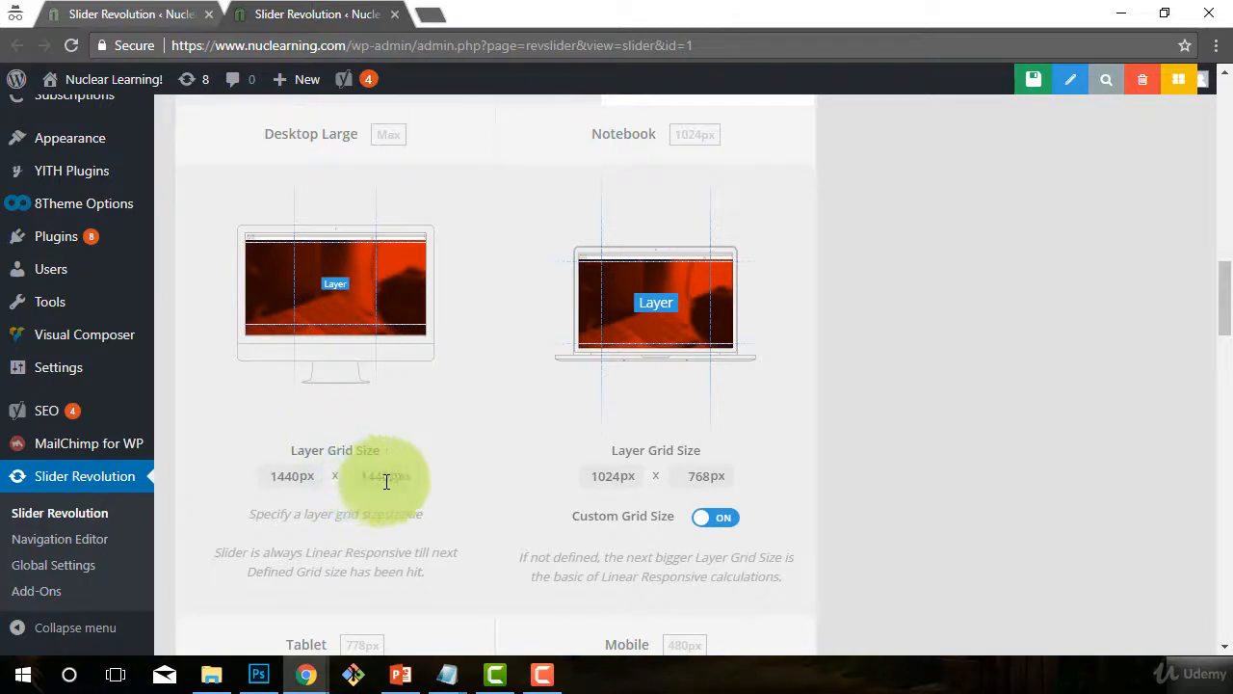
{"action": "scroll", "coordinate": [363, 482], "scroll_direction": "down", "scroll_amount": 2}
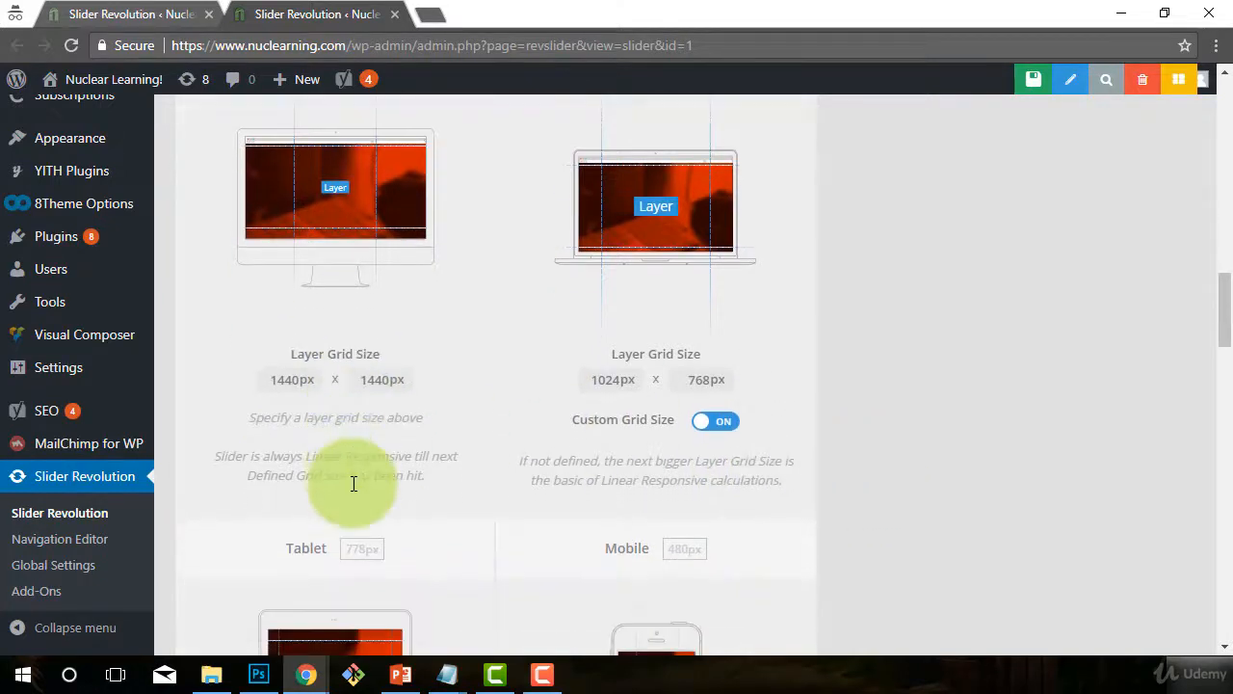
Examine the Layer Grid Size settings for the different devices and recheck the sections up to Content Source
{"action": "scroll", "coordinate": [333, 489], "scroll_direction": "up", "scroll_amount": 2}
{"action": "scroll", "coordinate": [362, 488], "scroll_direction": "up", "scroll_amount": 1}
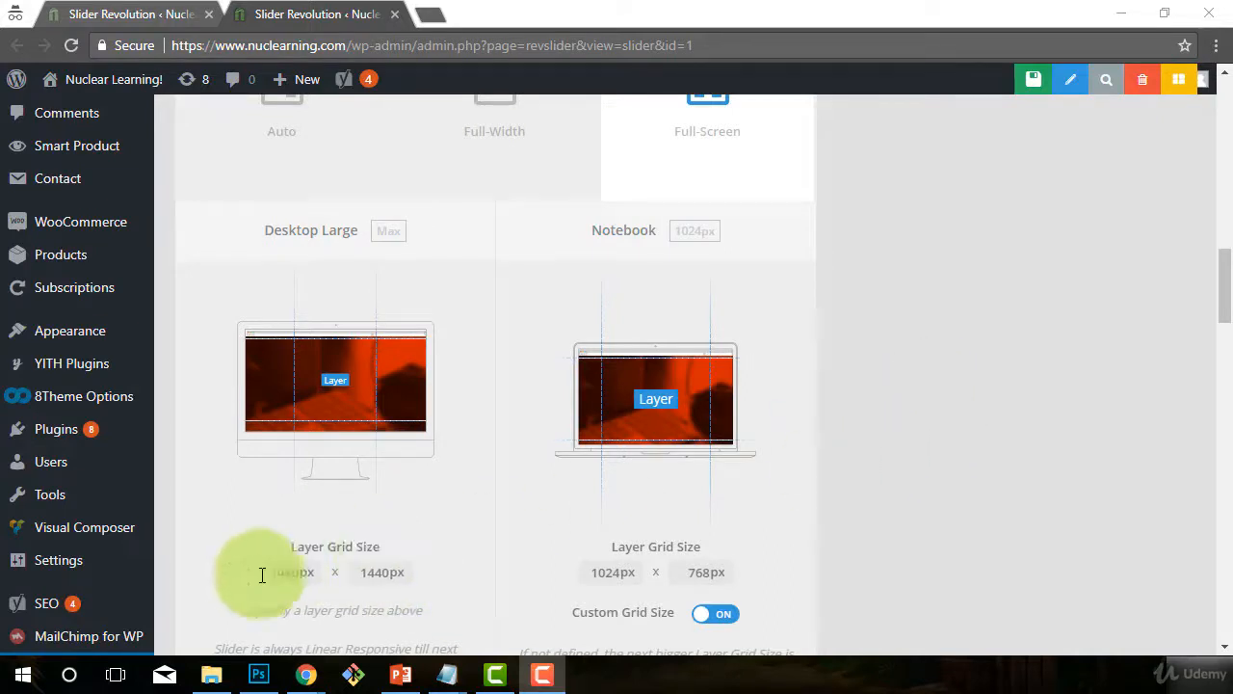
{"action": "left_click", "coordinate": [858, 458]}
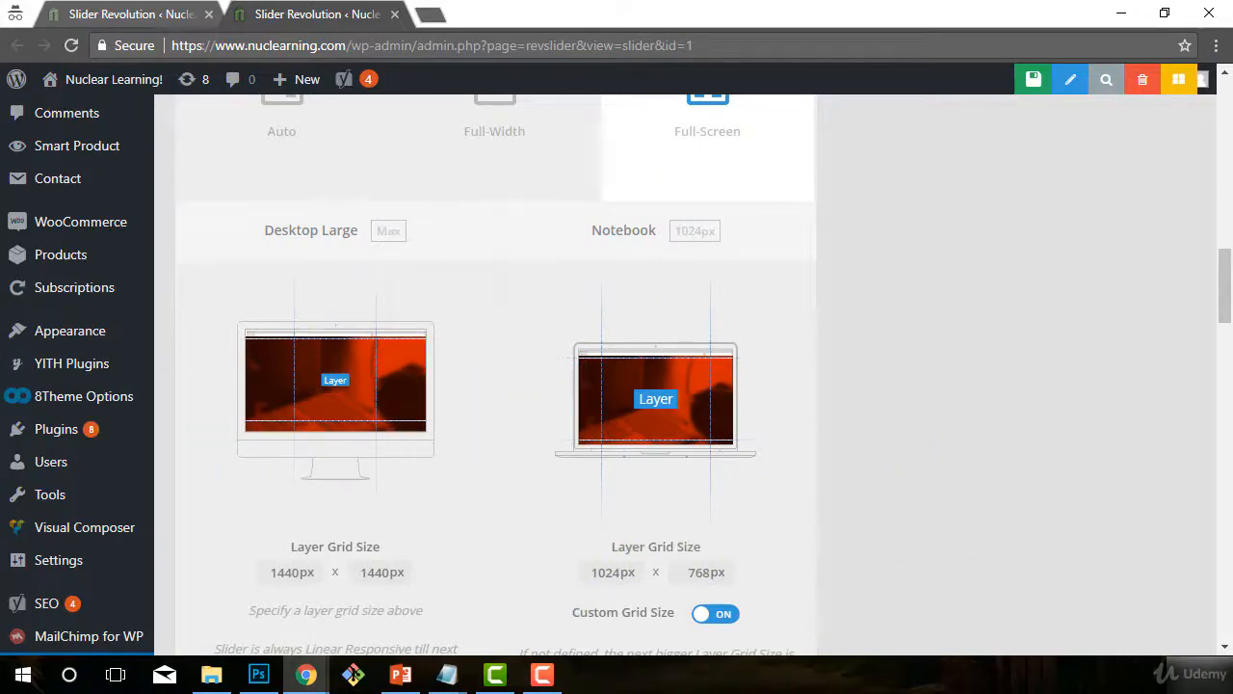
{"action": "scroll", "coordinate": [55, 207], "scroll_direction": "down", "scroll_amount": 3}
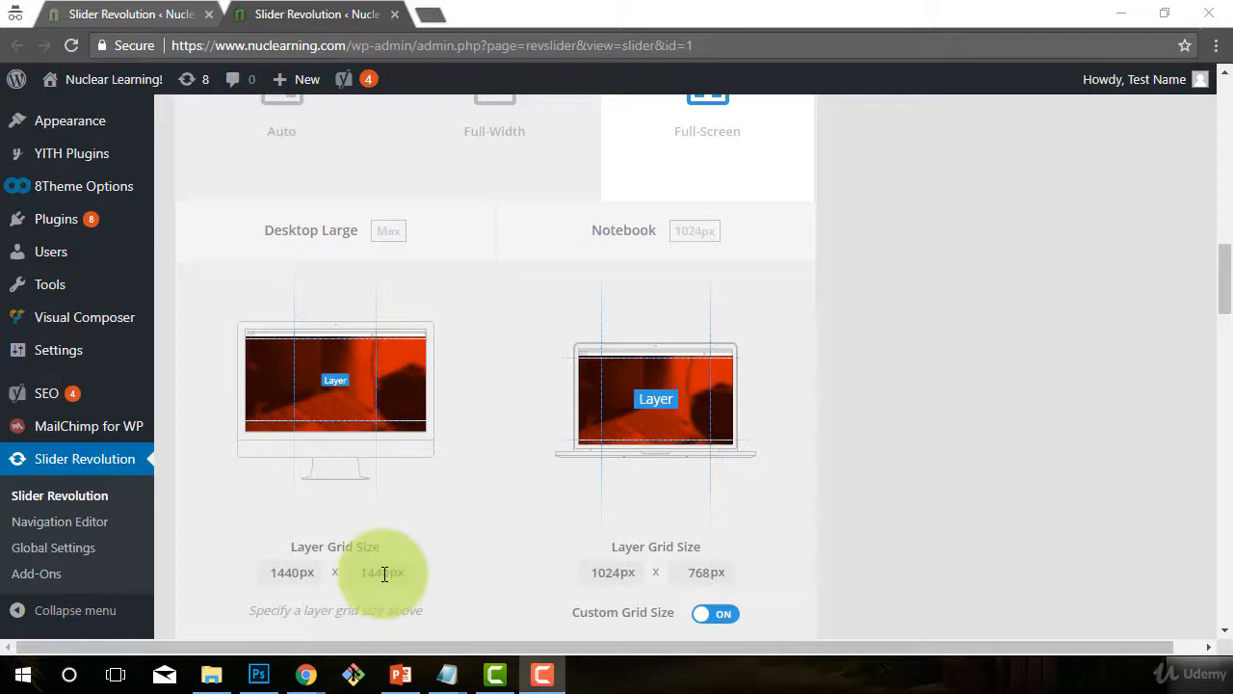
{"action": "scroll", "coordinate": [888, 471], "scroll_direction": "up", "scroll_amount": 10}
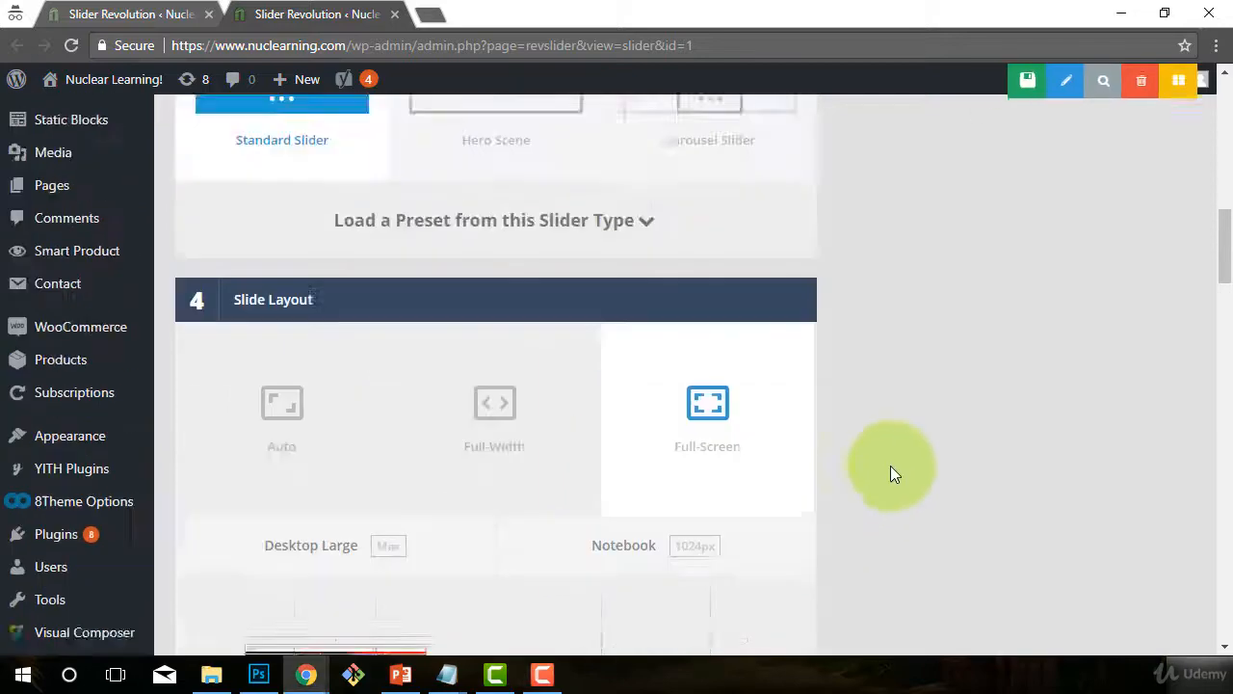
{"action": "scroll", "coordinate": [1008, 397], "scroll_direction": "up", "scroll_amount": 3}
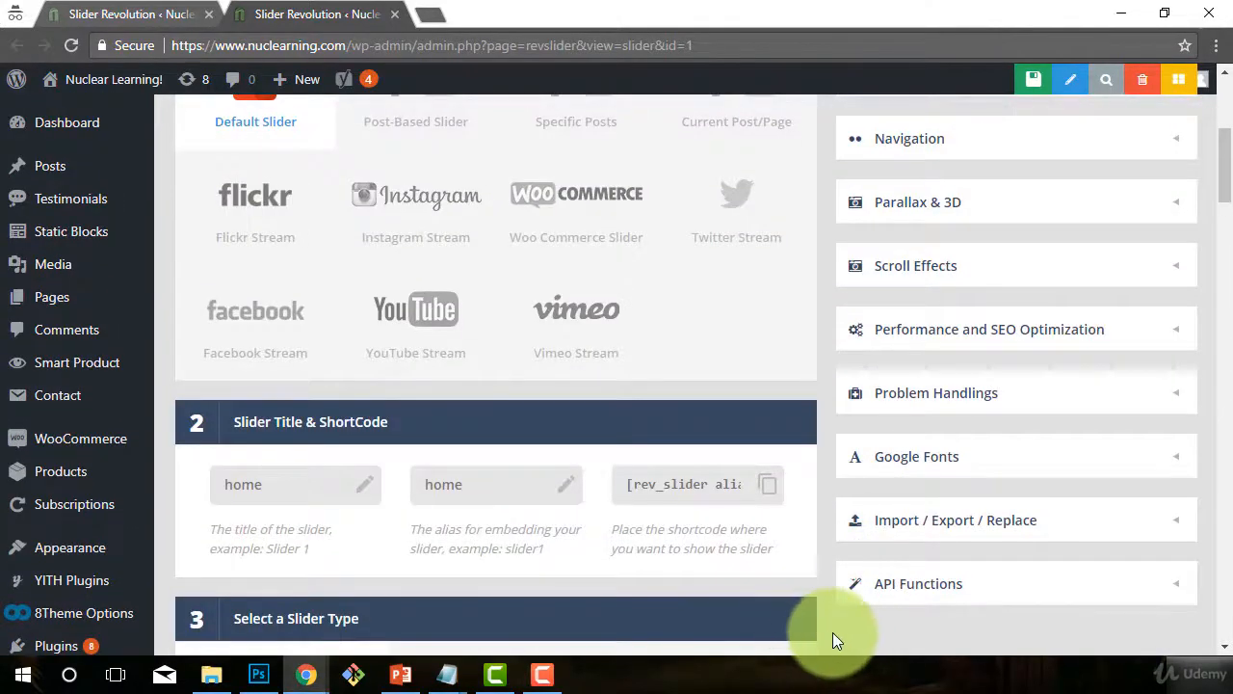
{"action": "scroll", "coordinate": [829, 633], "scroll_direction": "down", "scroll_amount": 10}
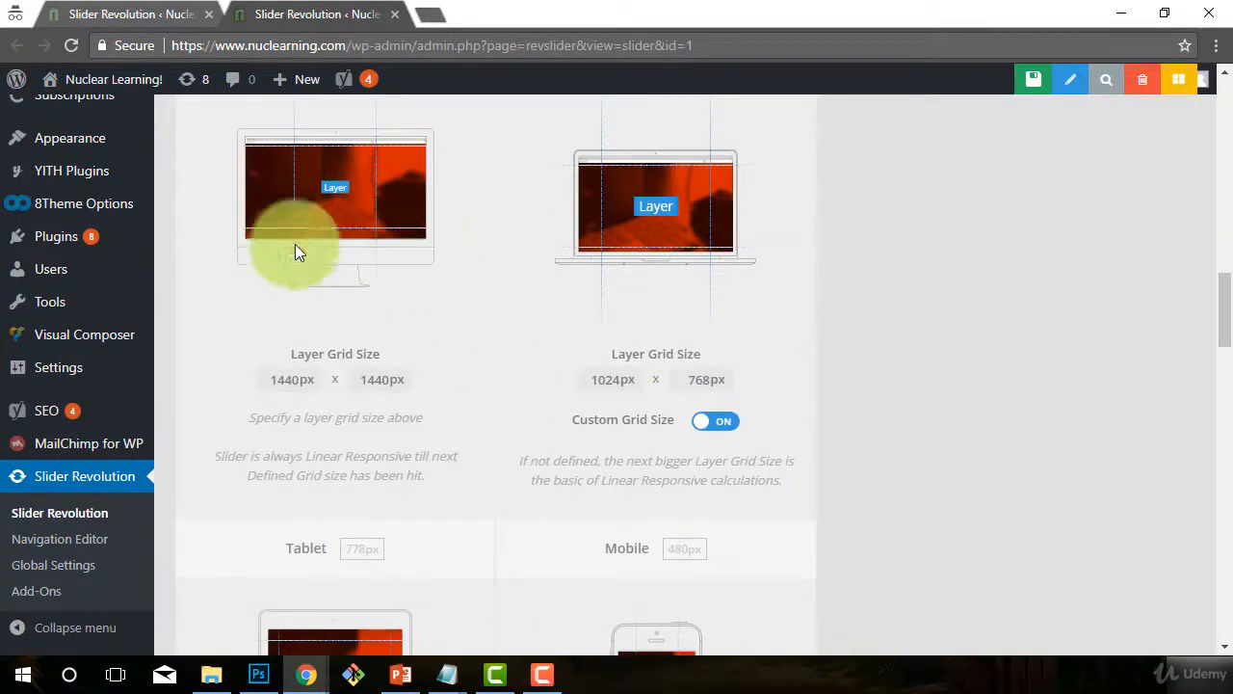
{"action": "scroll", "coordinate": [887, 545], "scroll_direction": "up", "scroll_amount": 15}
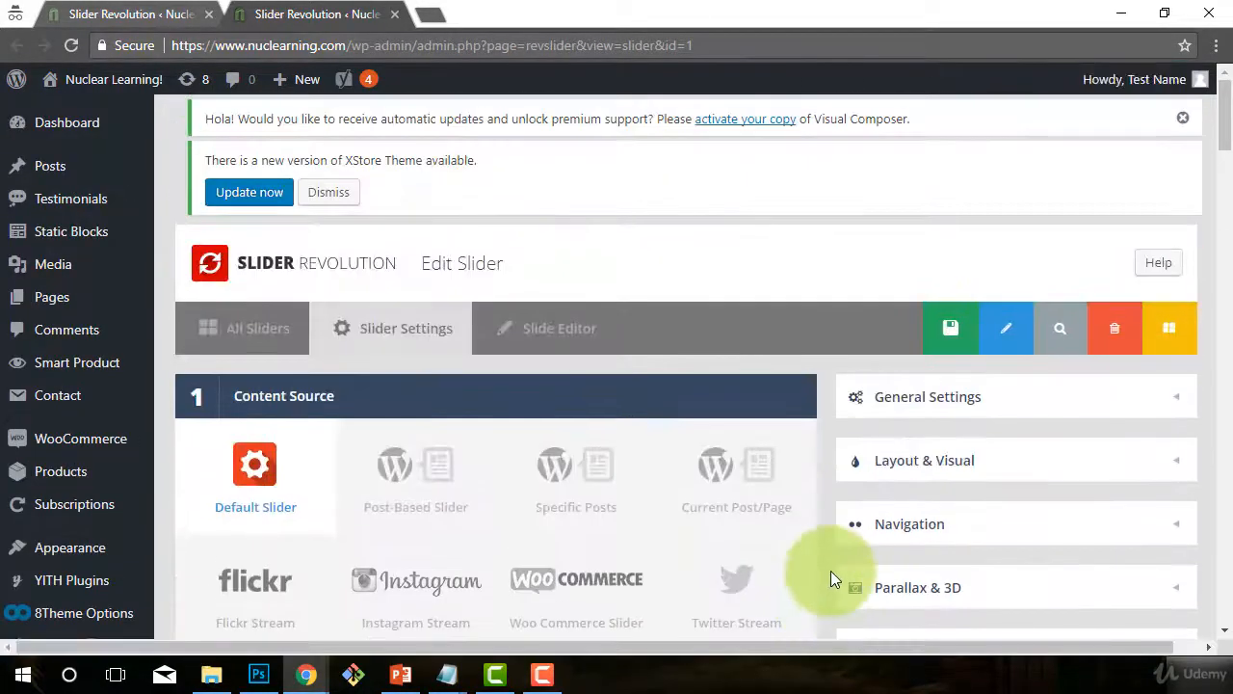